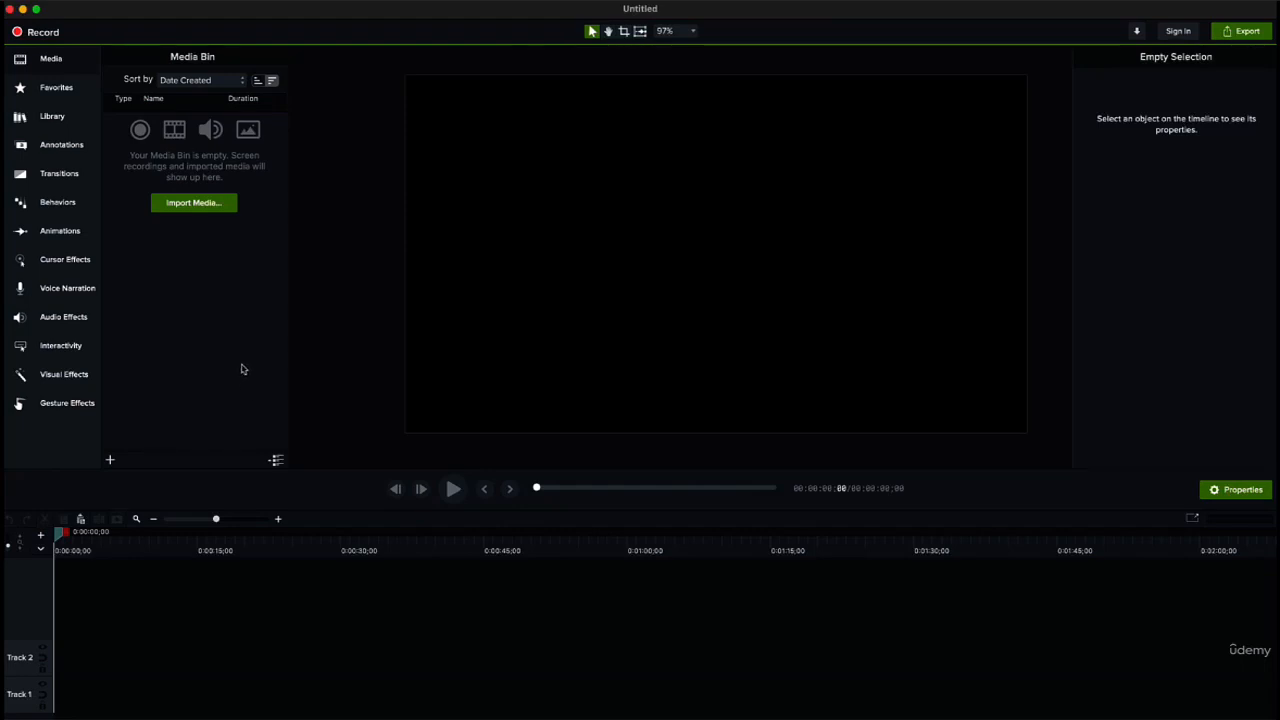
Step: Show the Interactivity quiz options and look over the available file commands
{"action": "left_click", "coordinate": [60, 345]}
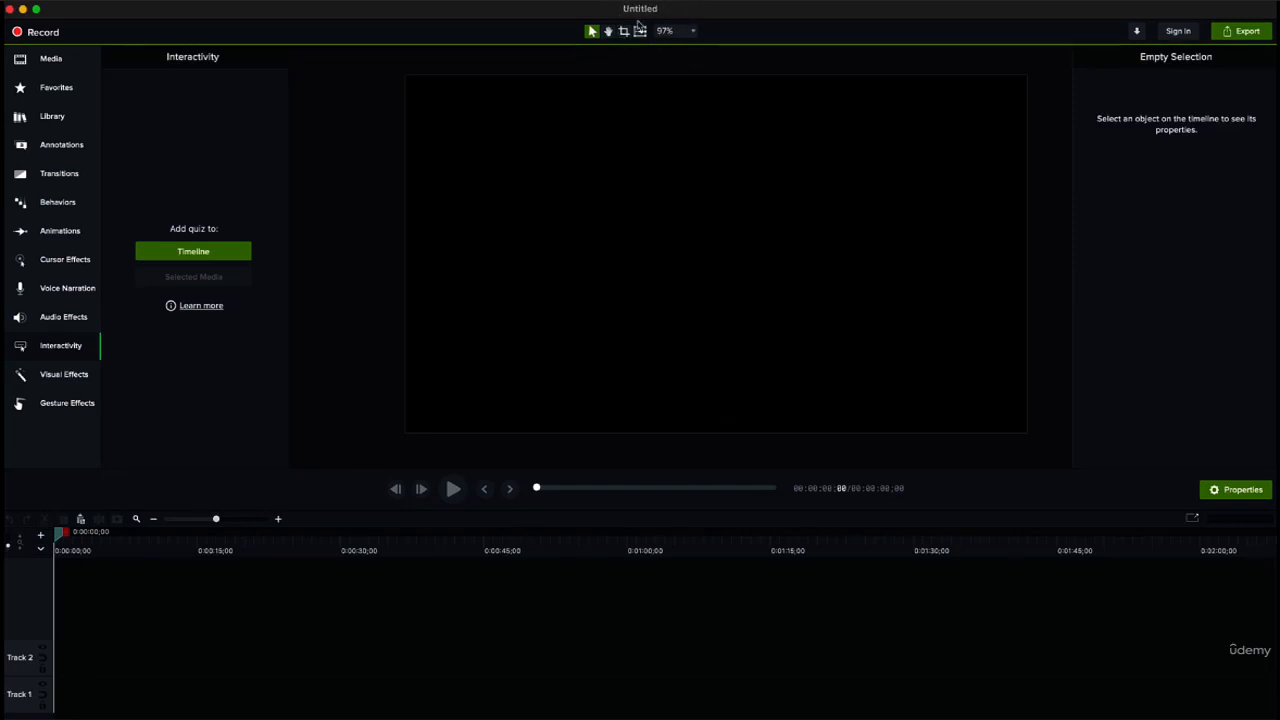
{"action": "left_click", "coordinate": [145, 2]}
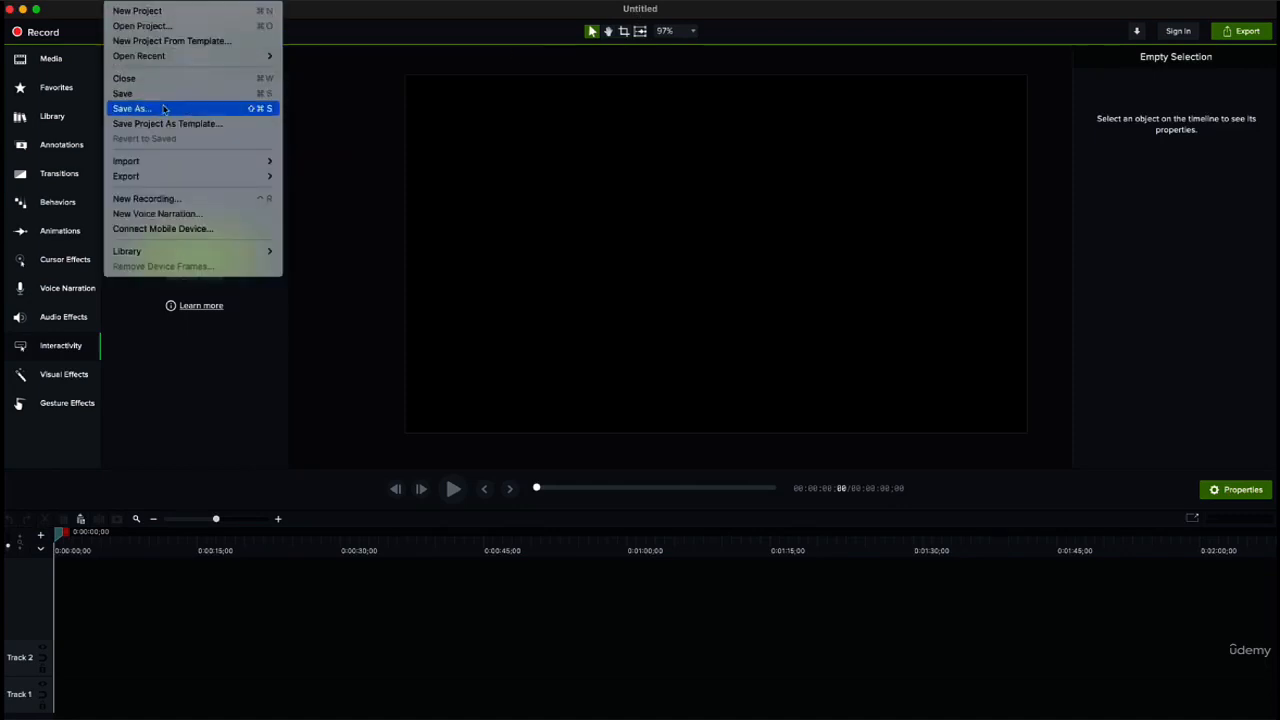
{"action": "left_click", "coordinate": [358, 92]}
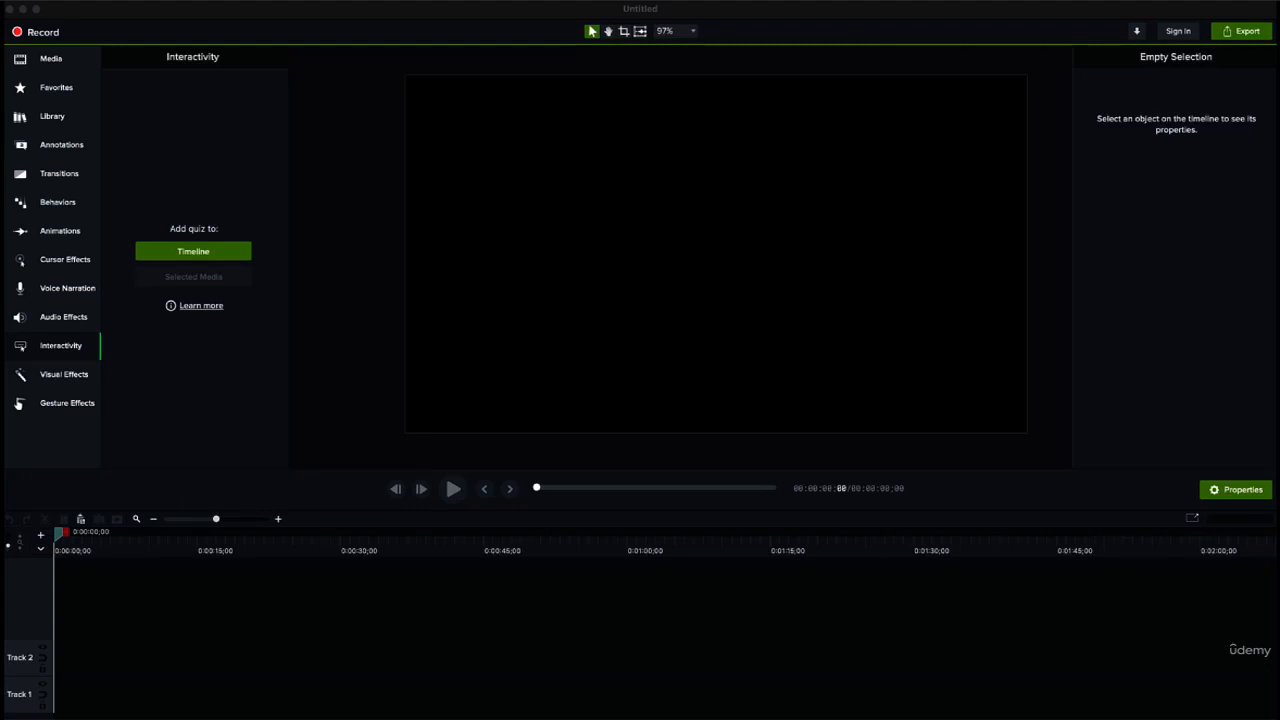
Step: Add the screen recording to Track 3 at the very start of the timeline, keeping the project at 30 FPS
{"action": "left_click_drag", "start_coordinate": [1276, 160], "coordinate": [449, 620]}
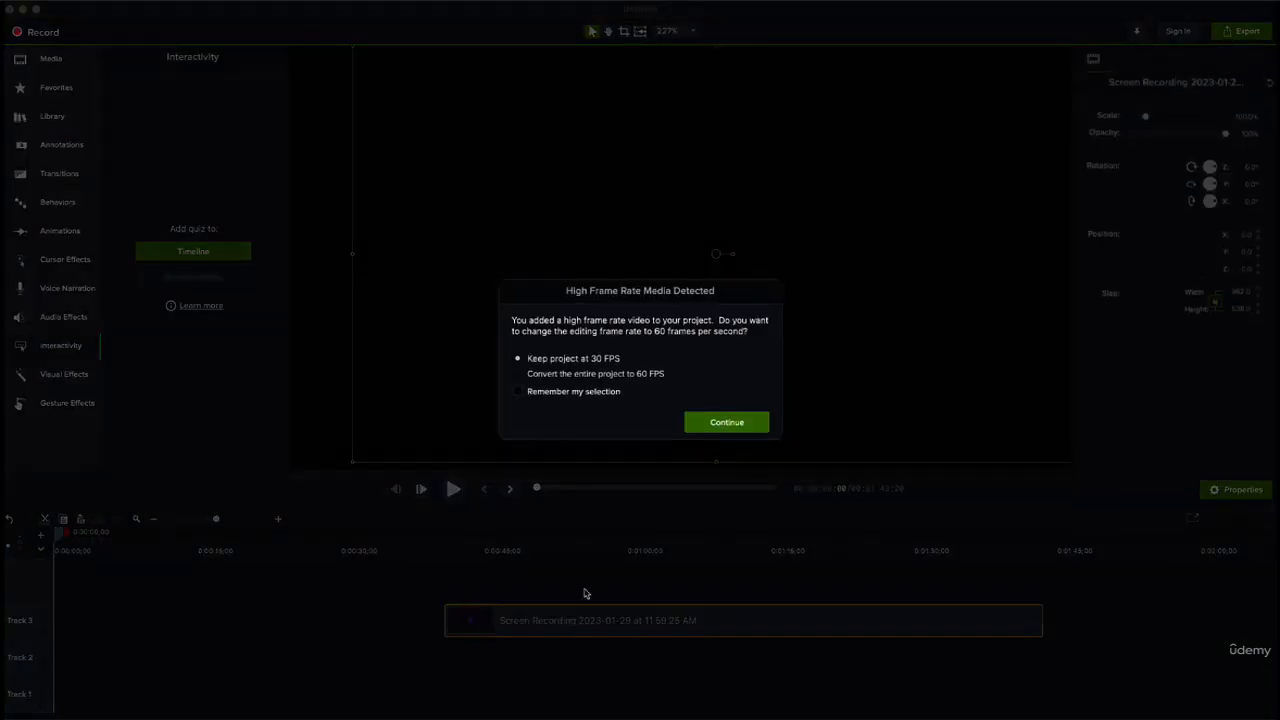
{"action": "left_click", "coordinate": [712, 427]}
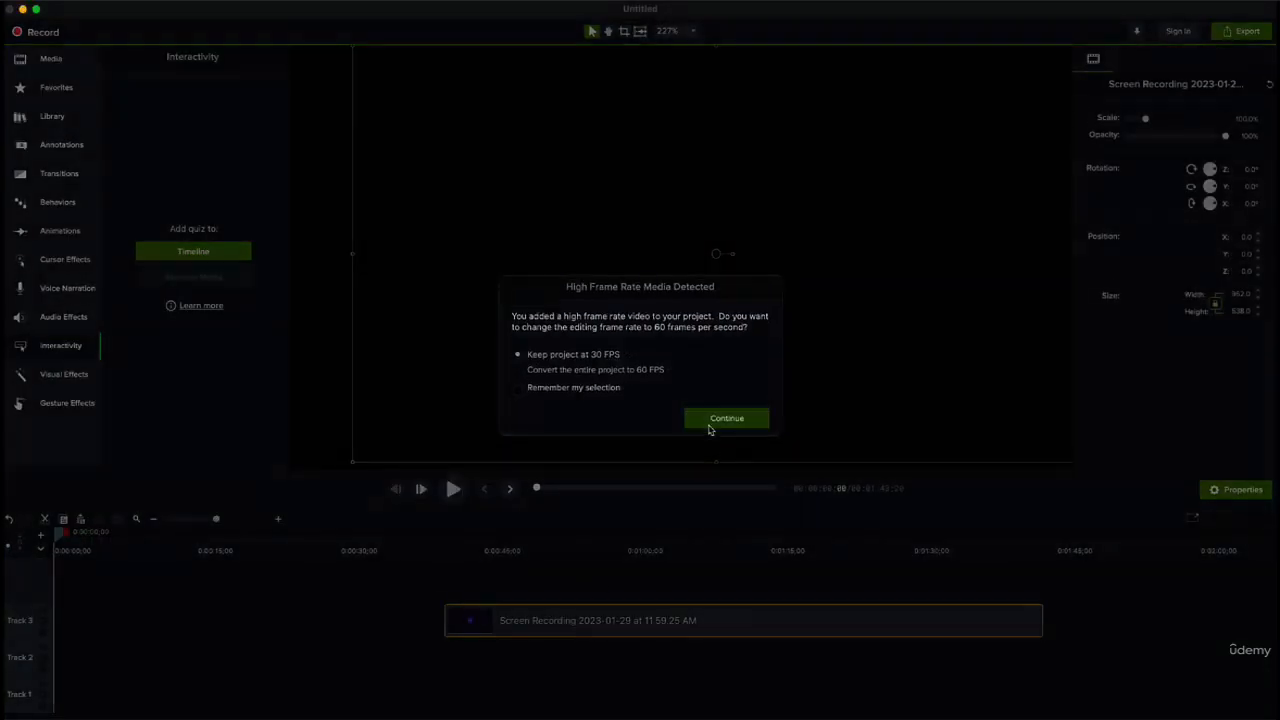
{"action": "left_click_drag", "start_coordinate": [657, 628], "coordinate": [621, 628]}
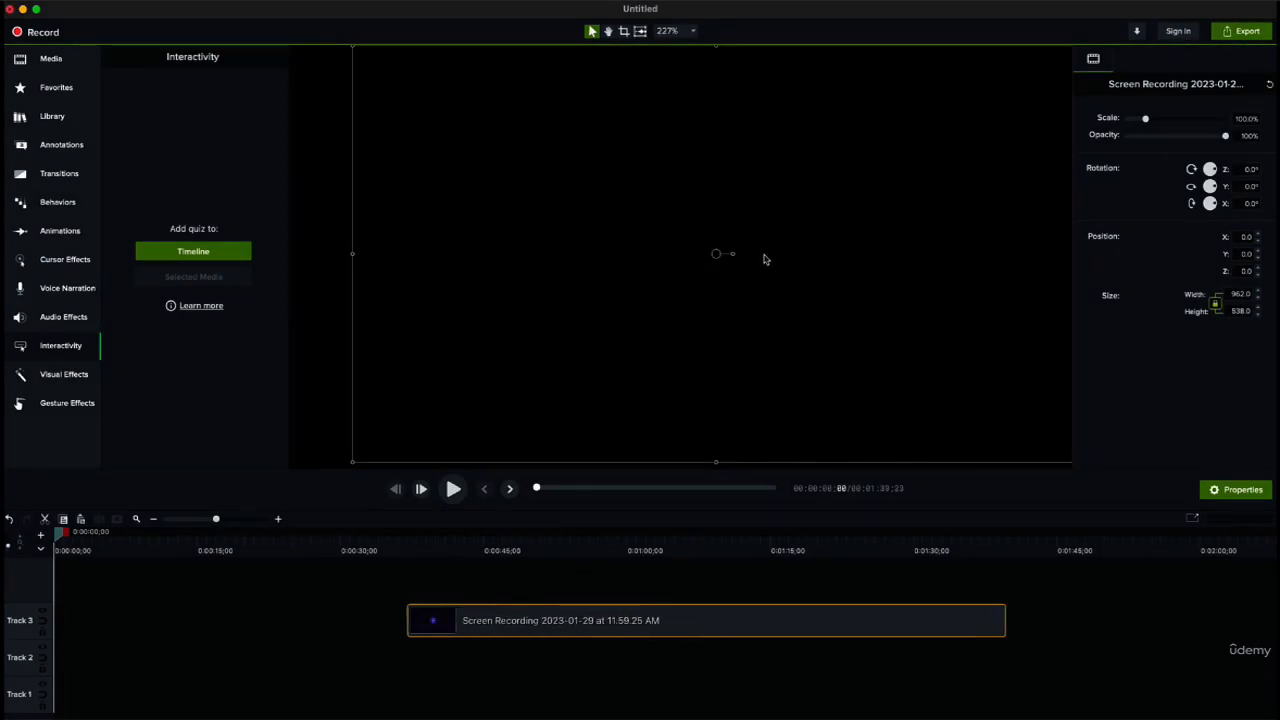
{"action": "scroll", "coordinate": [766, 260], "scroll_direction": "down", "scroll_amount": 3}
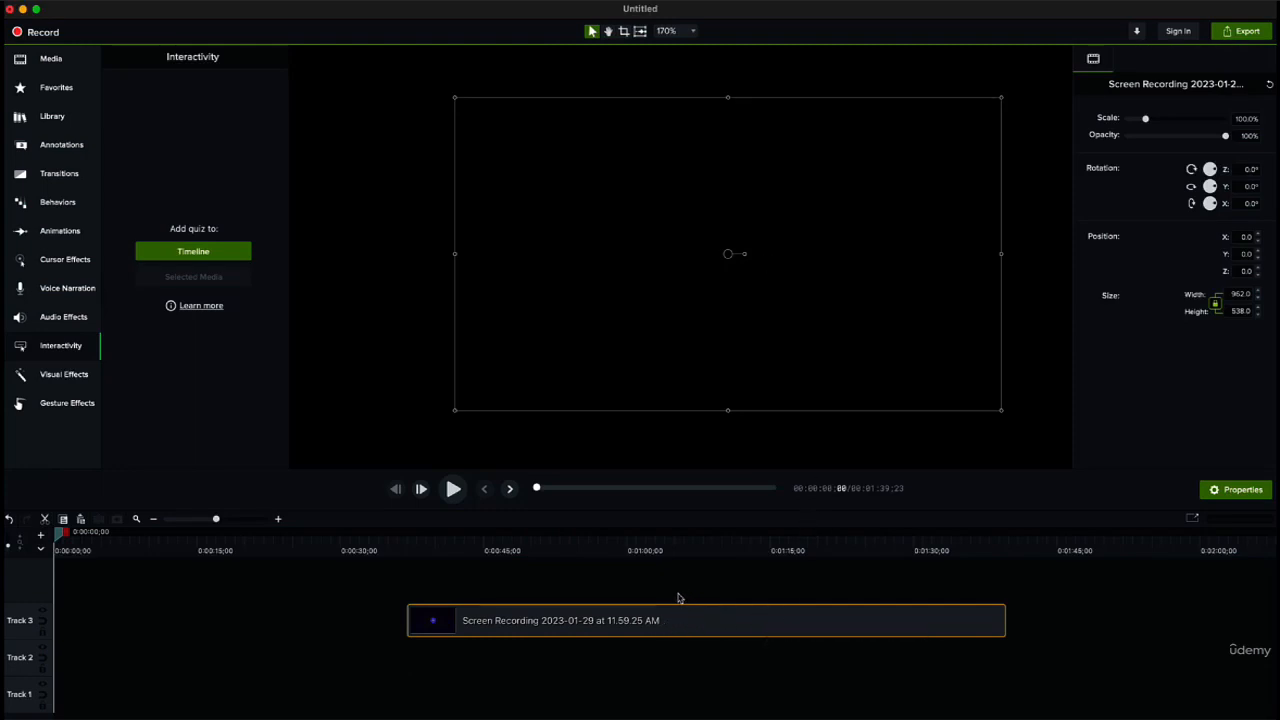
{"action": "left_click", "coordinate": [631, 623]}
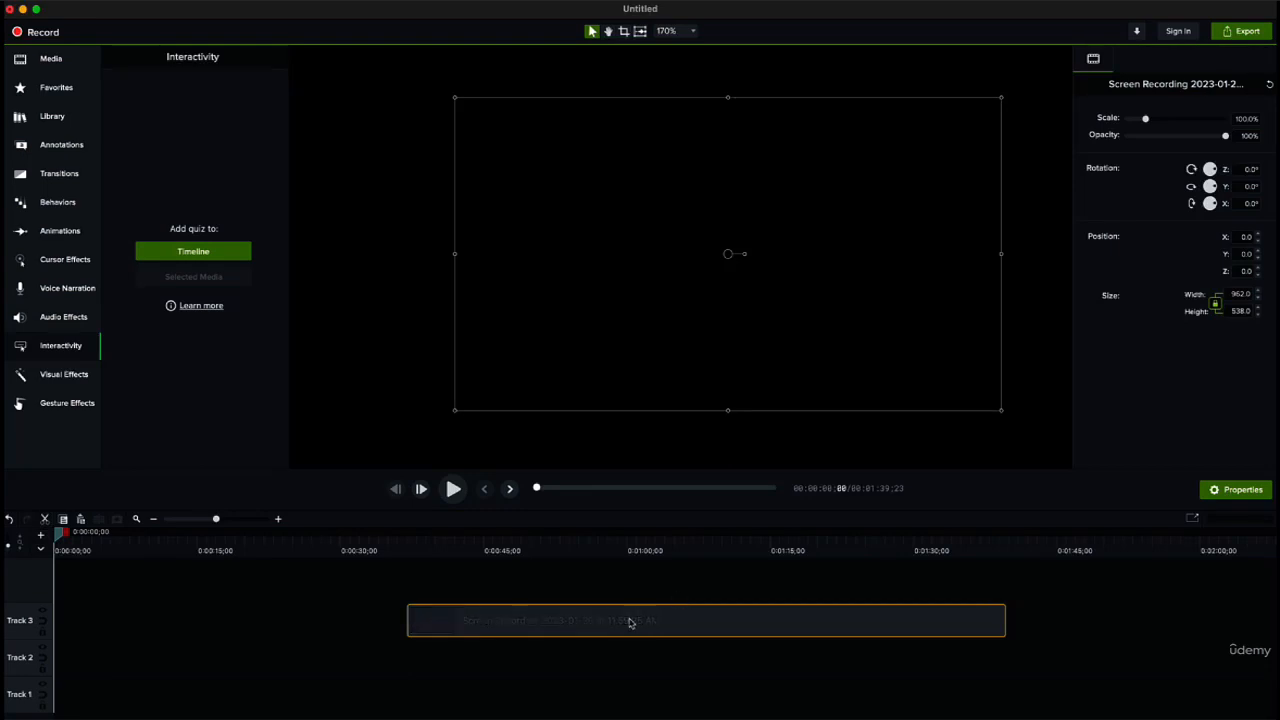
{"action": "left_click_drag", "start_coordinate": [620, 628], "coordinate": [263, 640]}
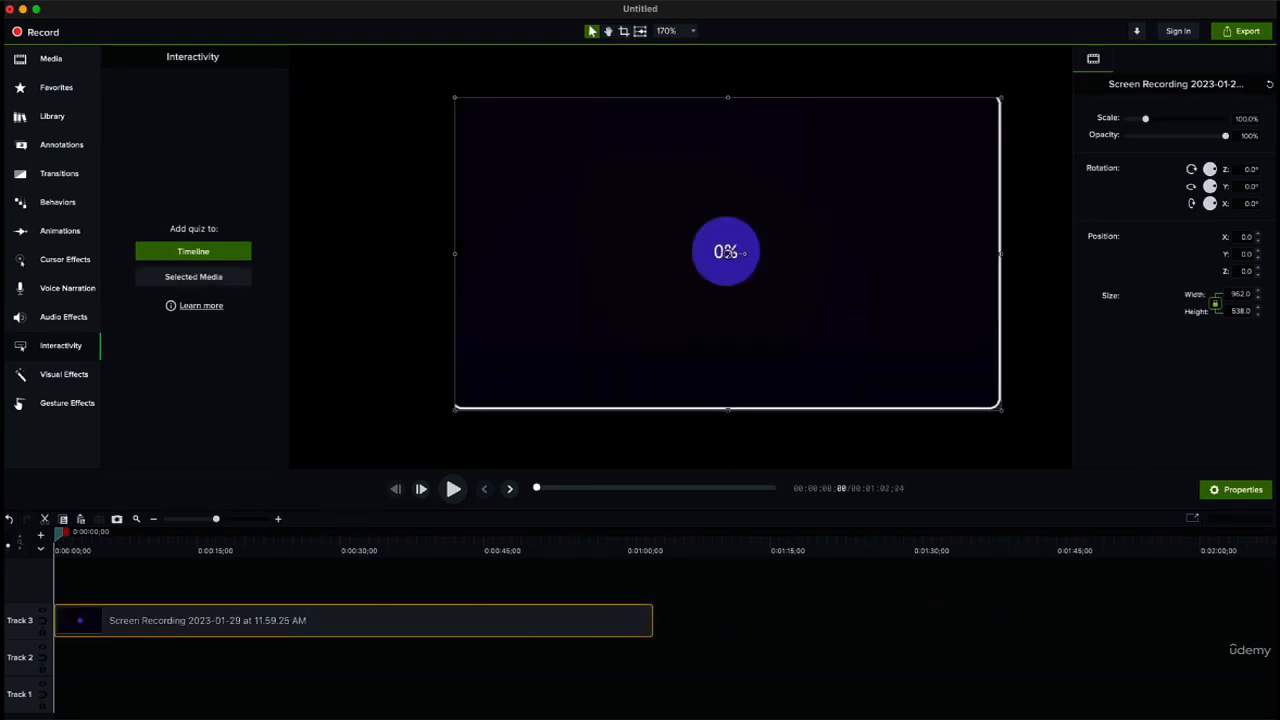
Step: Switch to Finder, view the recent media files that could be imported, and minimise its window
{"action": "key", "text": "super+Tab"}
{"action": "left_click_drag", "start_coordinate": [228, 91], "coordinate": [402, 122]}
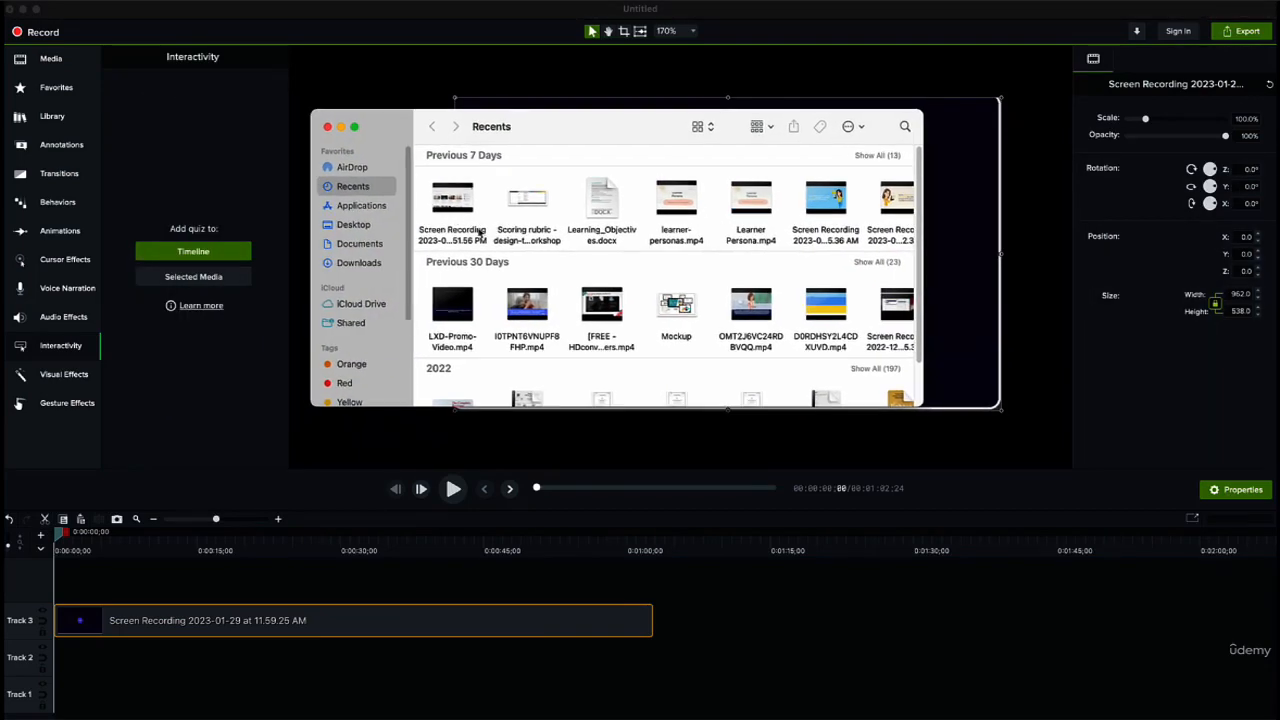
{"action": "left_click_drag", "start_coordinate": [527, 305], "coordinate": [500, 252]}
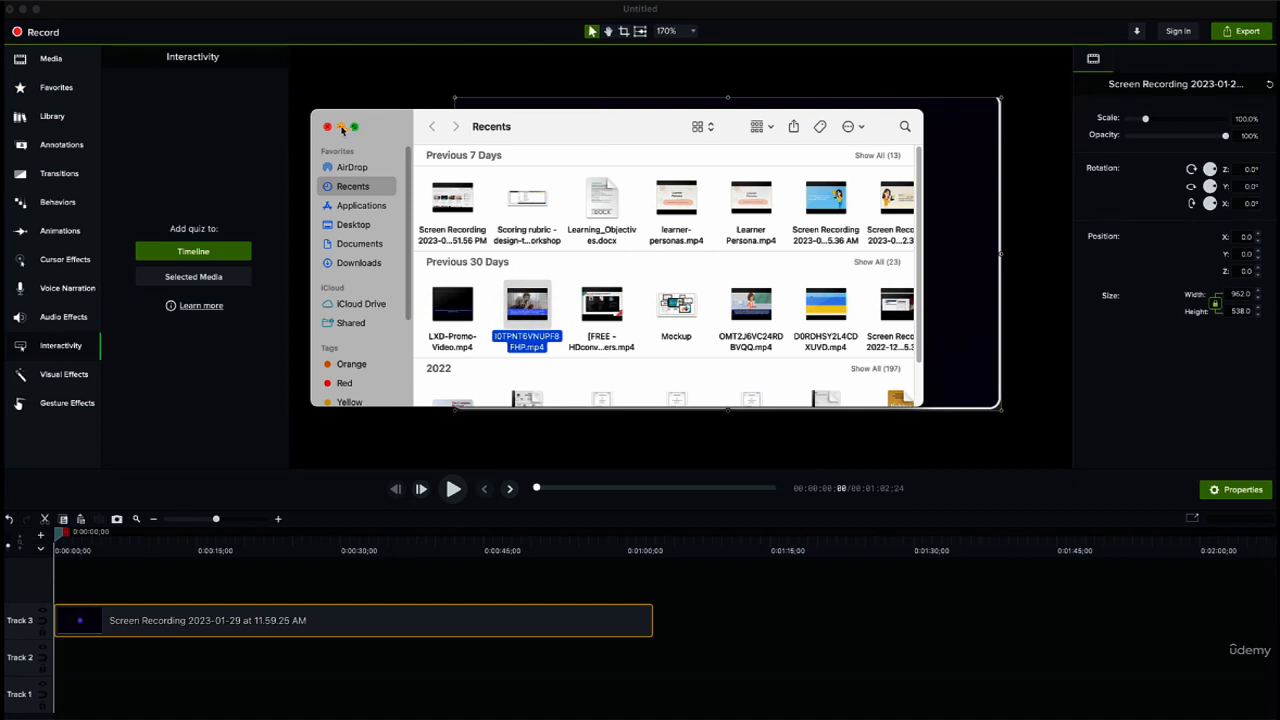
{"action": "left_click_drag", "start_coordinate": [389, 126], "coordinate": [419, 143]}
{"action": "left_click", "coordinate": [357, 143]}
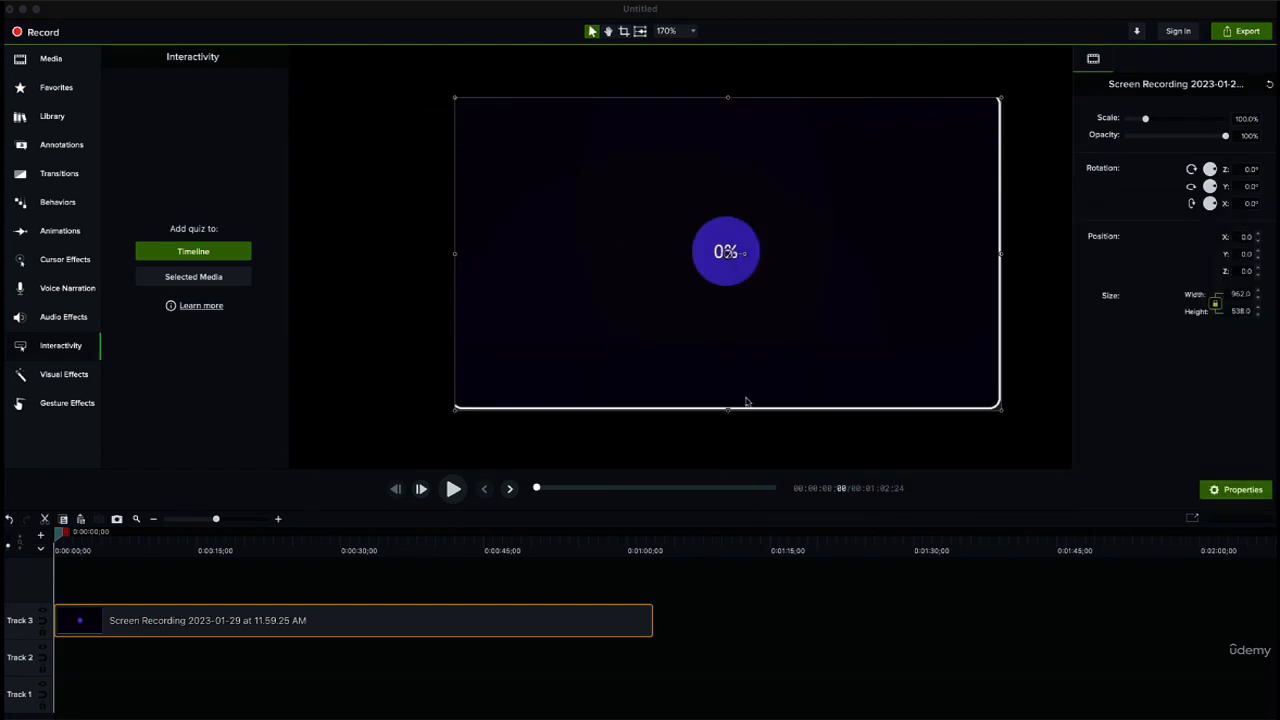
Step: Scale the recording on the canvas down to about 82.3% from its top-left corner, and undo the scaling
{"action": "left_click", "coordinate": [752, 430]}
{"action": "left_click", "coordinate": [601, 228]}
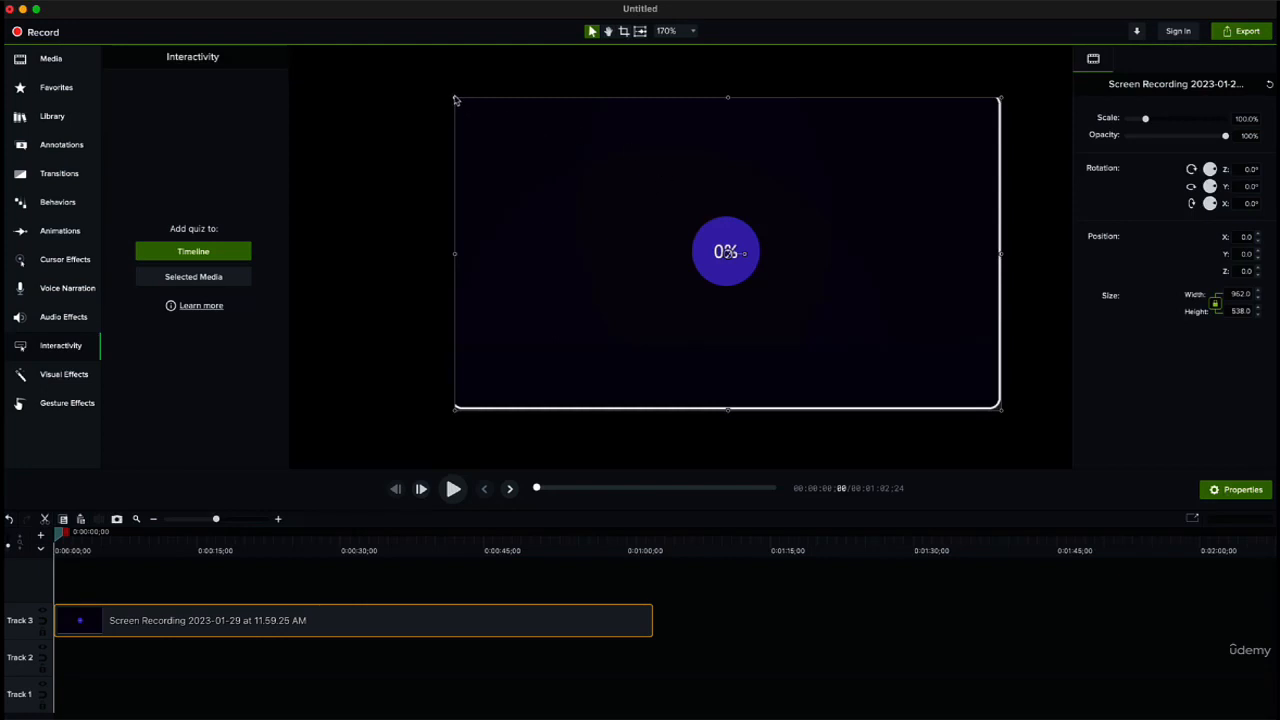
{"action": "left_click_drag", "start_coordinate": [456, 98], "coordinate": [551, 153]}
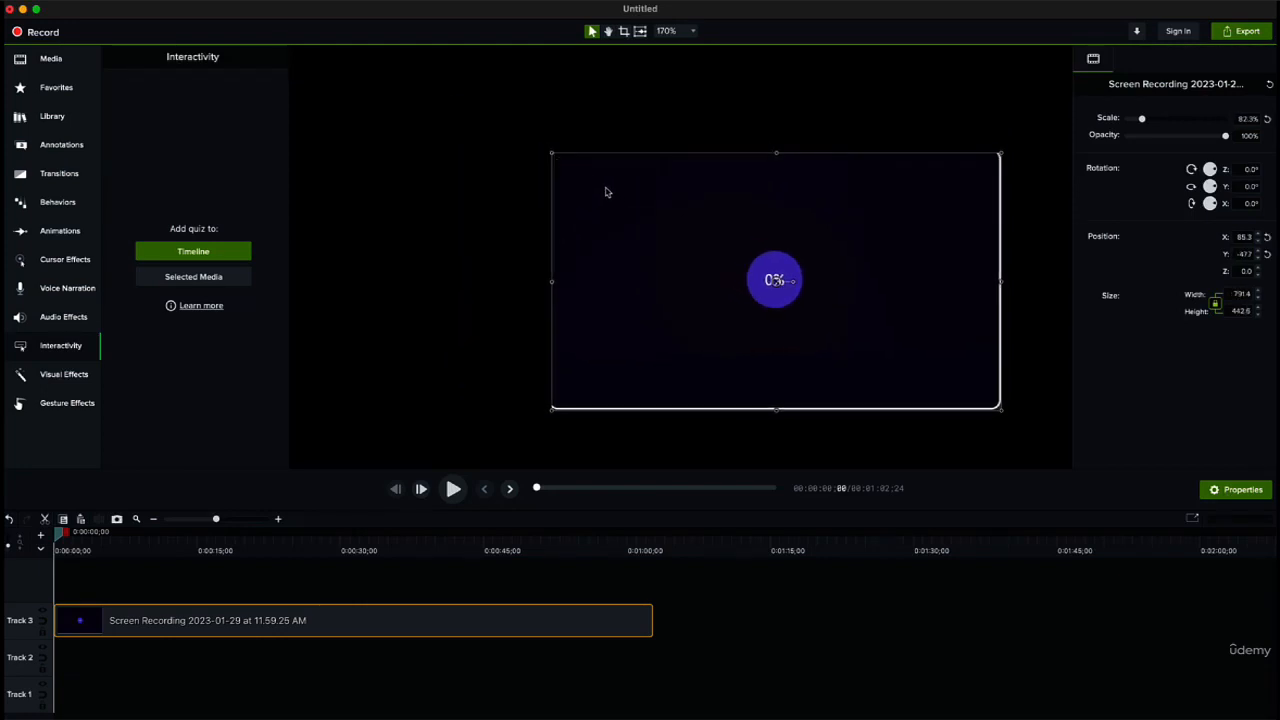
{"action": "key", "text": "super+z"}
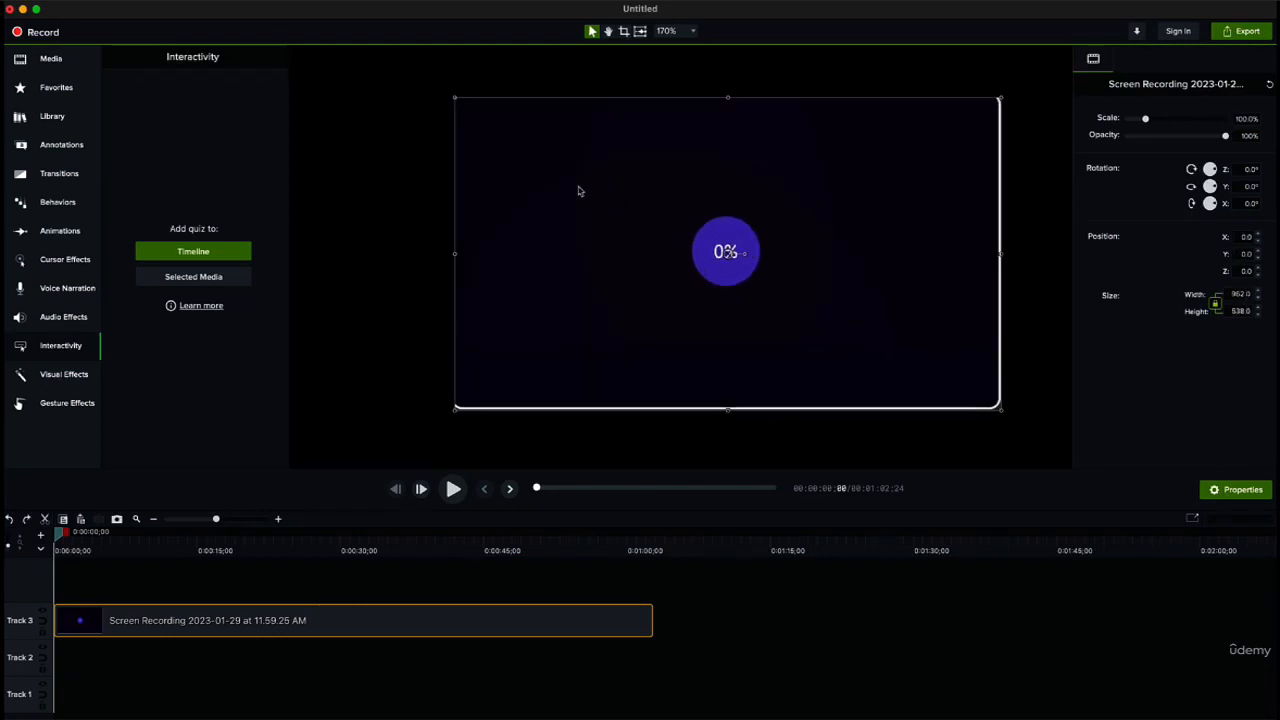
Step: Apply project dimensions of 1080p (1920x1080) in the project settings and deselect the recording
{"action": "right_click", "coordinate": [579, 189]}
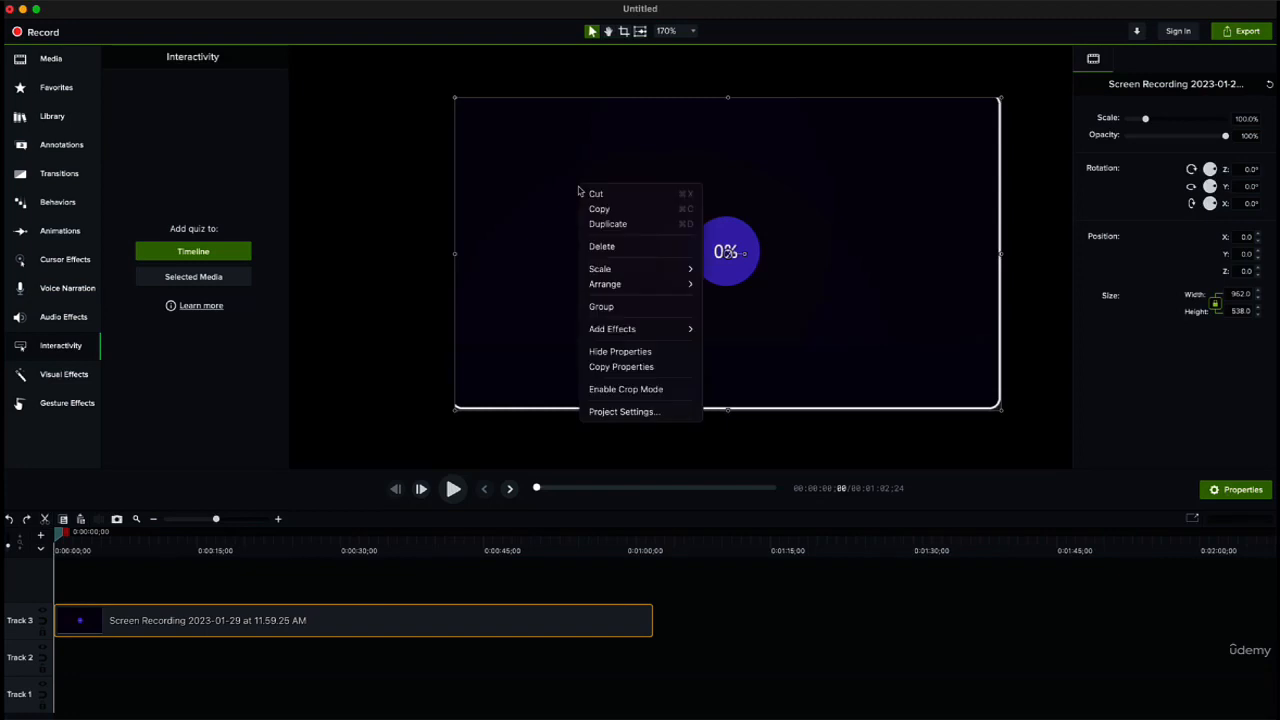
{"action": "left_click", "coordinate": [645, 412]}
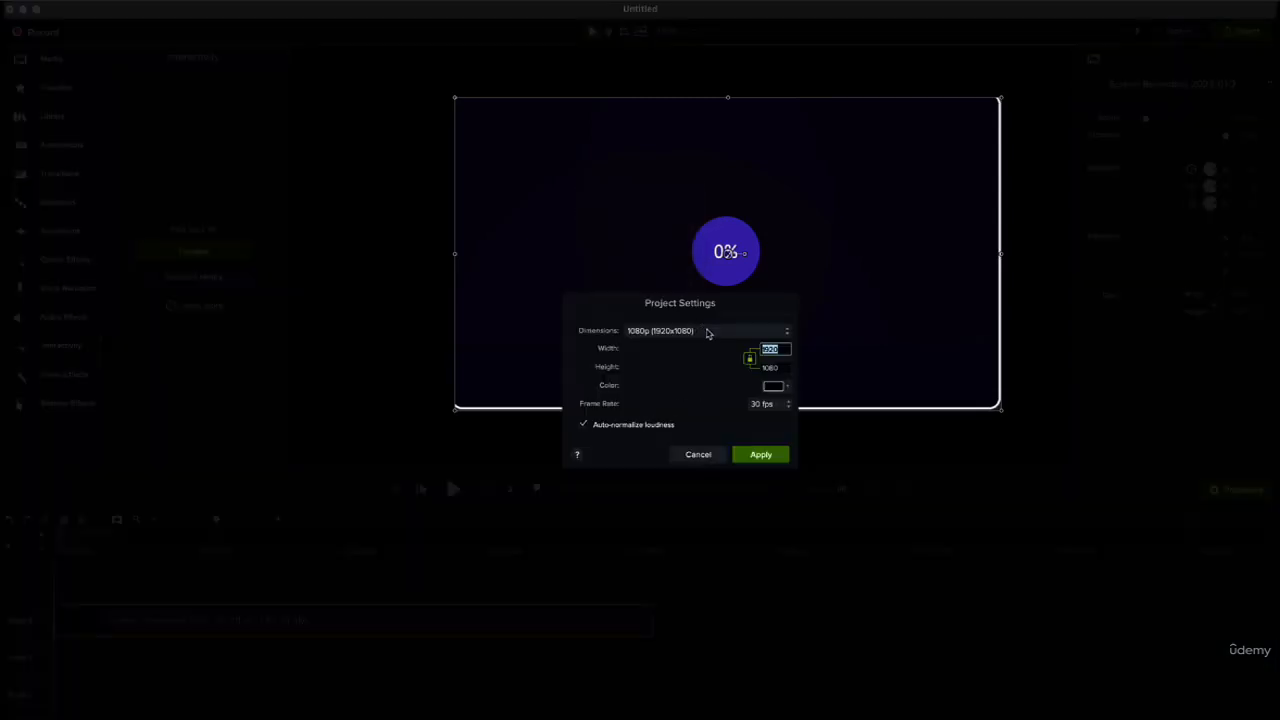
{"action": "left_click", "coordinate": [634, 332]}
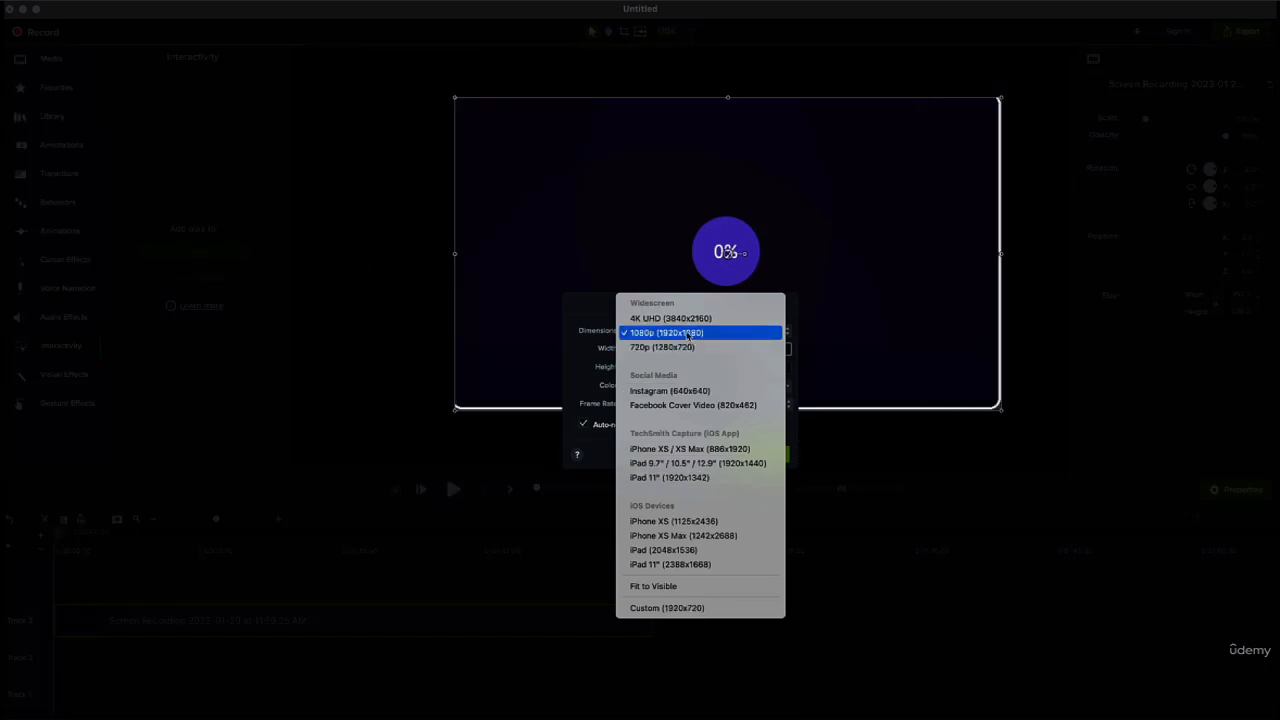
{"action": "left_click", "coordinate": [693, 333]}
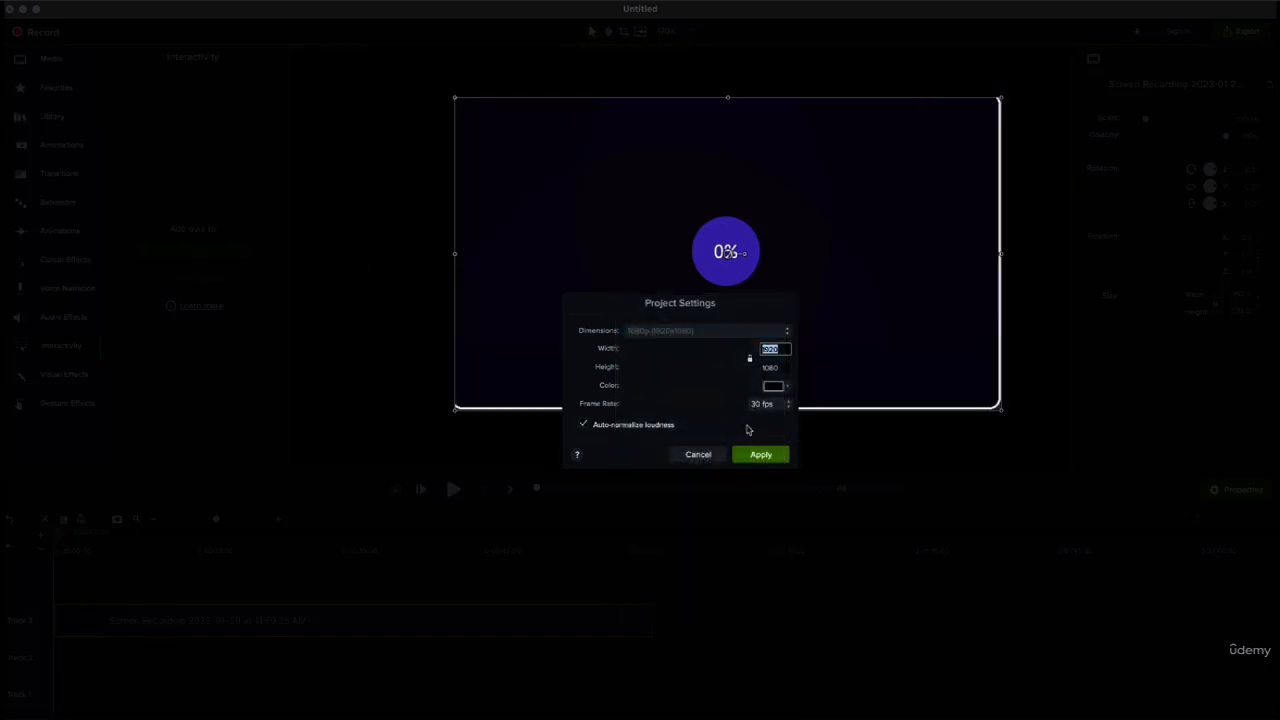
{"action": "left_click", "coordinate": [760, 455]}
{"action": "left_click", "coordinate": [588, 443]}
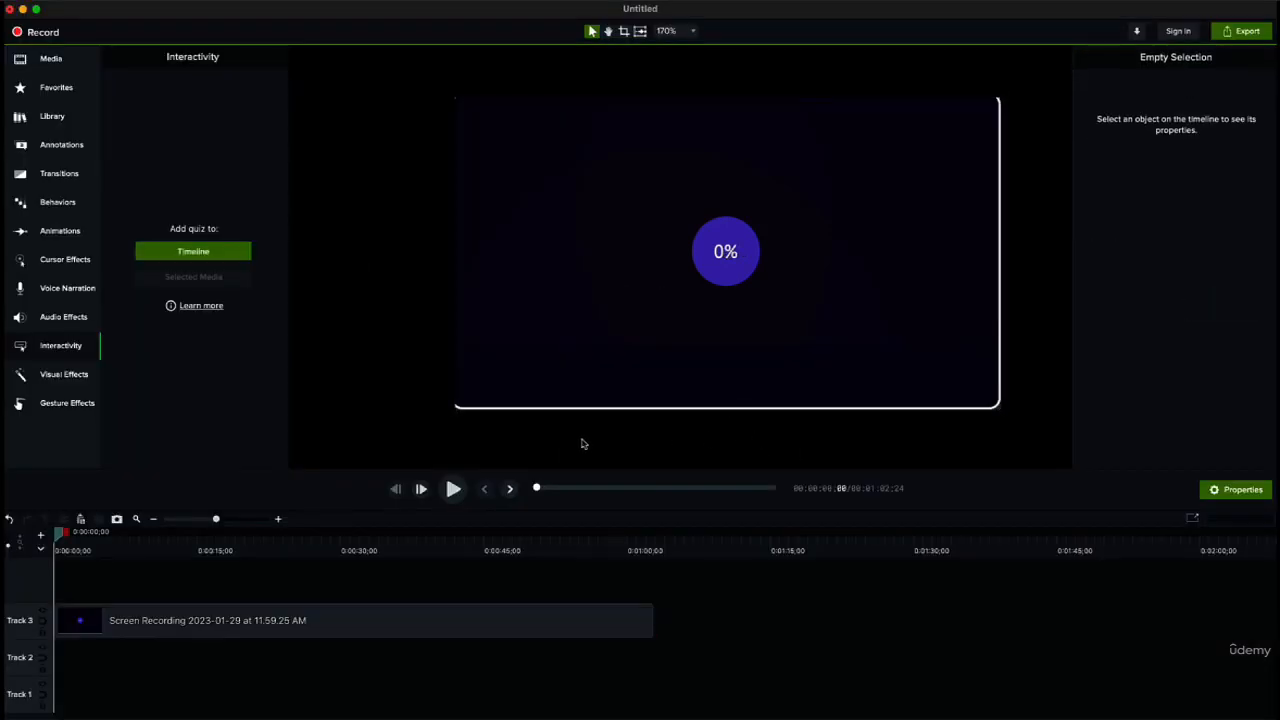
Step: Try cropping the recording from its bottom edge and its top-left corner, and undo both crops
{"action": "left_click", "coordinate": [607, 32]}
{"action": "left_click_drag", "start_coordinate": [617, 74], "coordinate": [563, 84]}
{"action": "left_click", "coordinate": [624, 32]}
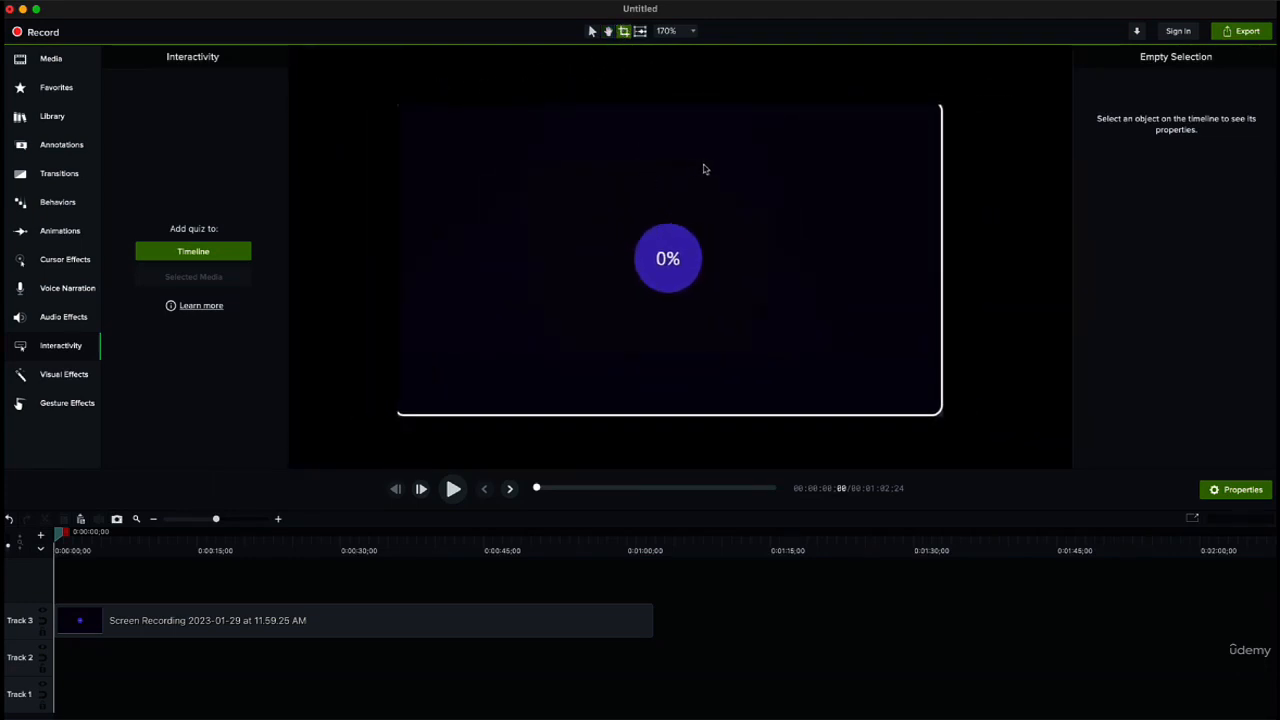
{"action": "left_click", "coordinate": [741, 164]}
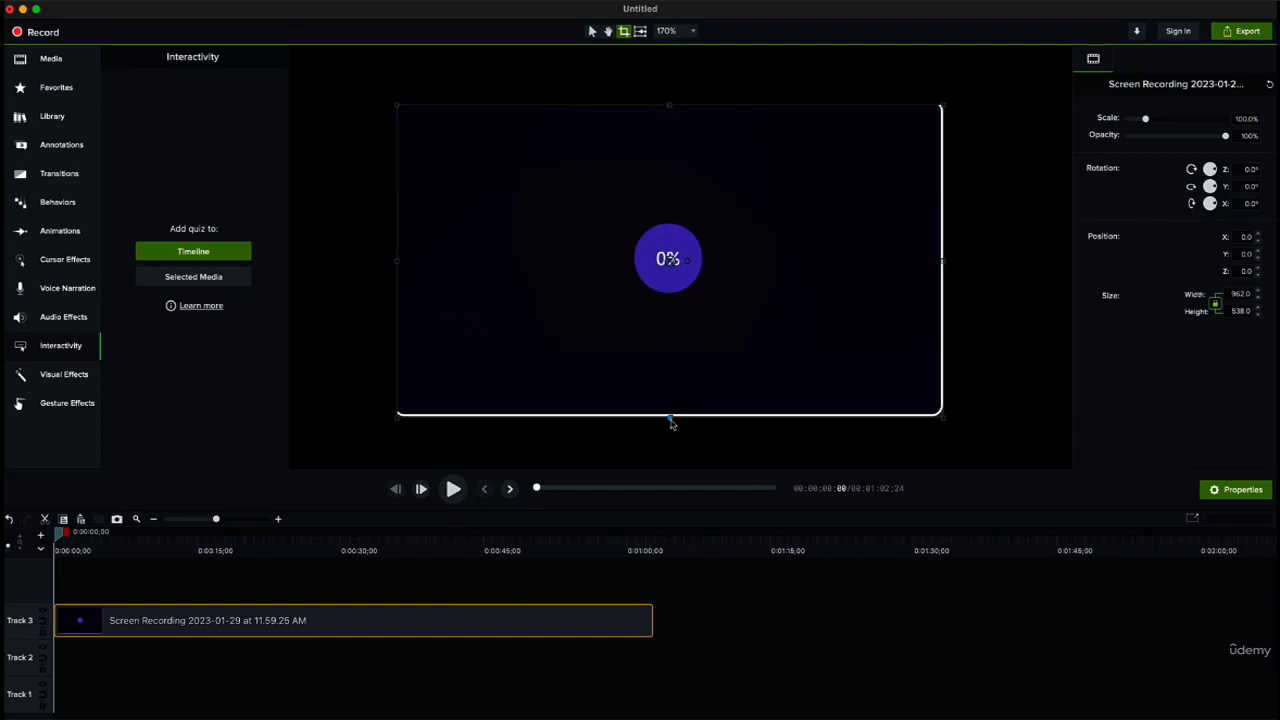
{"action": "left_click_drag", "start_coordinate": [671, 422], "coordinate": [673, 358]}
{"action": "left_click_drag", "start_coordinate": [397, 105], "coordinate": [597, 150]}
{"action": "key", "text": "super+z"}
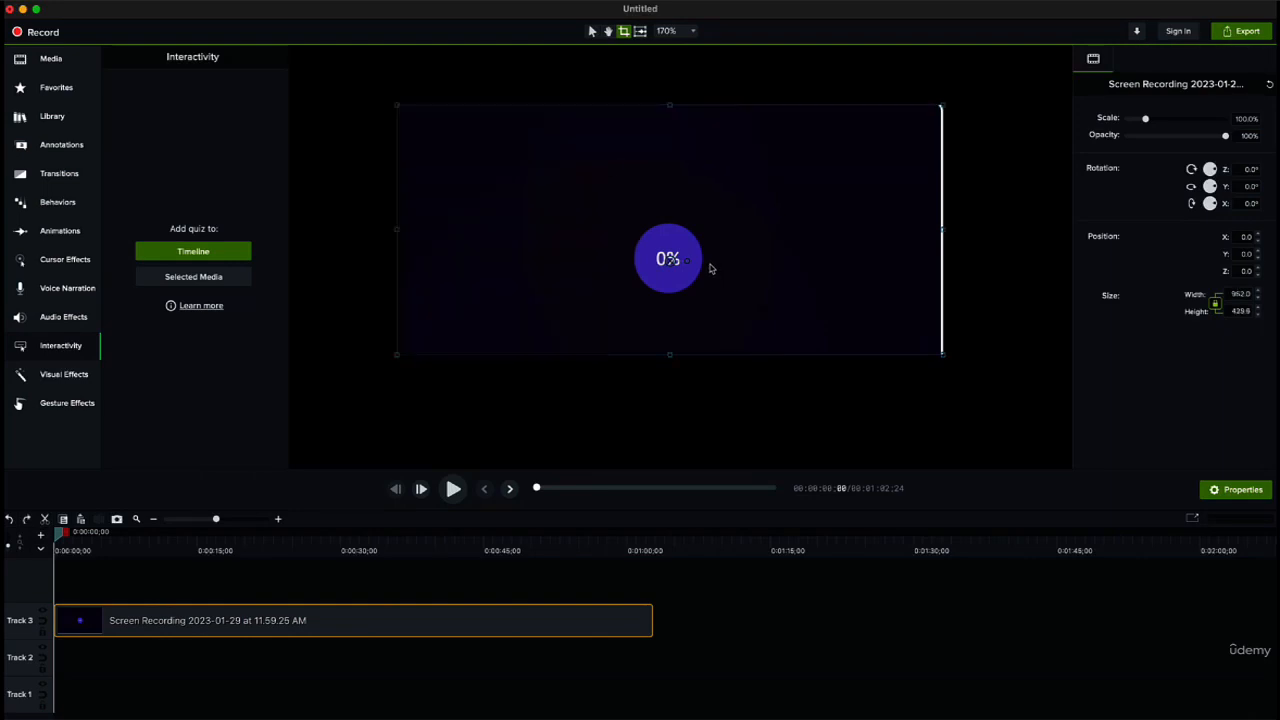
{"action": "key", "text": "super+z"}
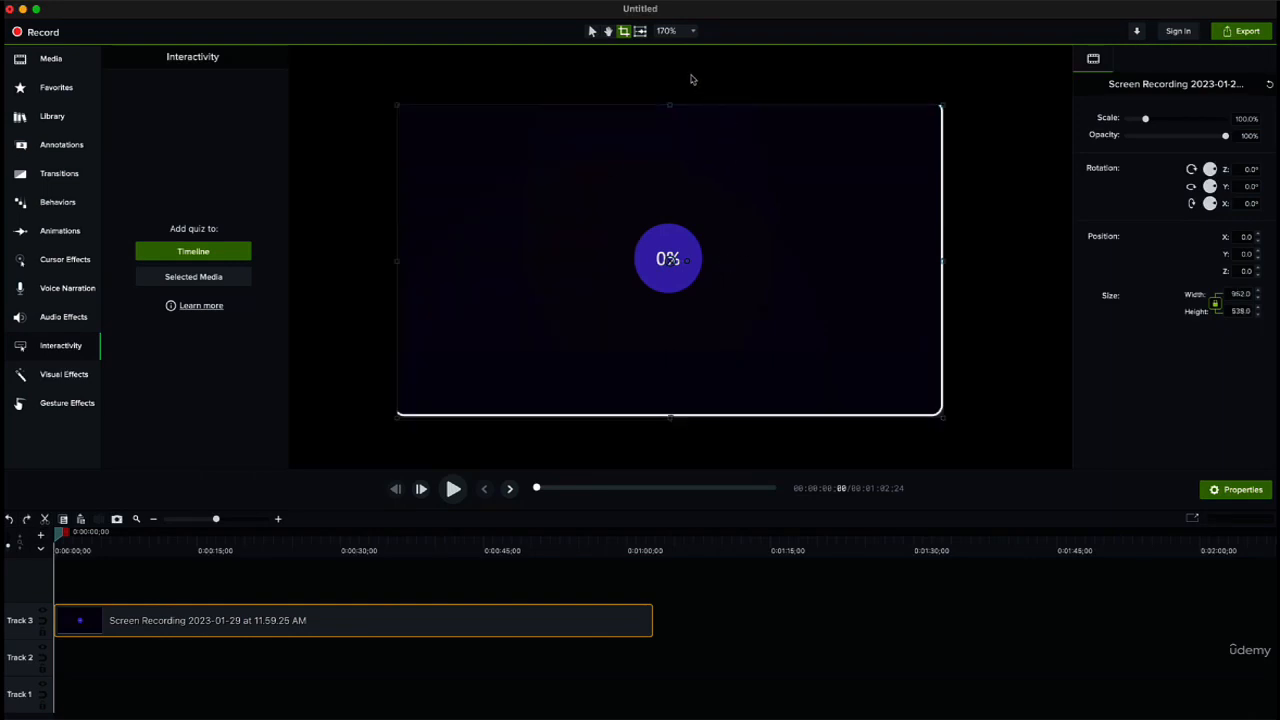
Step: Leave crop mode, try the recording's rotation handle, and view the canvas zoom options
{"action": "left_click", "coordinate": [640, 31]}
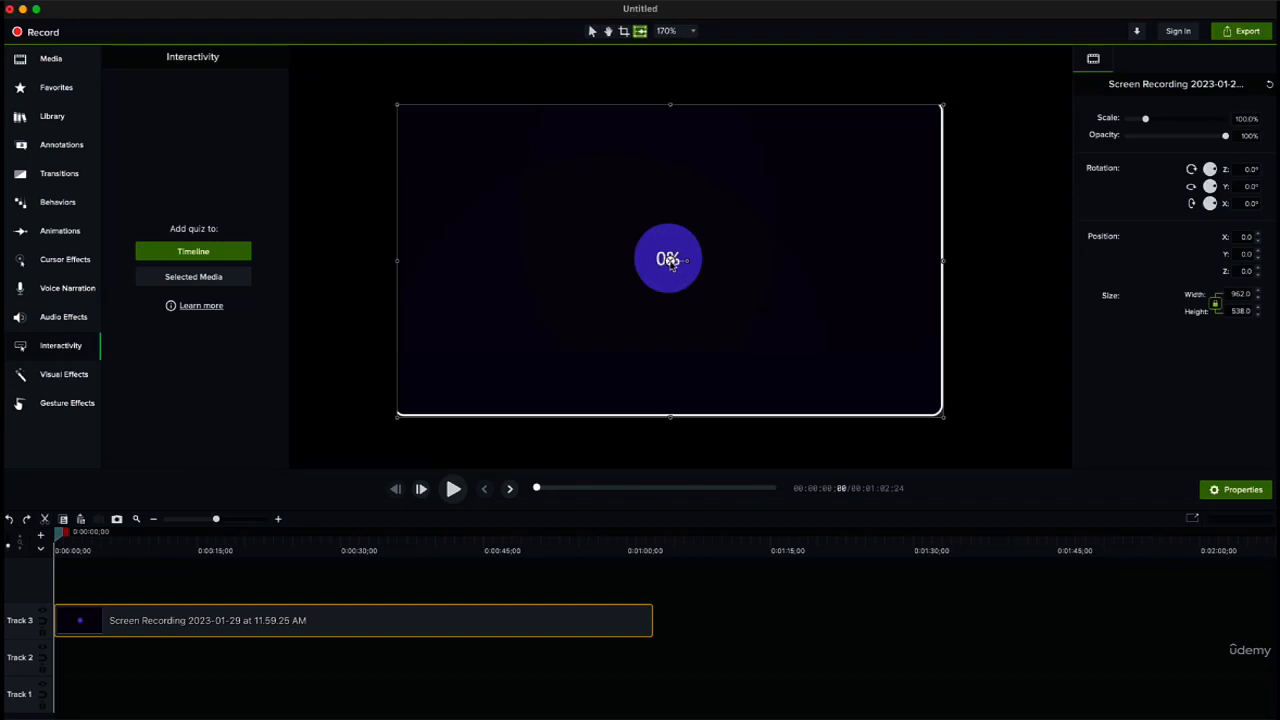
{"action": "mouse_move", "coordinate": [672, 263]}
{"action": "left_mouse_down"}
{"action": "mouse_move", "coordinate": [686, 275]}
{"action": "mouse_move", "coordinate": [672, 246]}
{"action": "mouse_move", "coordinate": [686, 260]}
{"action": "left_mouse_up"}
{"action": "left_click", "coordinate": [643, 94]}
{"action": "left_click", "coordinate": [692, 31]}
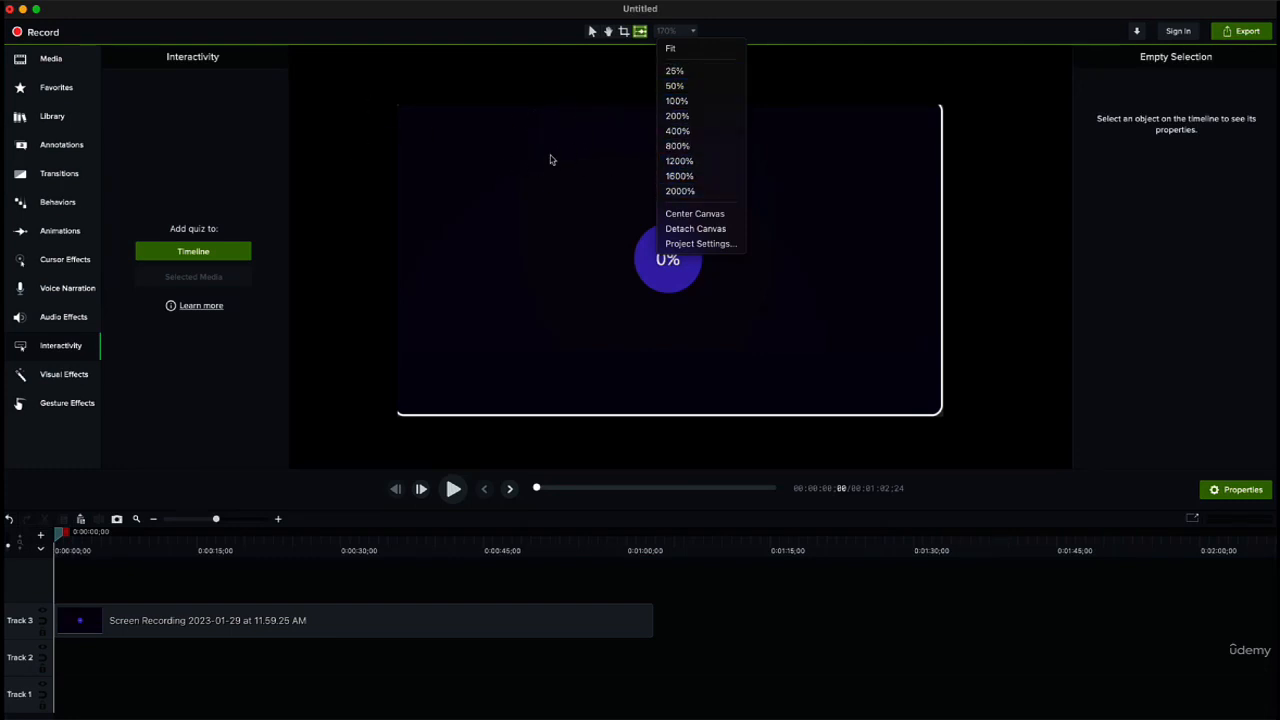
{"action": "left_click", "coordinate": [343, 210]}
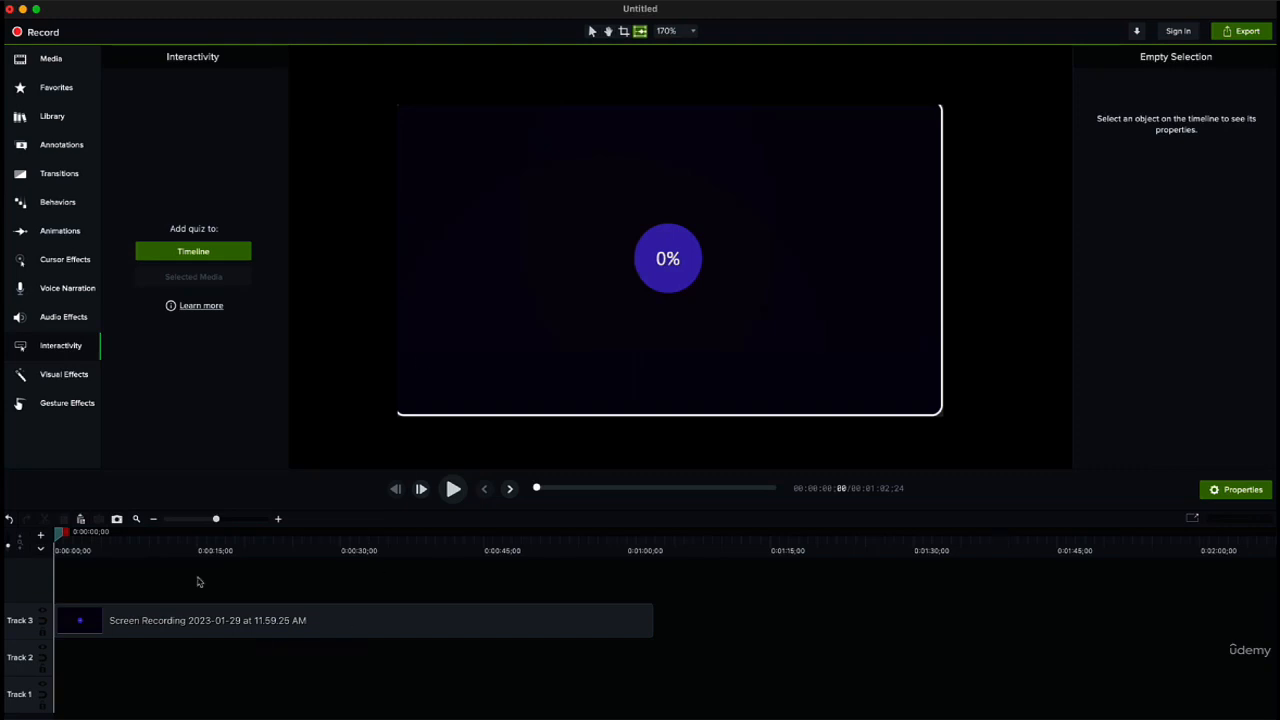
Step: Split the recording on Track 3 at 0:00:15;25
{"action": "left_click_drag", "start_coordinate": [64, 541], "coordinate": [48, 585]}
{"action": "left_click", "coordinate": [96, 620]}
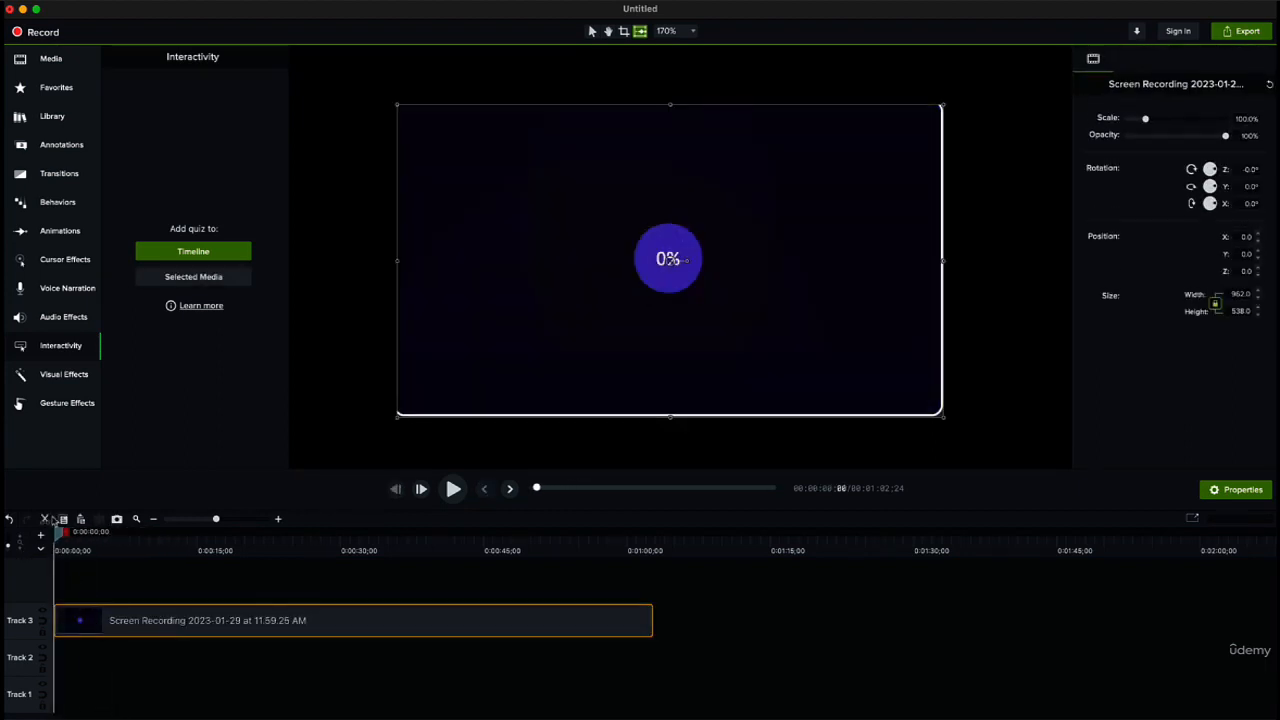
{"action": "left_click_drag", "start_coordinate": [55, 531], "coordinate": [205, 590]}
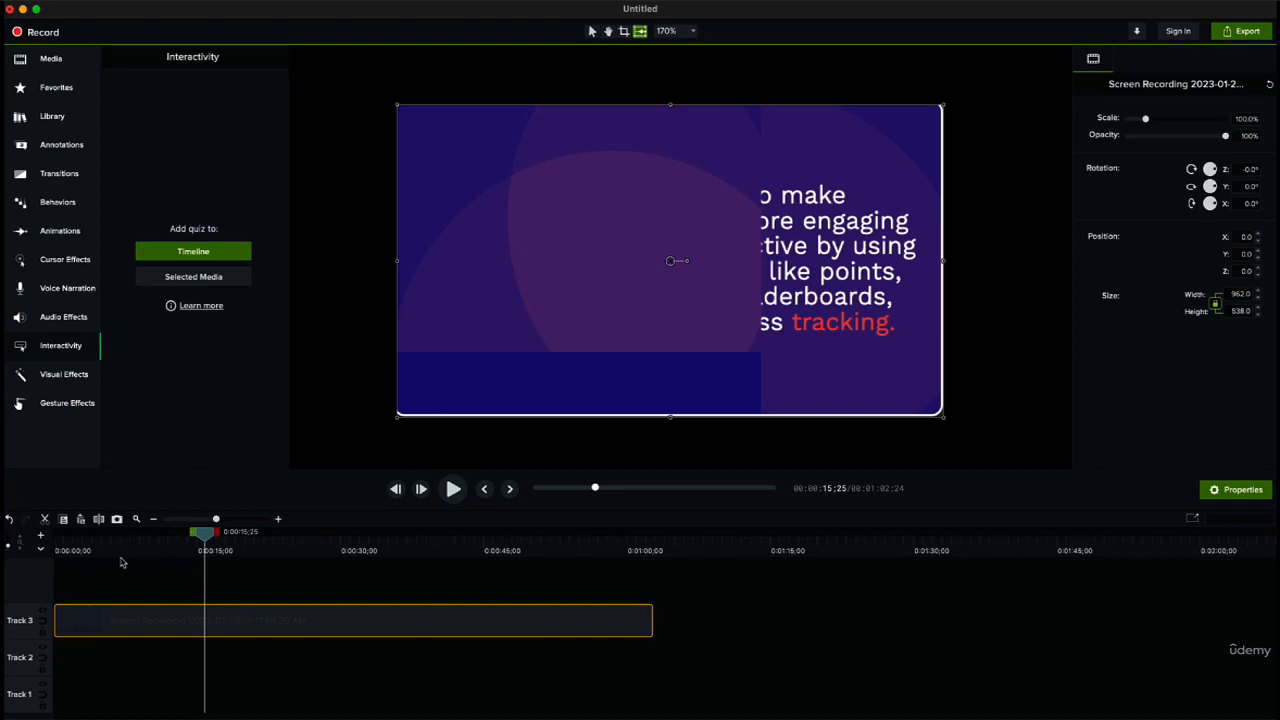
{"action": "left_click", "coordinate": [98, 521]}
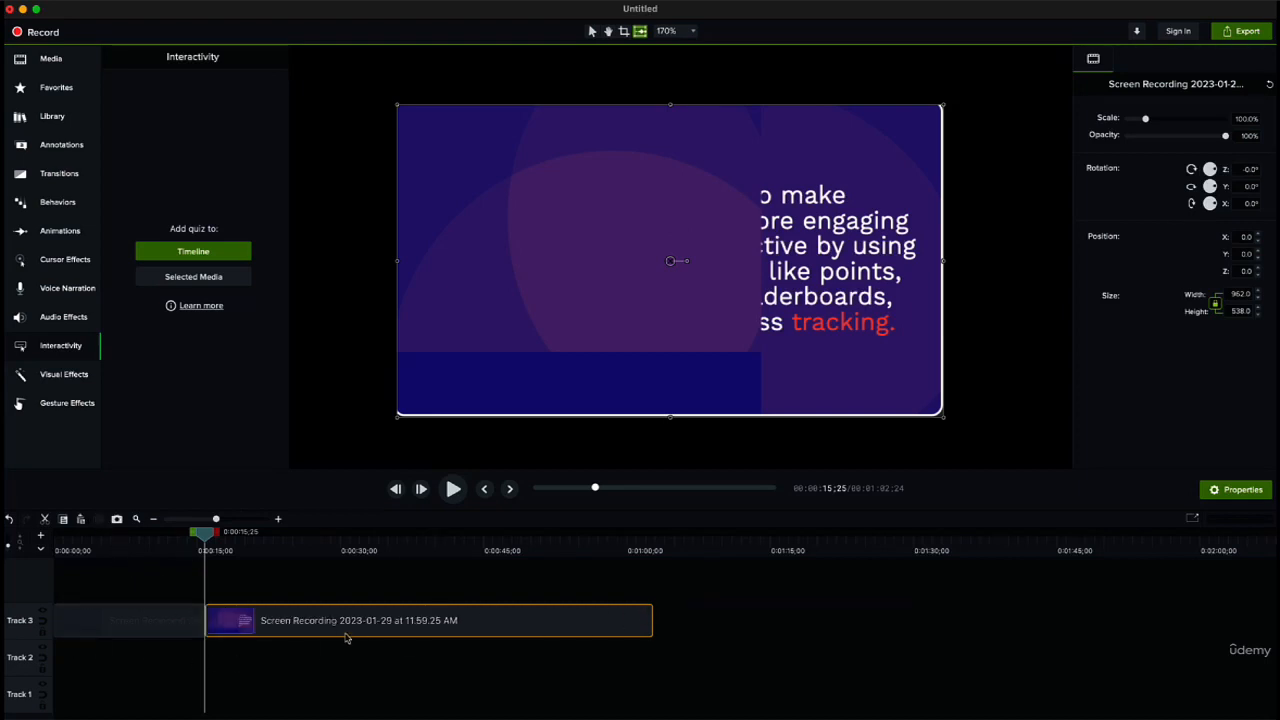
Step: Move the second section away from the first, try deleting the first section, and restore the original arrangement
{"action": "left_click_drag", "start_coordinate": [345, 637], "coordinate": [417, 630]}
{"action": "left_click", "coordinate": [163, 626]}
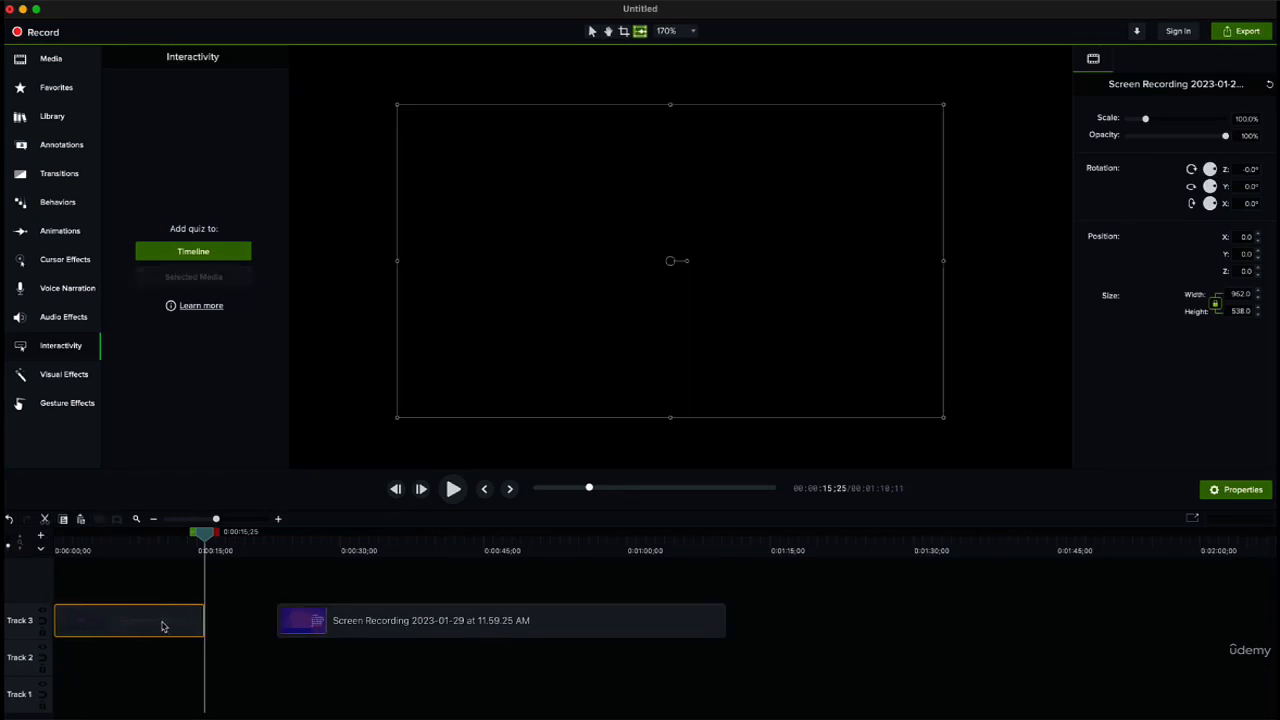
{"action": "key", "text": "Delete"}
{"action": "left_click_drag", "start_coordinate": [331, 617], "coordinate": [265, 619]}
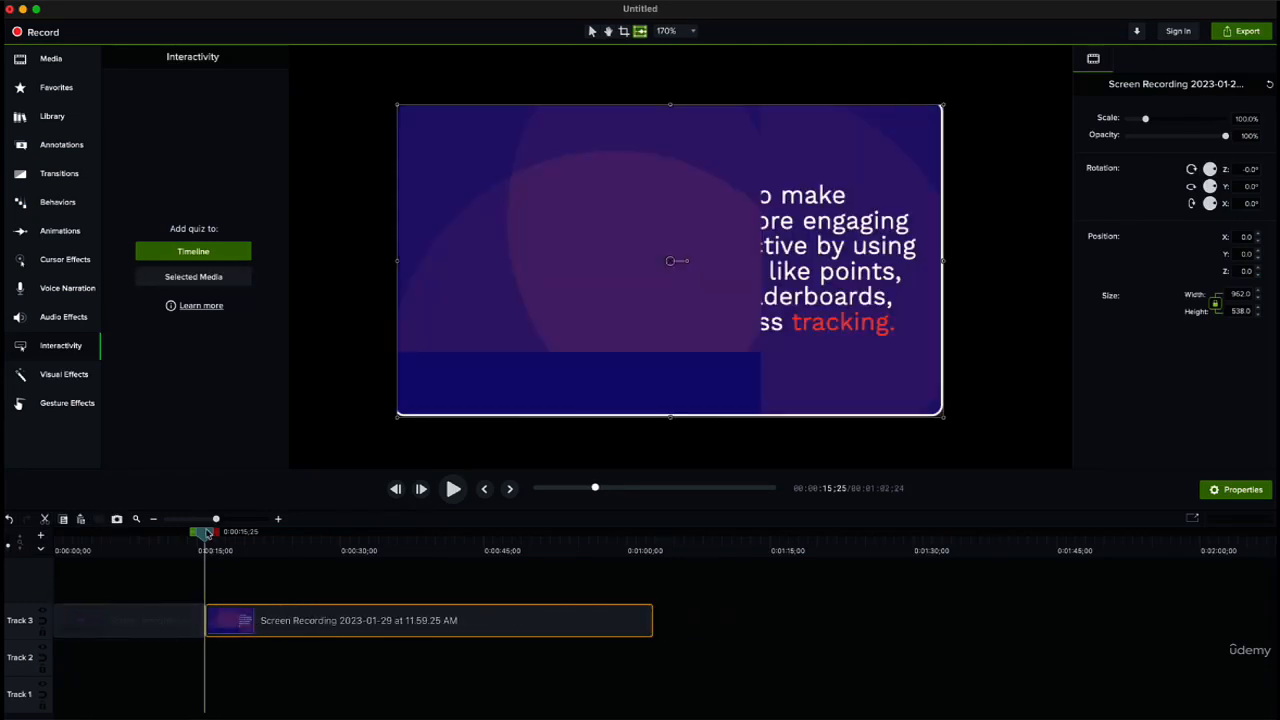
Step: Try cutting the range from 0:00:15;25 to 0:00:23;12 out of the recording, and undo the cut
{"action": "left_click_drag", "start_coordinate": [207, 535], "coordinate": [172, 540]}
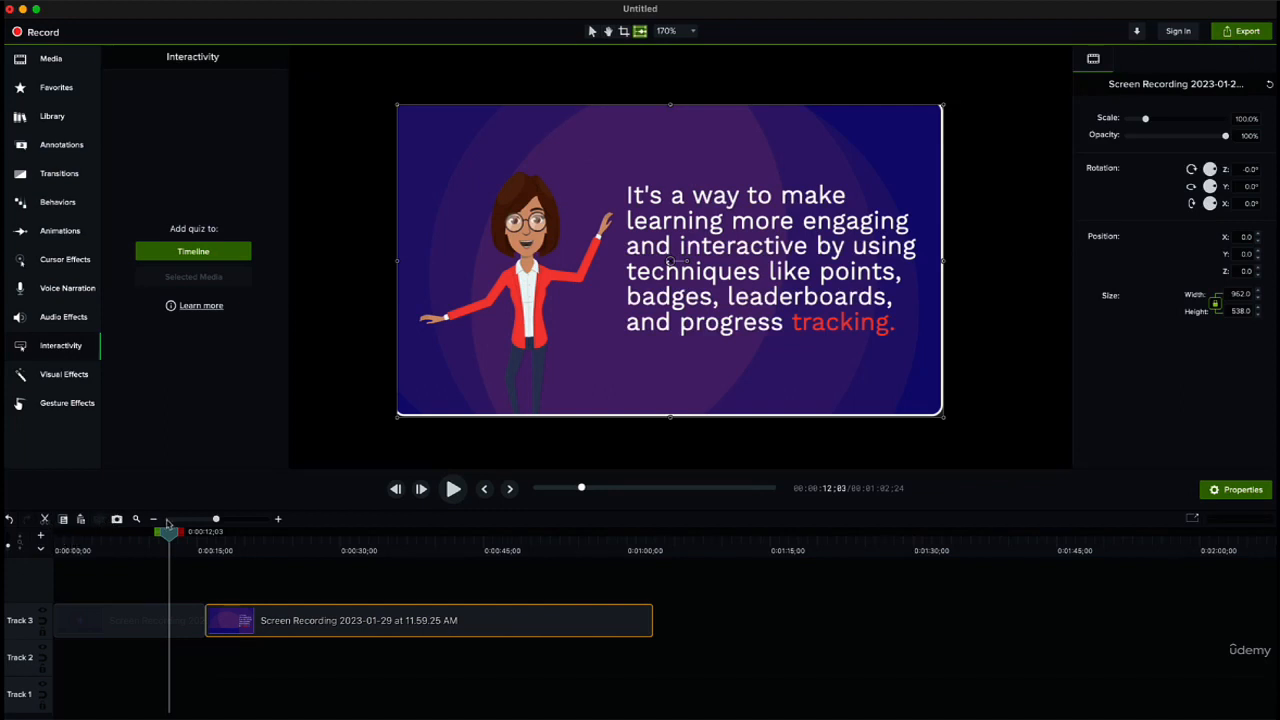
{"action": "left_click_drag", "start_coordinate": [167, 535], "coordinate": [229, 537]}
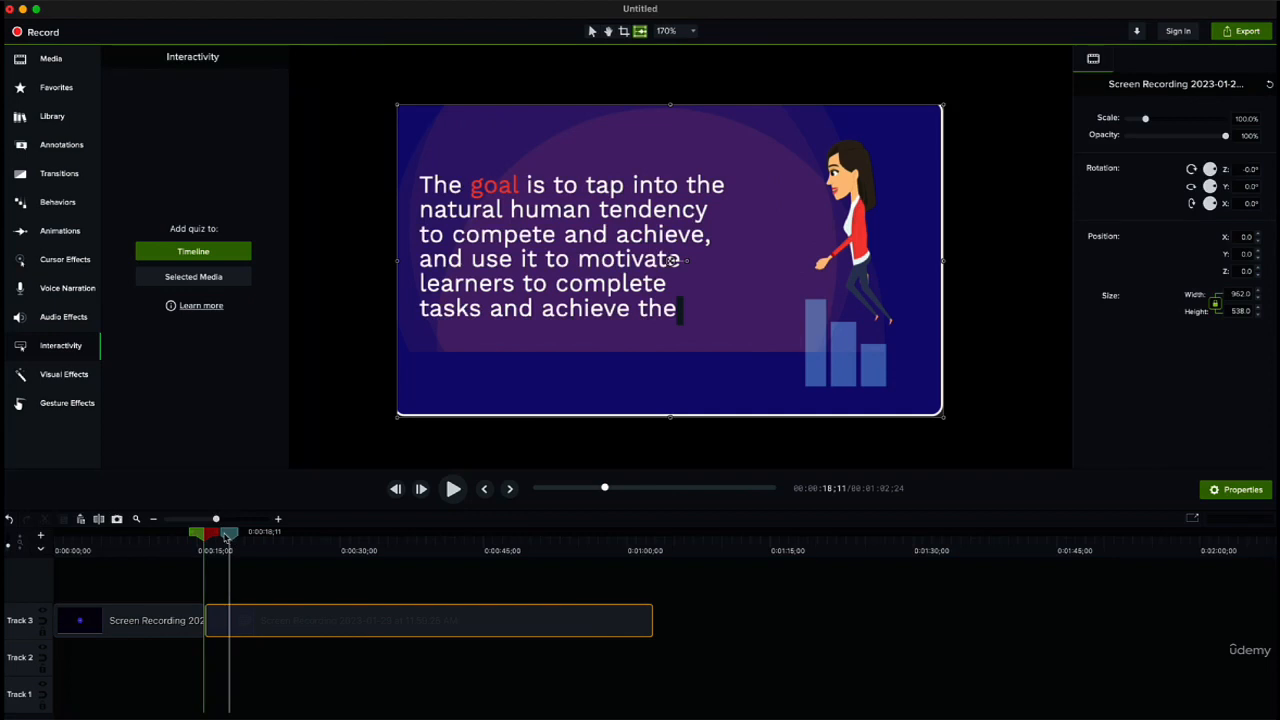
{"action": "key", "text": "super+z"}
{"action": "key", "text": "super+z"}
{"action": "left_click_drag", "start_coordinate": [231, 537], "coordinate": [290, 545]}
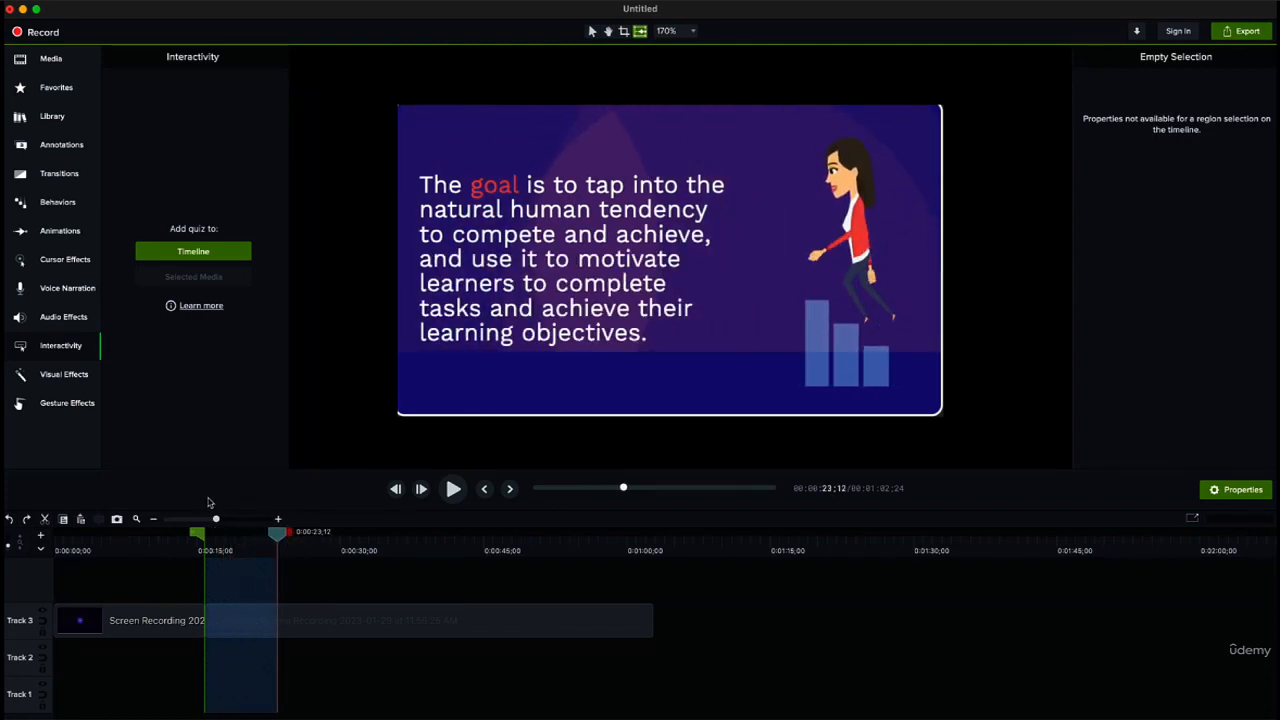
{"action": "left_click", "coordinate": [44, 519]}
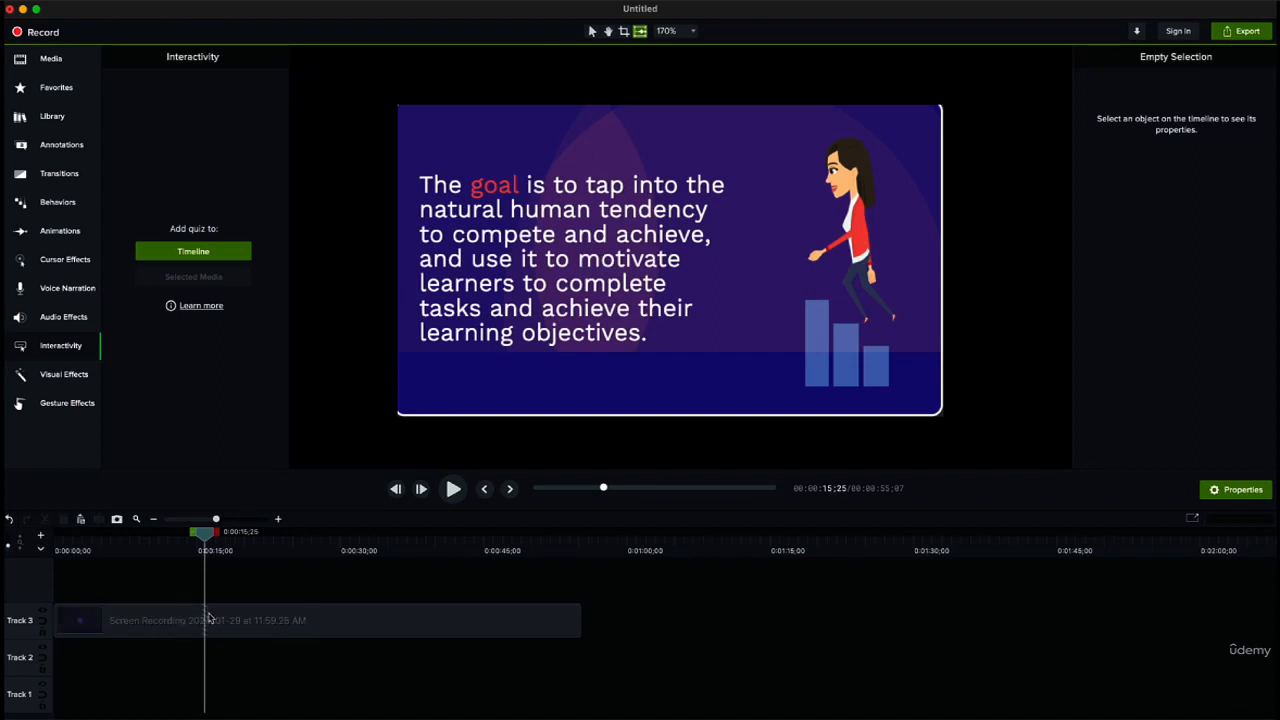
{"action": "key", "text": "super+z"}
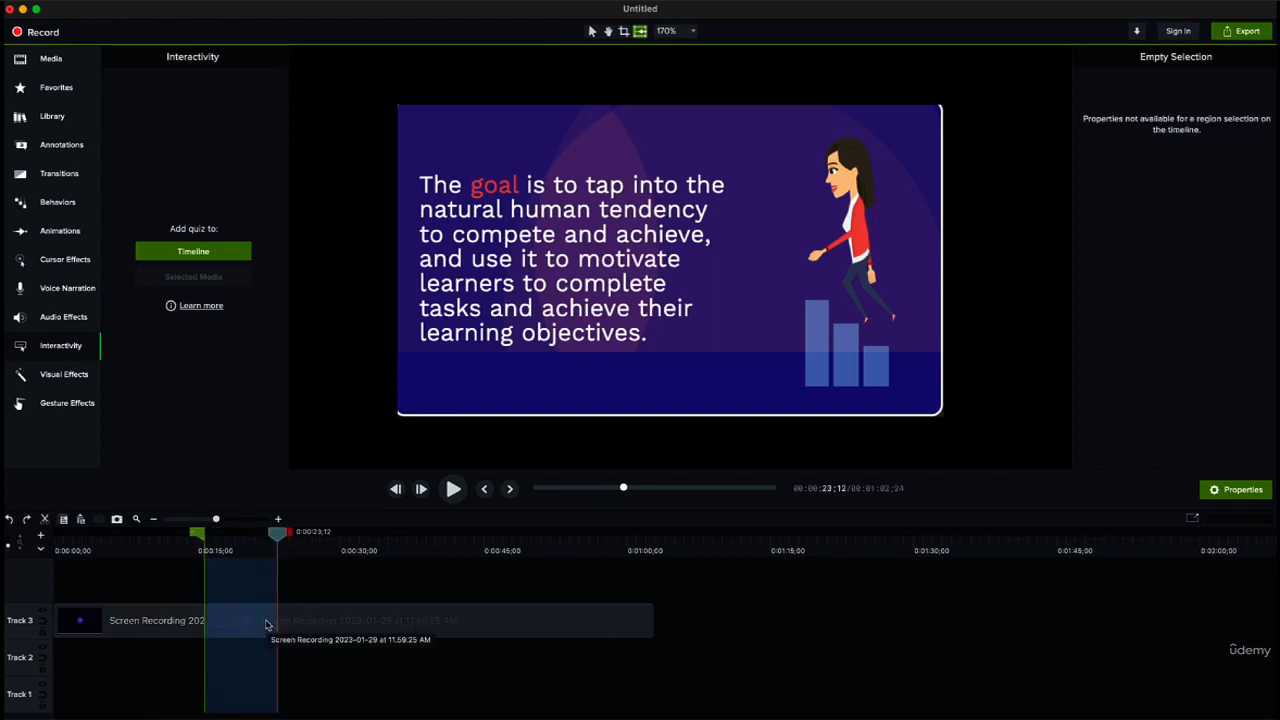
Step: Move the second section to start at 0:00:23;12, try cutting out its footage up to 0:00:27;21, and undo the cut
{"action": "left_click", "coordinate": [300, 623]}
{"action": "left_click_drag", "start_coordinate": [313, 623], "coordinate": [356, 612]}
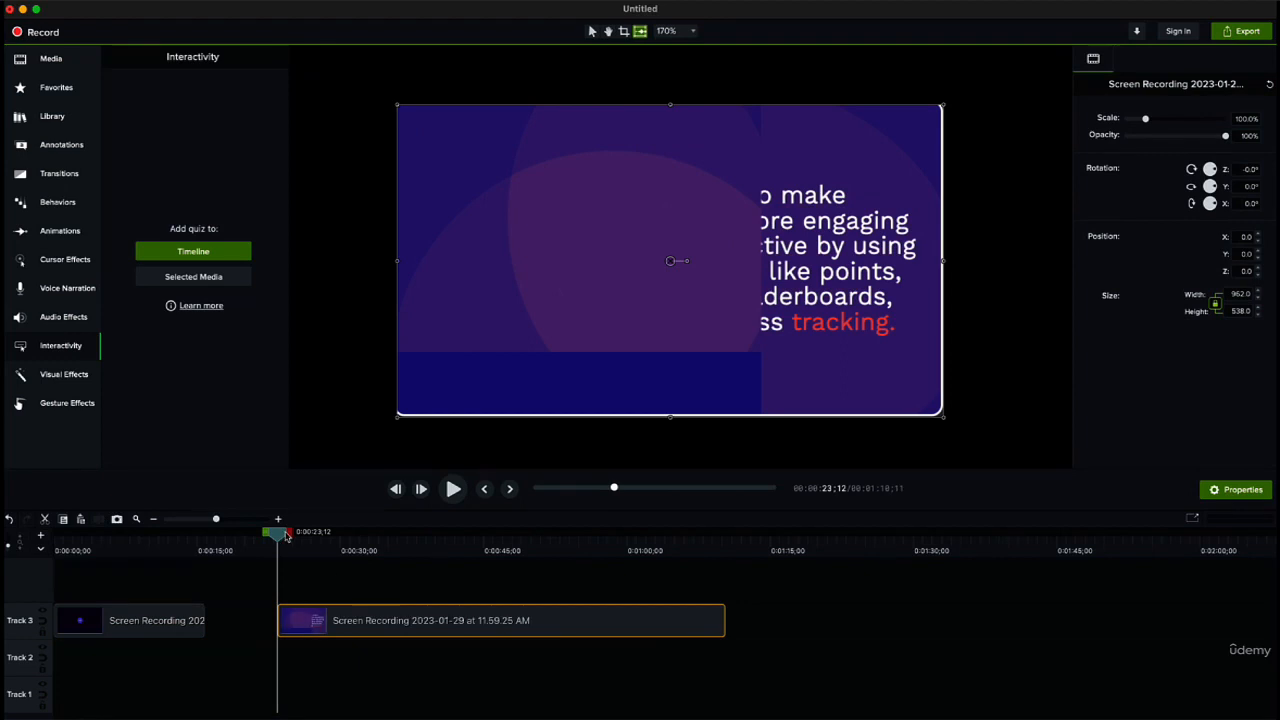
{"action": "left_click_drag", "start_coordinate": [289, 537], "coordinate": [331, 540]}
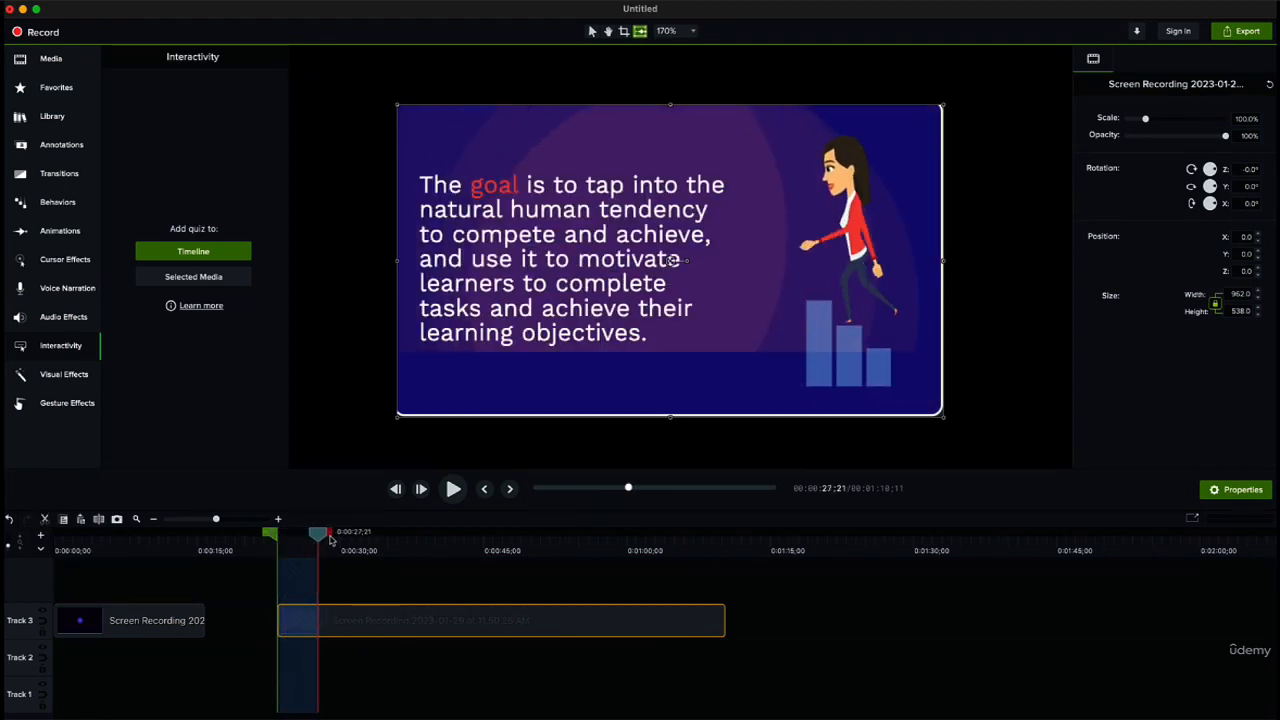
{"action": "left_click", "coordinate": [43, 520]}
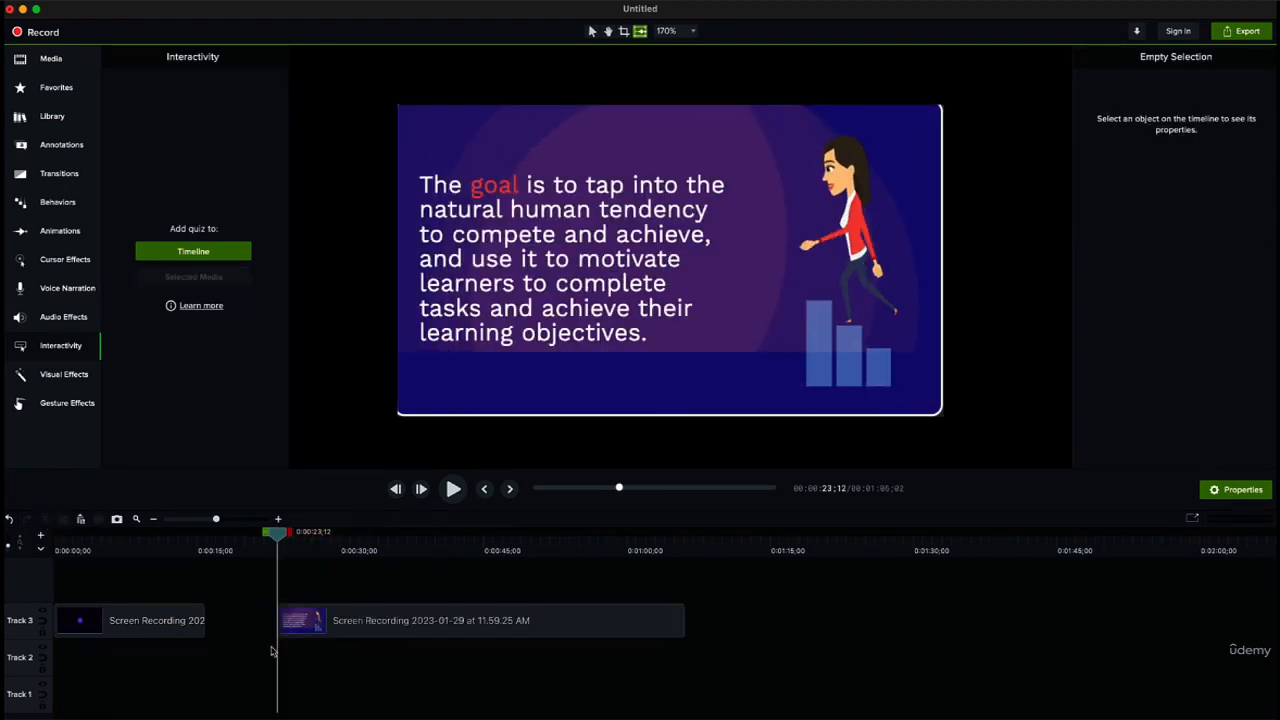
{"action": "key", "text": "super+z"}
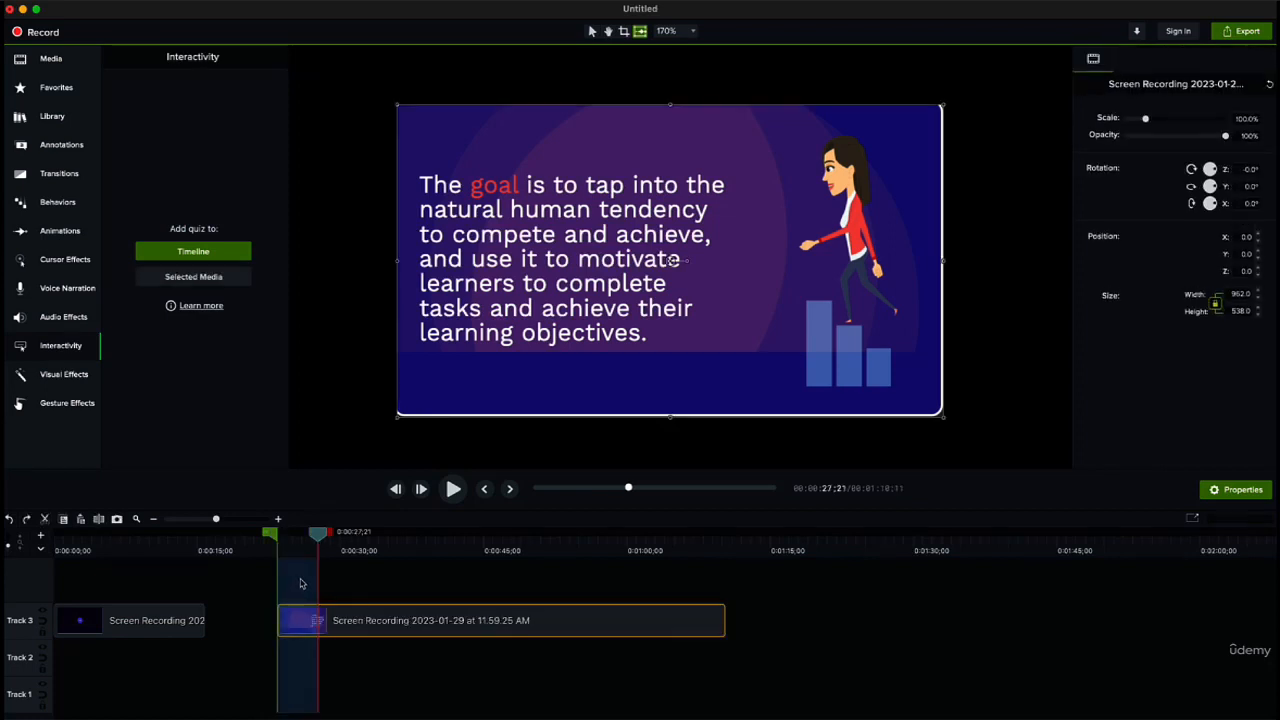
Step: Clear the range selection, move the second section back against the first, and return the playhead to the start
{"action": "left_click_drag", "start_coordinate": [321, 535], "coordinate": [218, 545]}
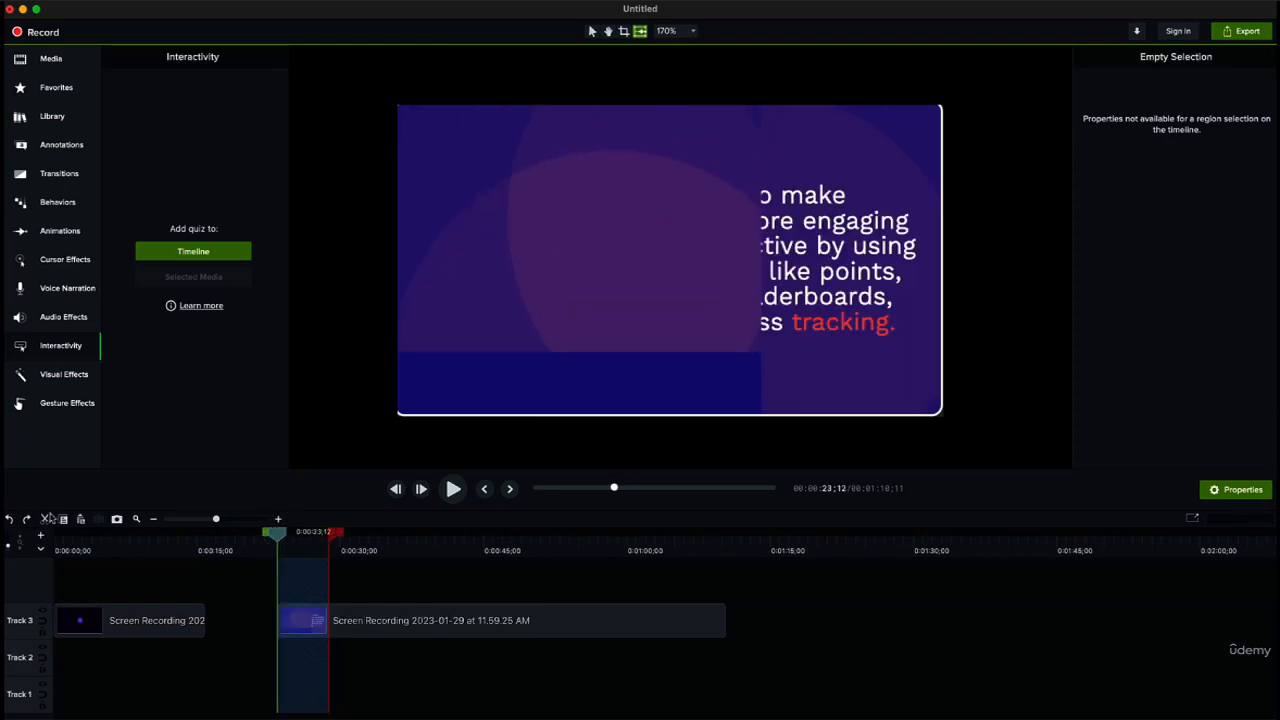
{"action": "left_click", "coordinate": [338, 580]}
{"action": "left_click_drag", "start_coordinate": [365, 627], "coordinate": [276, 630]}
{"action": "left_click_drag", "start_coordinate": [280, 533], "coordinate": [35, 479]}
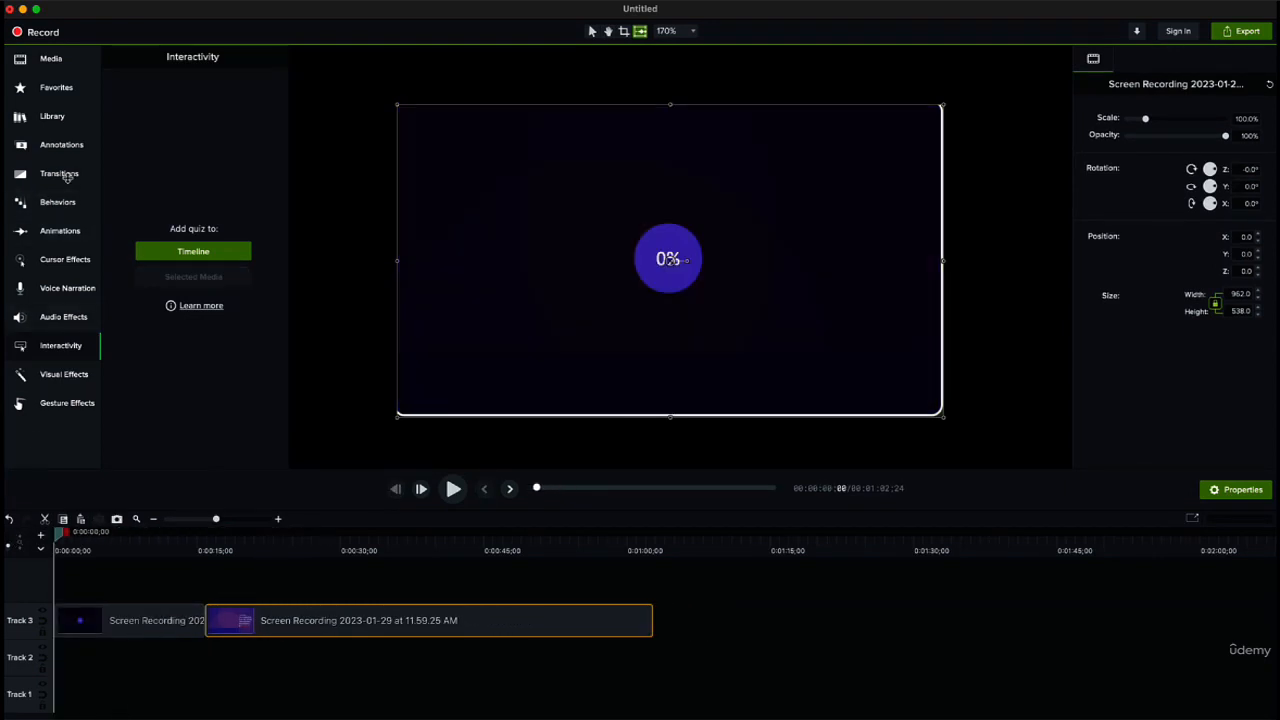
Step: Search the transitions for "fade" and add the Fade transition between the two sections on Track 3
{"action": "left_click", "coordinate": [62, 174]}
{"action": "left_click", "coordinate": [172, 619]}
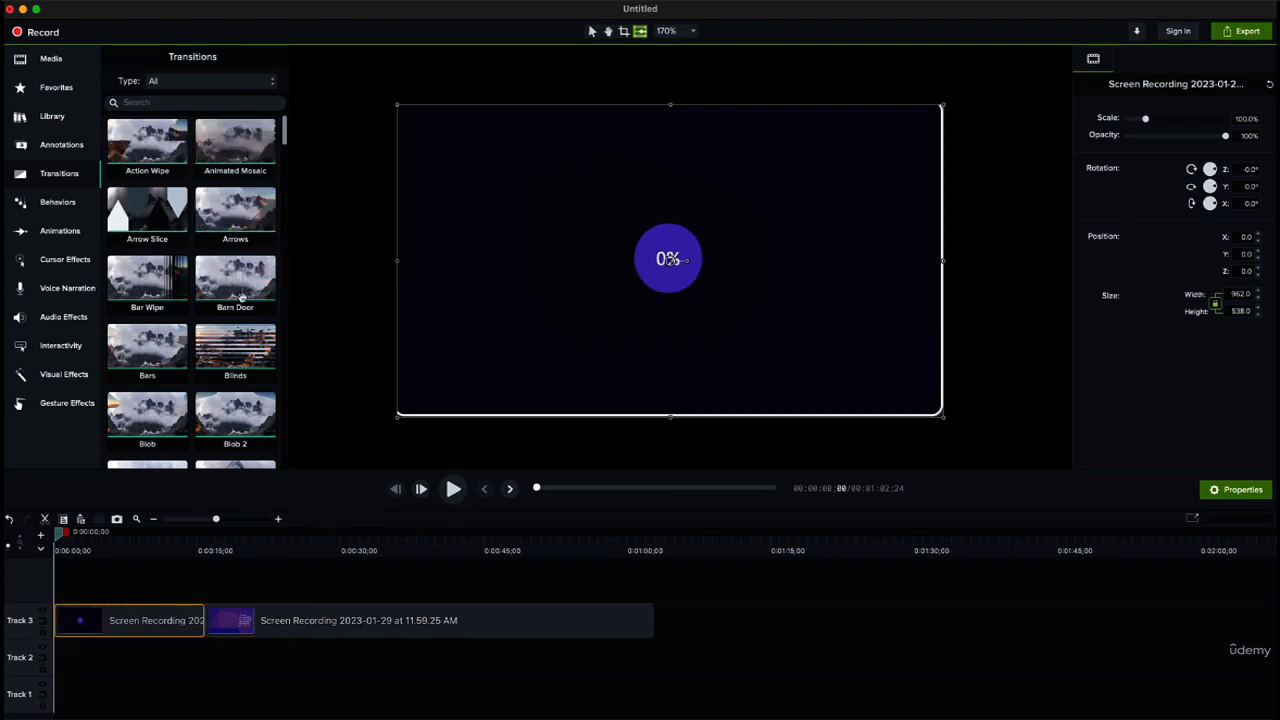
{"action": "scroll", "coordinate": [235, 285], "scroll_direction": "down", "scroll_amount": 2}
{"action": "left_click", "coordinate": [60, 88]}
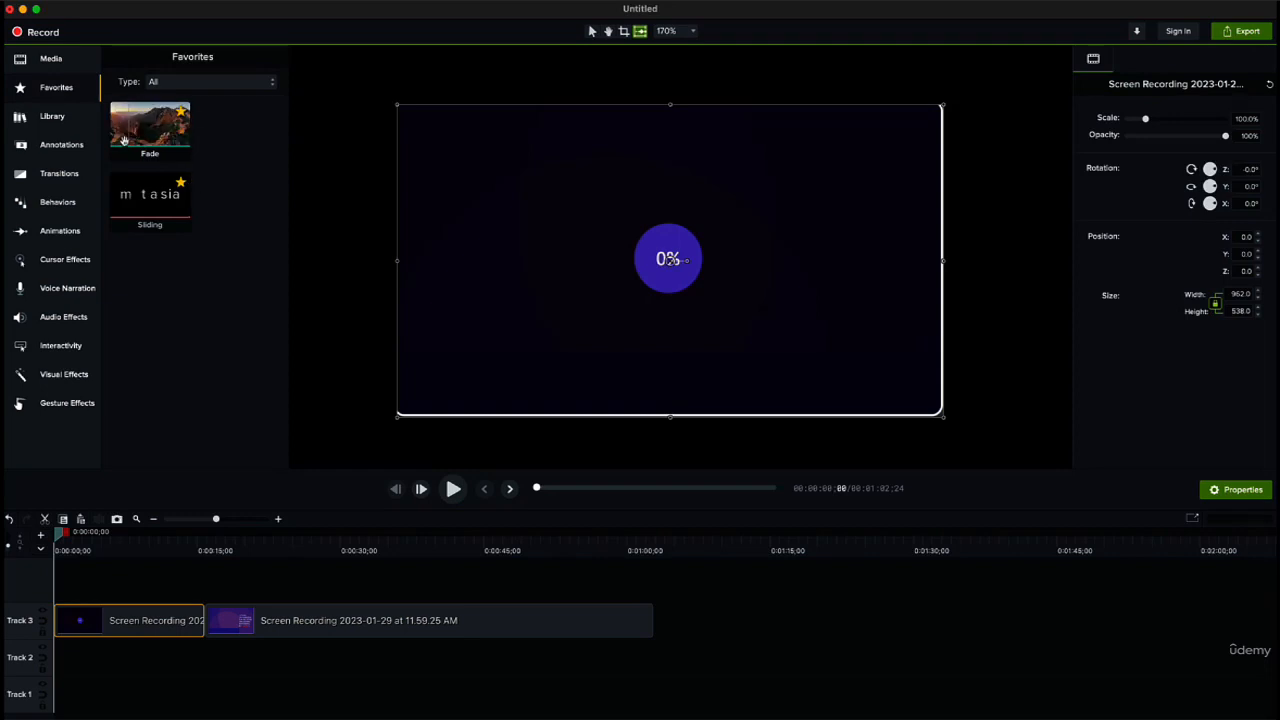
{"action": "left_click", "coordinate": [60, 174]}
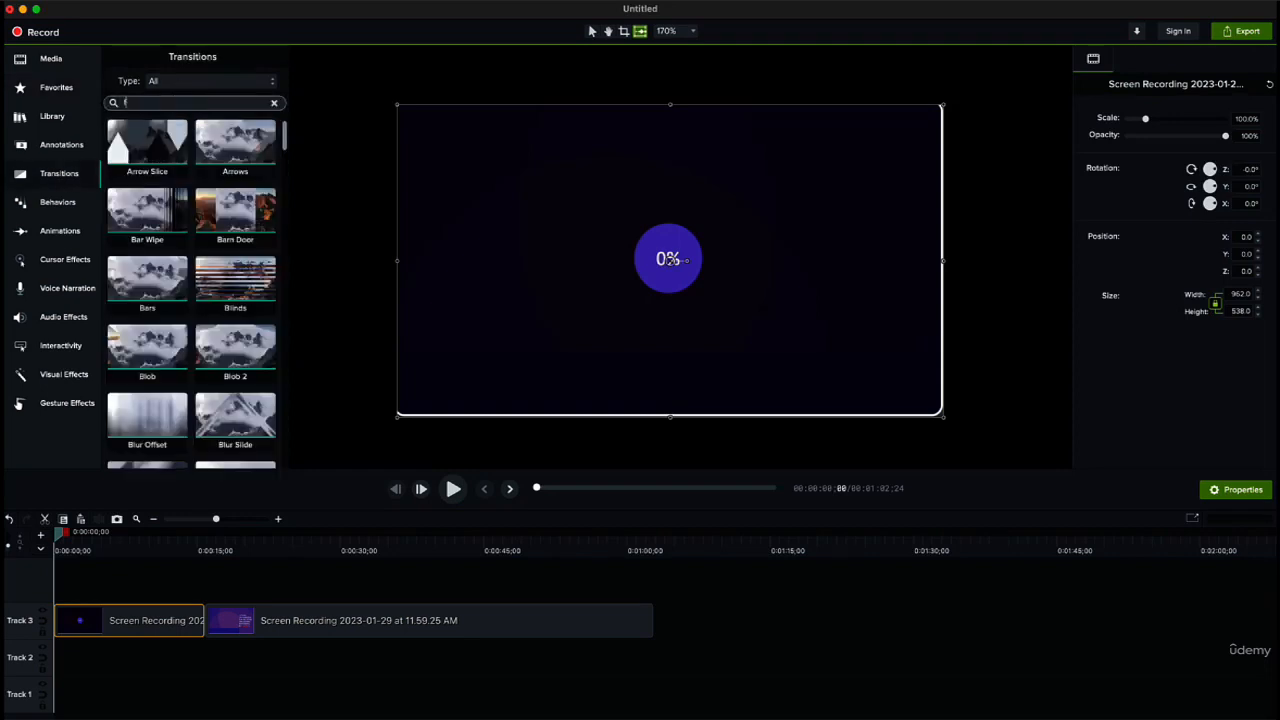
{"action": "type", "text": "fade"}
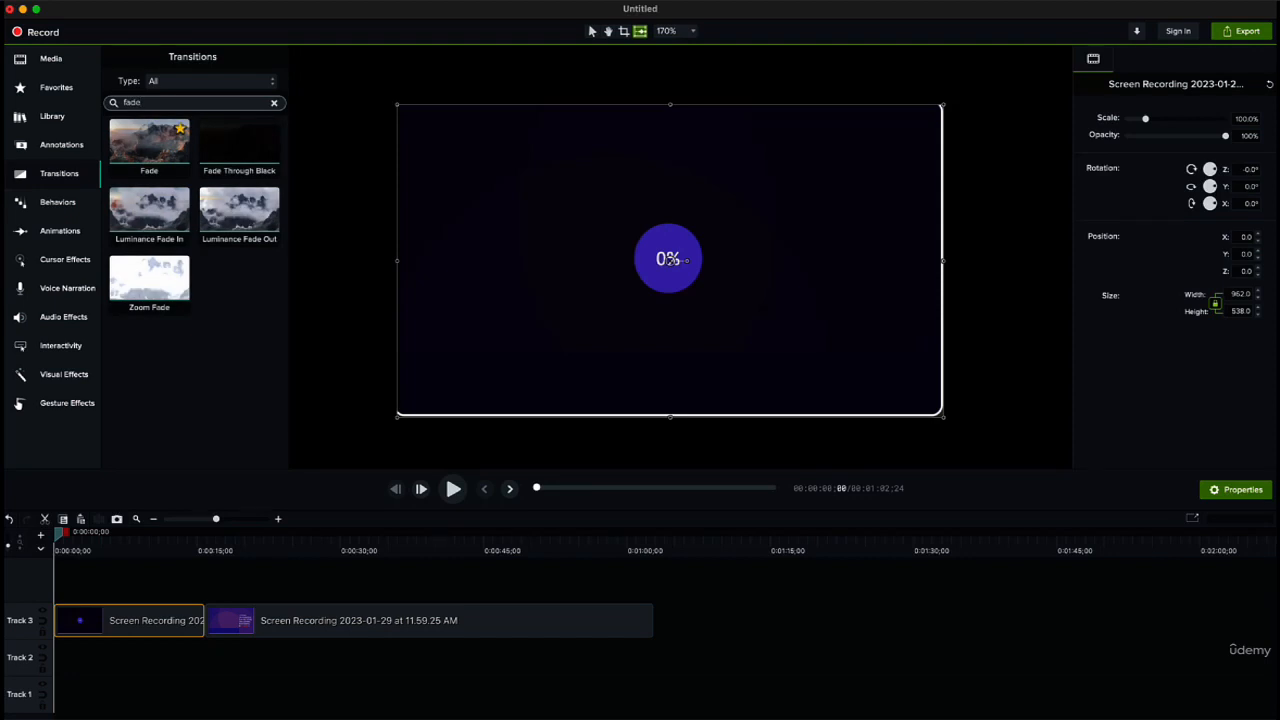
{"action": "mouse_move", "coordinate": [150, 140]}
{"action": "left_mouse_down"}
{"action": "mouse_move", "coordinate": [172, 470]}
{"action": "mouse_move", "coordinate": [200, 613]}
{"action": "left_mouse_up"}
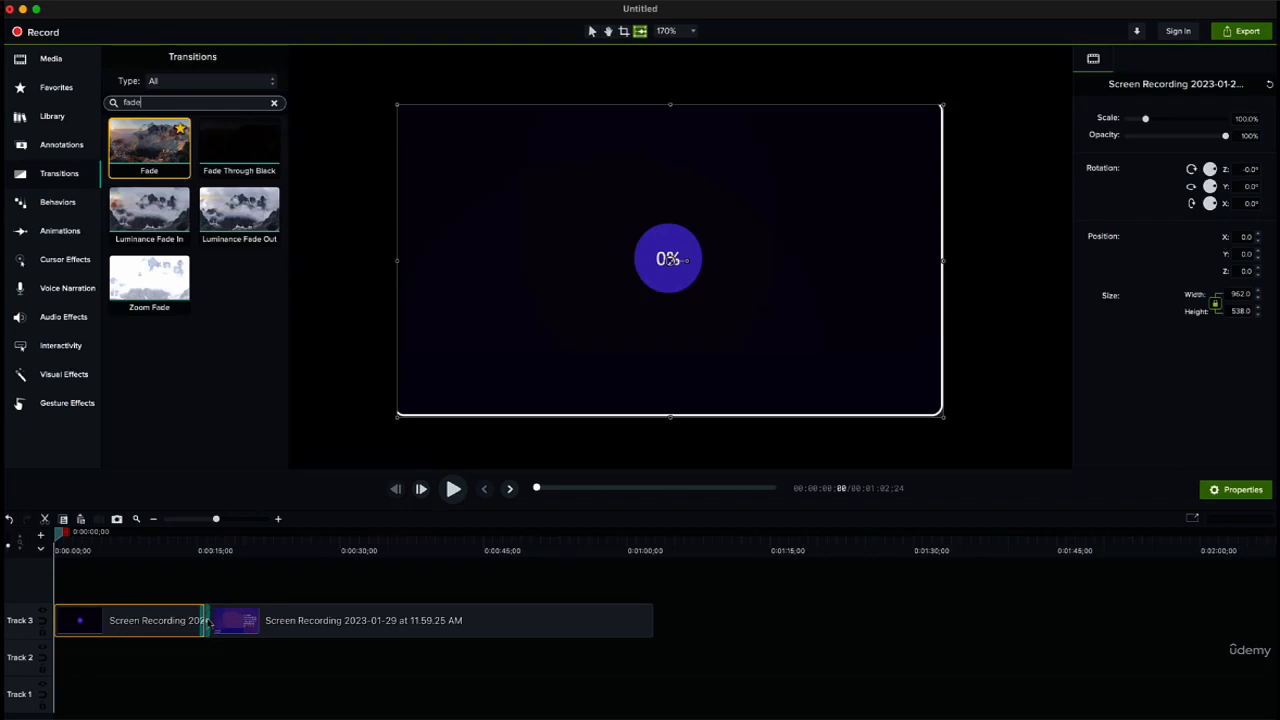
Step: View the Fade transition's properties and preview the recording around it, leaving the playhead at 0:00:15;00
{"action": "left_click", "coordinate": [208, 620]}
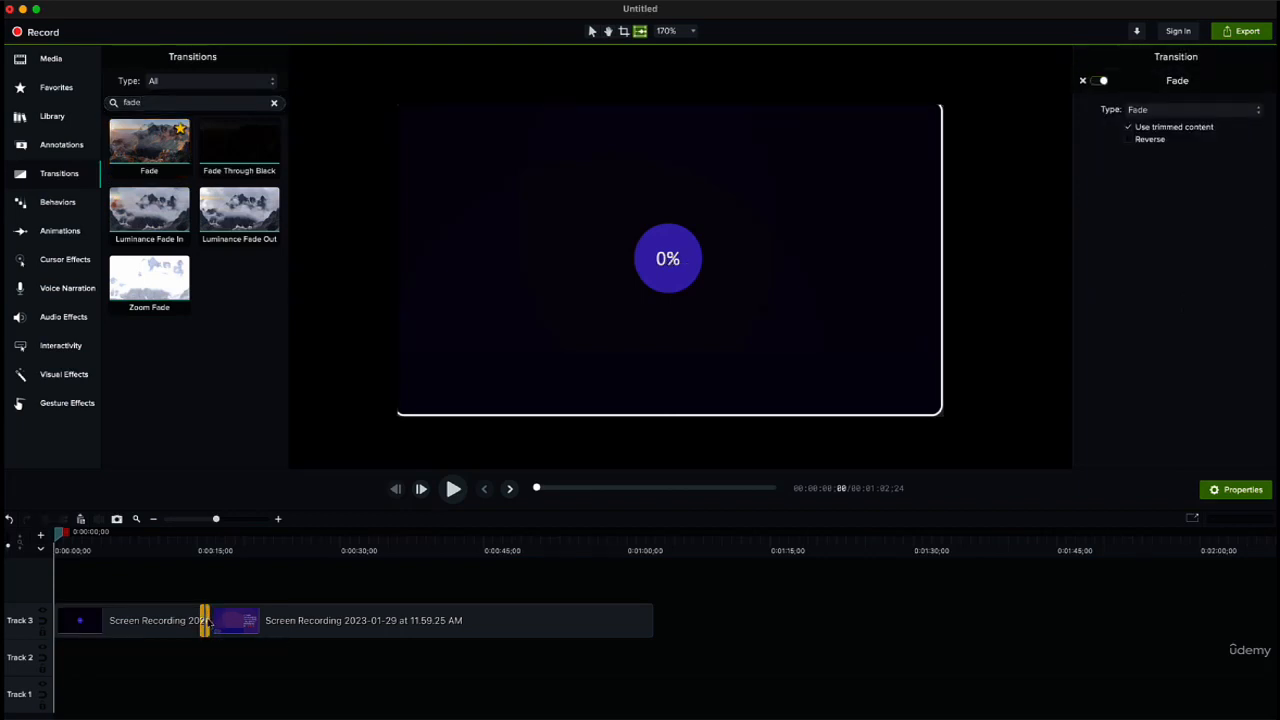
{"action": "left_click_drag", "start_coordinate": [63, 534], "coordinate": [197, 545]}
{"action": "left_click", "coordinate": [130, 548]}
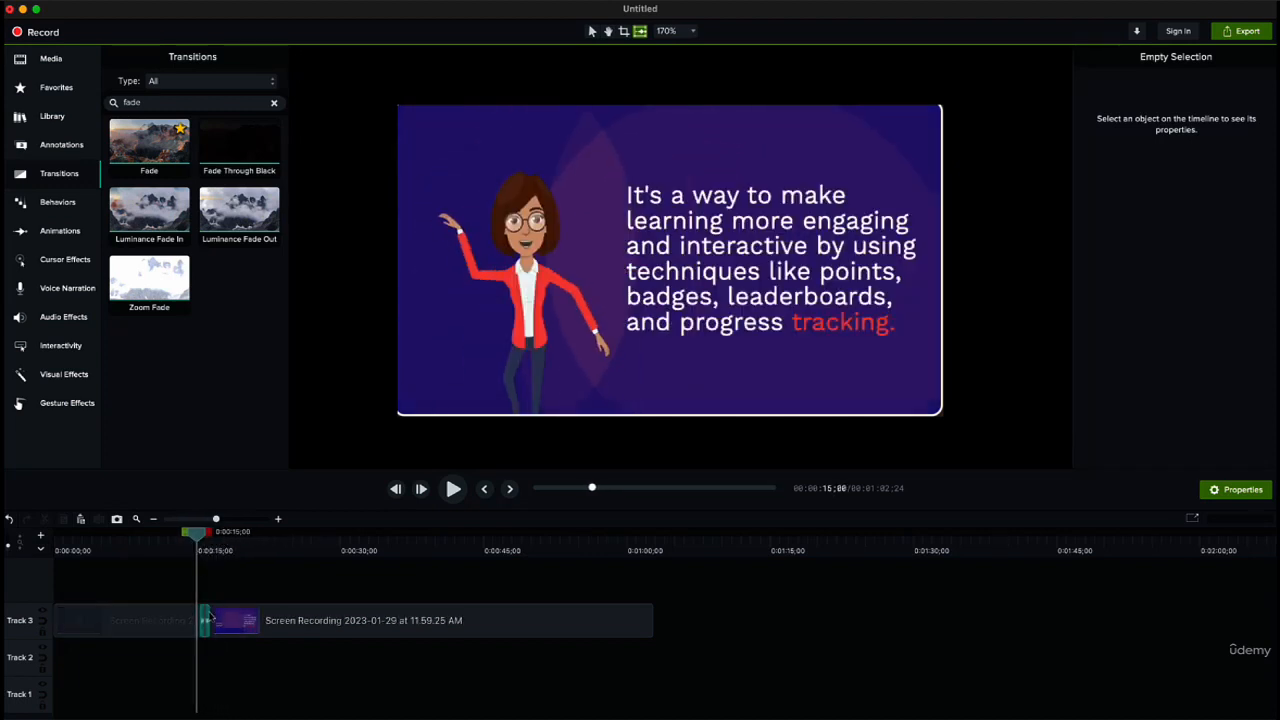
{"action": "left_click", "coordinate": [210, 619]}
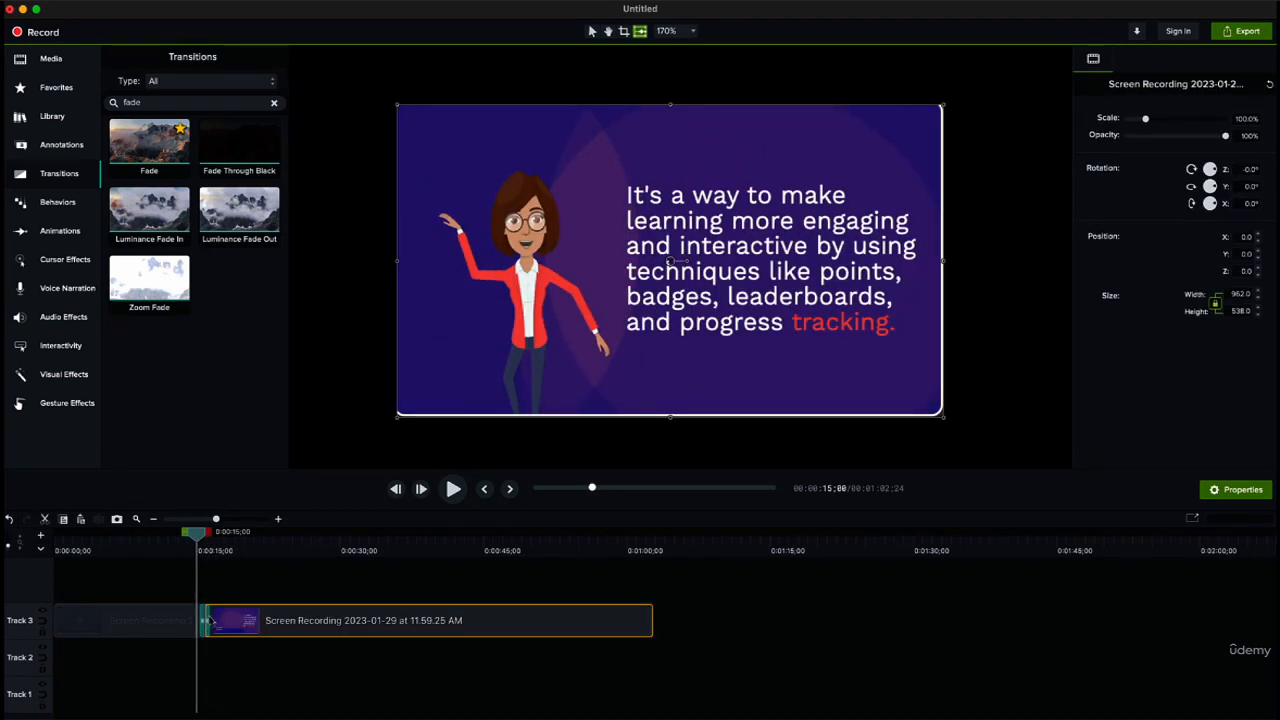
{"action": "left_click", "coordinate": [206, 621]}
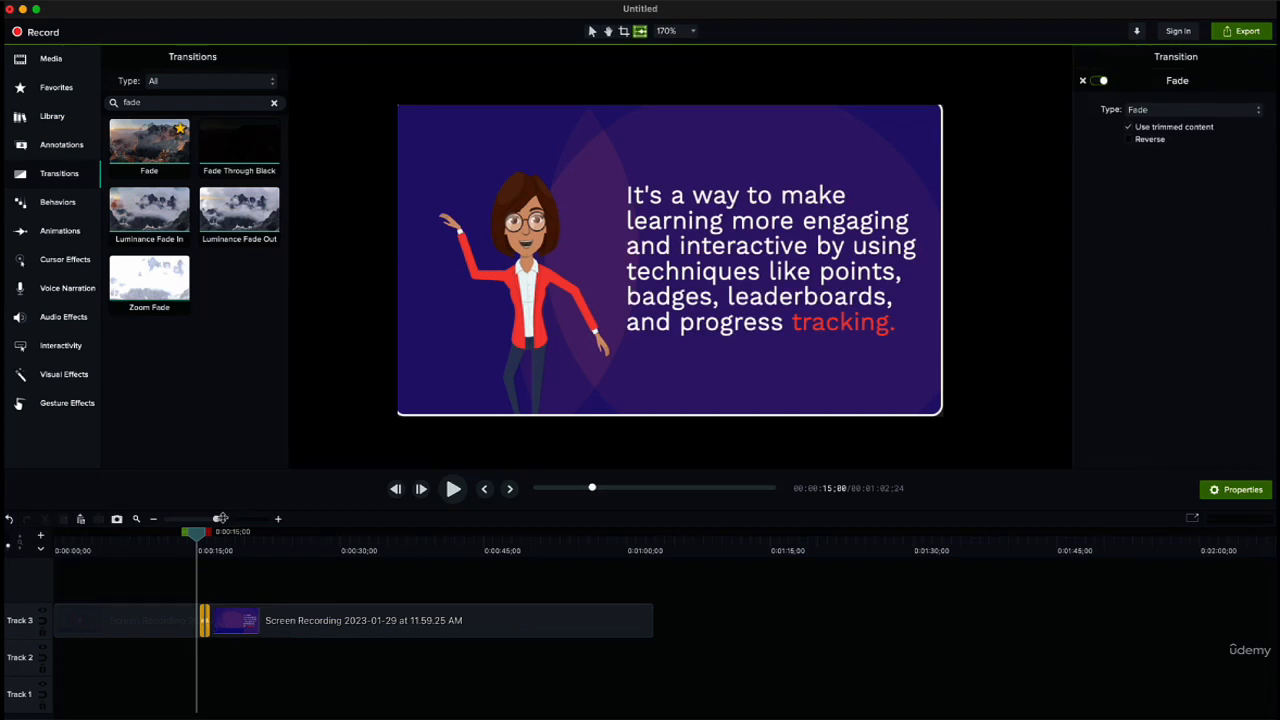
Step: Try longer and shorter durations for the Fade transition, and delete it
{"action": "left_click_drag", "start_coordinate": [217, 518], "coordinate": [261, 518]}
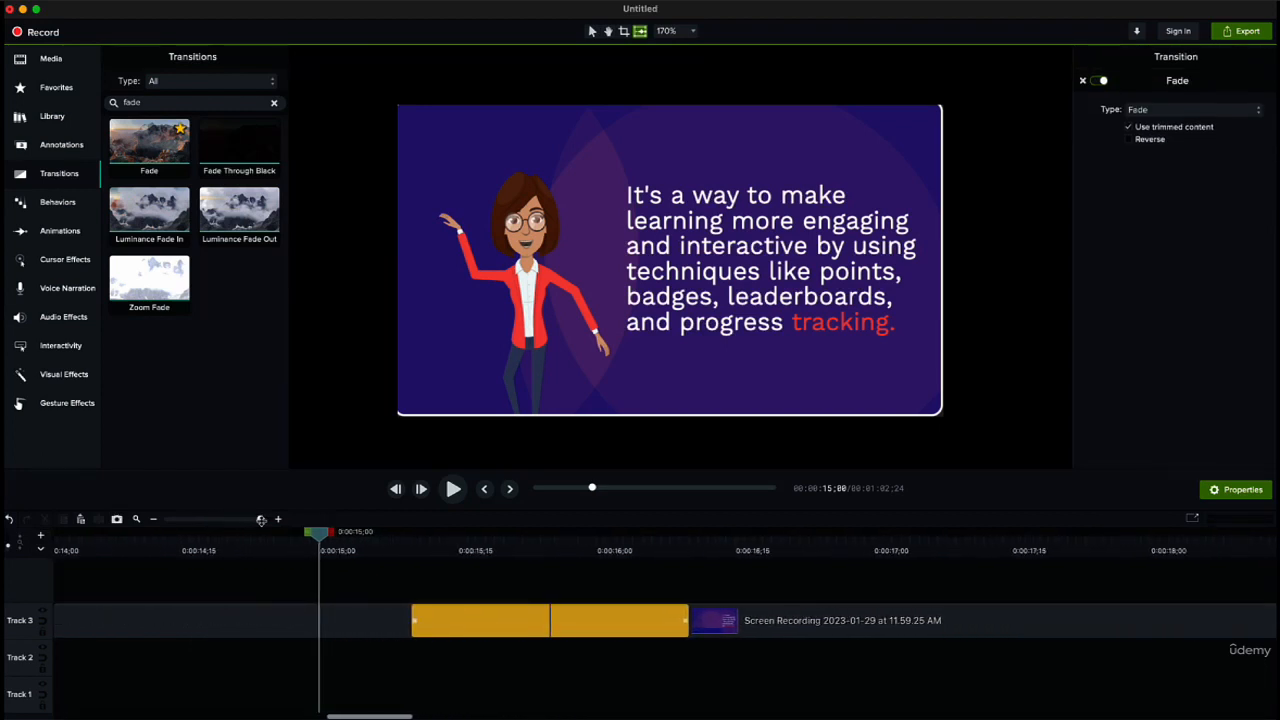
{"action": "left_click_drag", "start_coordinate": [414, 621], "coordinate": [196, 625]}
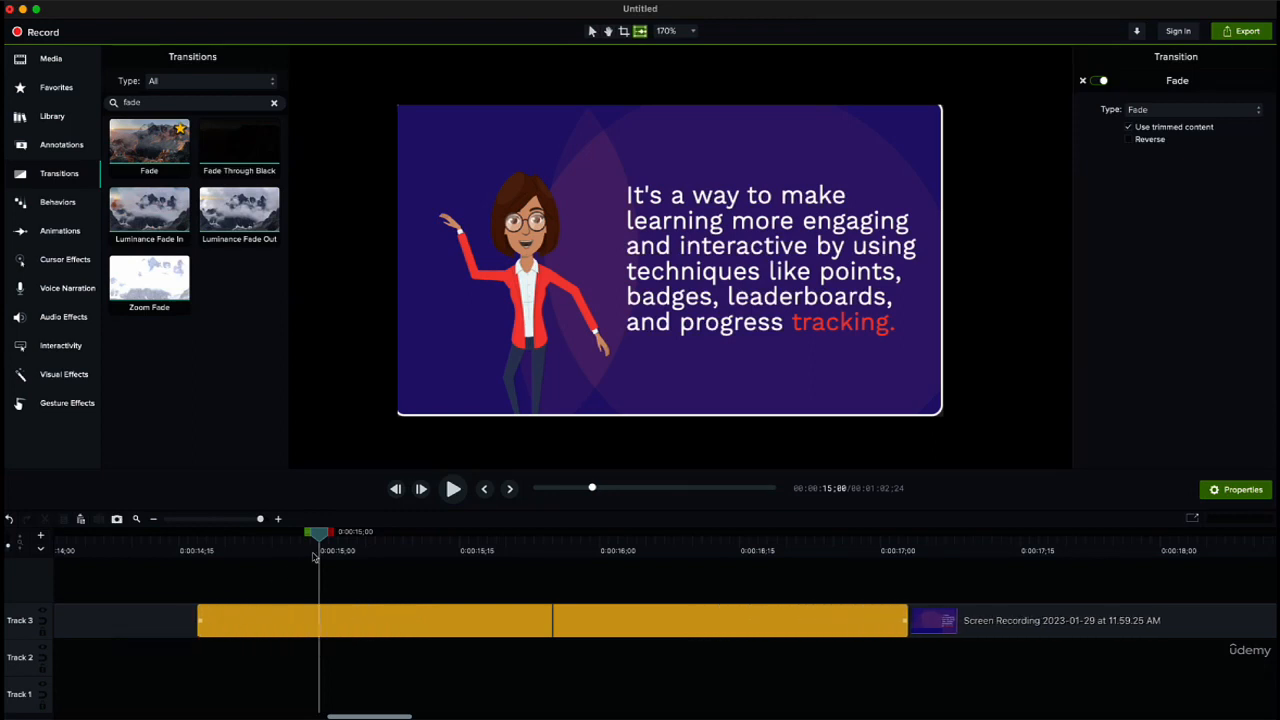
{"action": "left_click_drag", "start_coordinate": [320, 536], "coordinate": [579, 623]}
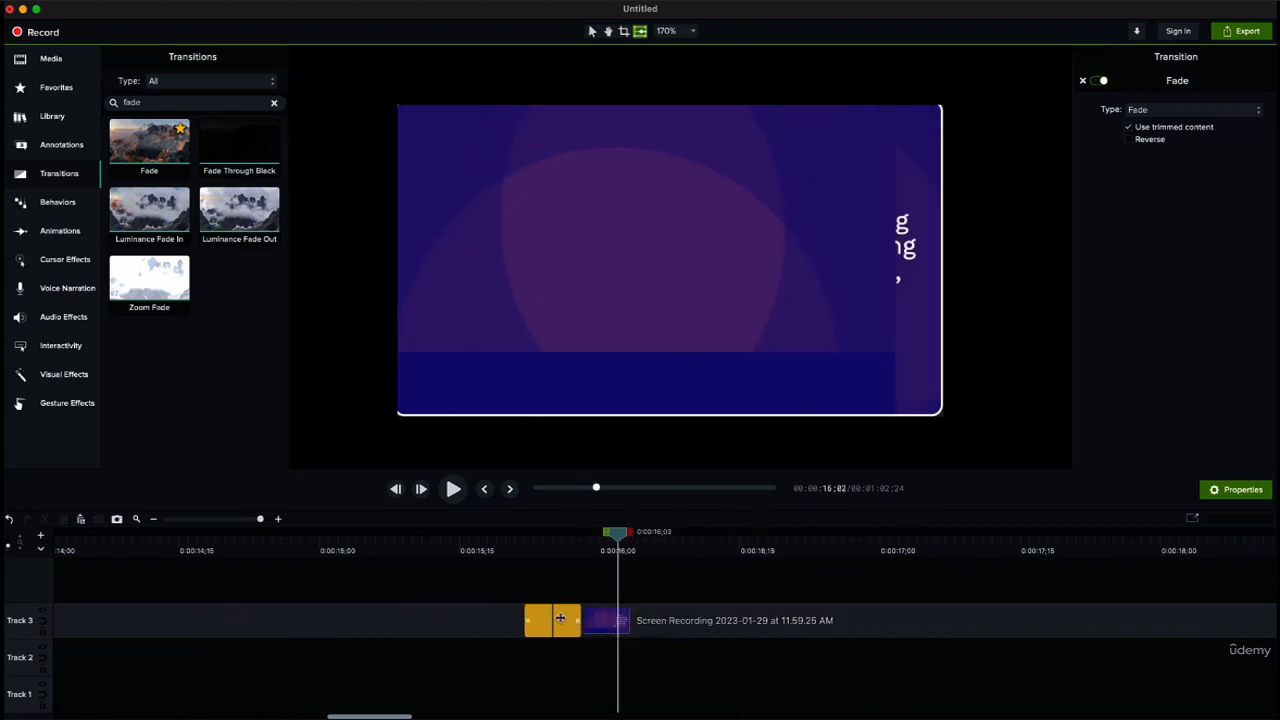
{"action": "key", "text": "Delete"}
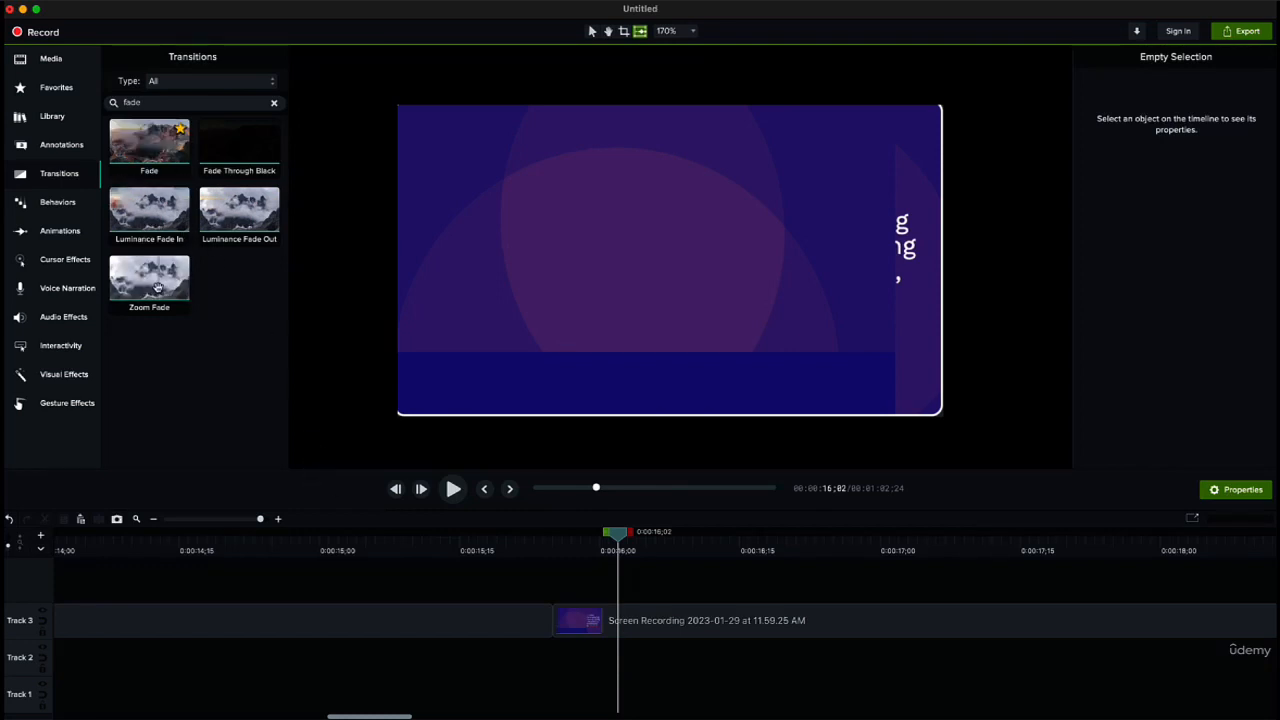
Step: Add an Arrow Slice transition between the two sections and shorten its duration to 0:00:00;08
{"action": "left_click", "coordinate": [271, 102]}
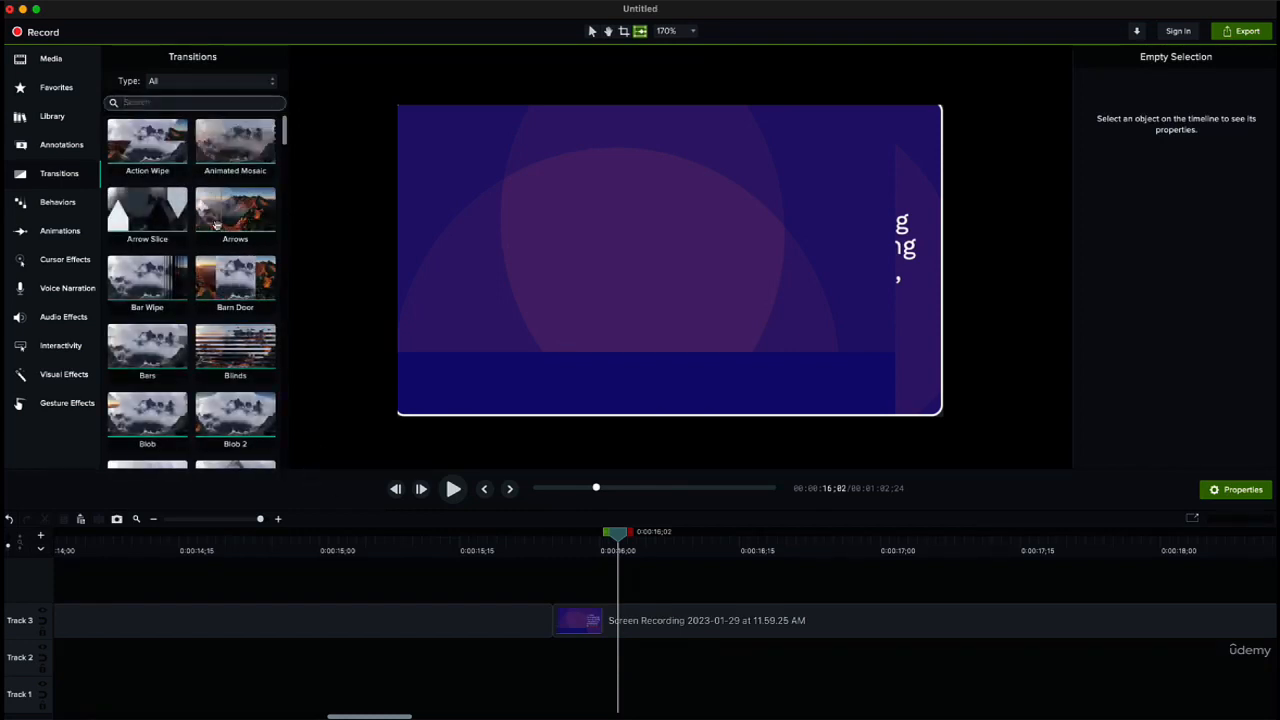
{"action": "left_click_drag", "start_coordinate": [127, 217], "coordinate": [464, 619]}
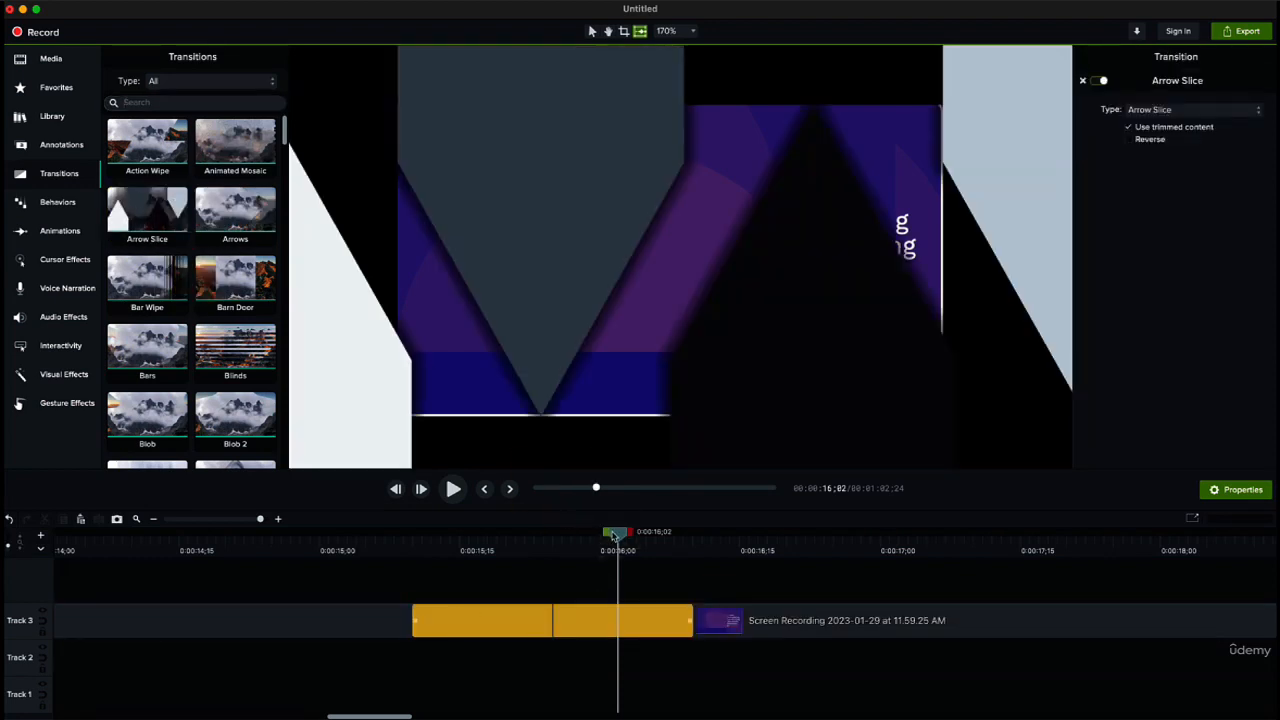
{"action": "left_click_drag", "start_coordinate": [613, 535], "coordinate": [516, 628]}
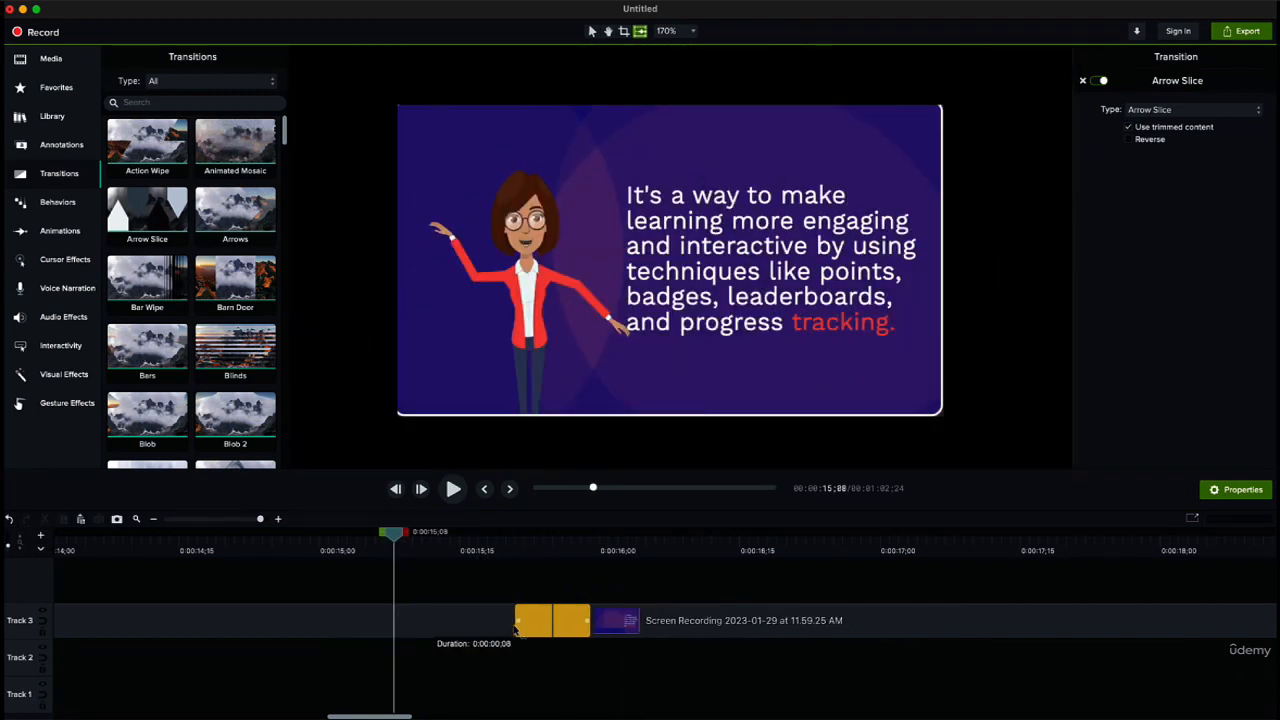
Step: Play back the Arrow Slice transition to preview it, and delete it from the timeline
{"action": "left_click_drag", "start_coordinate": [392, 538], "coordinate": [473, 535]}
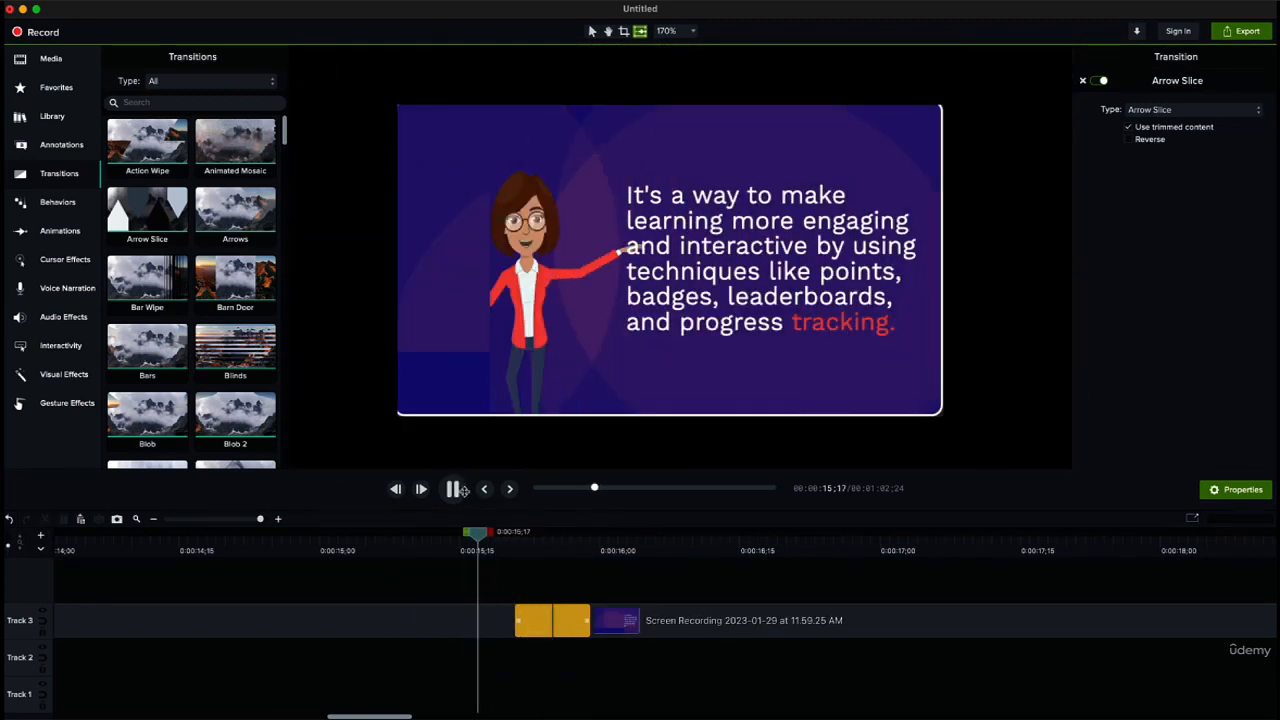
{"action": "left_click", "coordinate": [456, 489]}
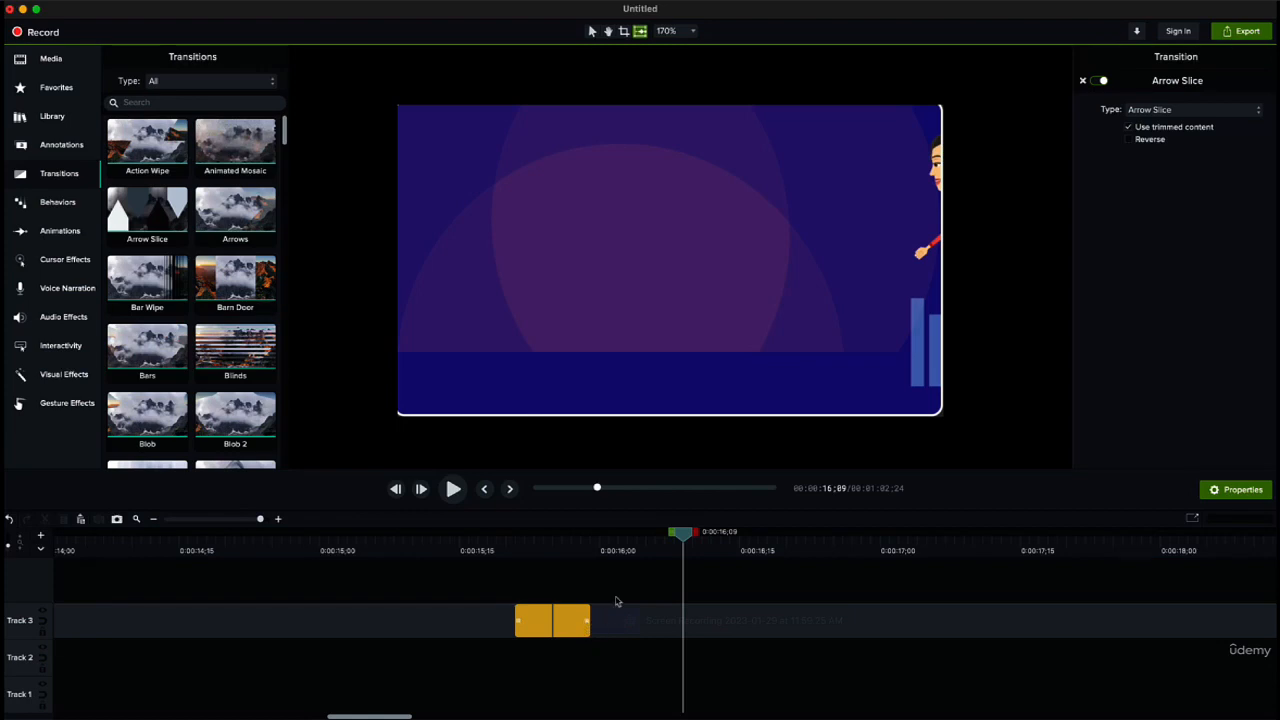
{"action": "mouse_move", "coordinate": [259, 518]}
{"action": "left_mouse_down"}
{"action": "mouse_move", "coordinate": [219, 519]}
{"action": "mouse_move", "coordinate": [238, 536]}
{"action": "mouse_move", "coordinate": [257, 518]}
{"action": "left_mouse_up"}
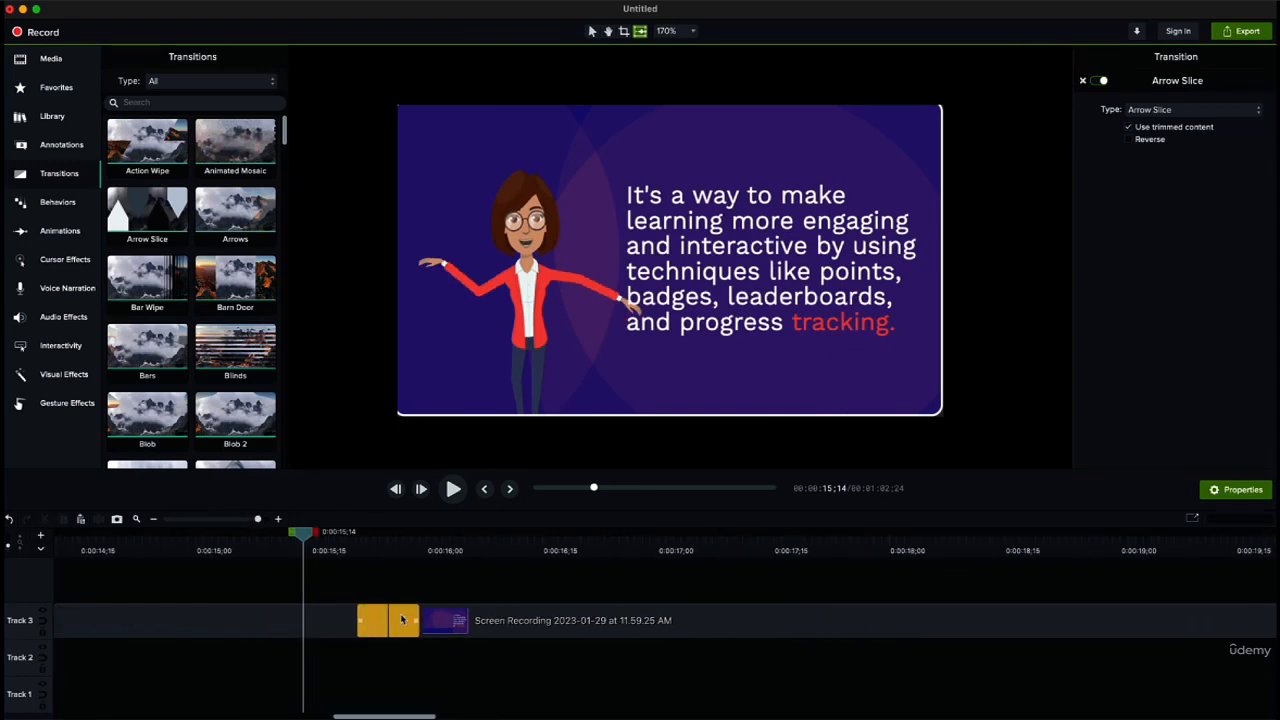
{"action": "key", "text": "Delete"}
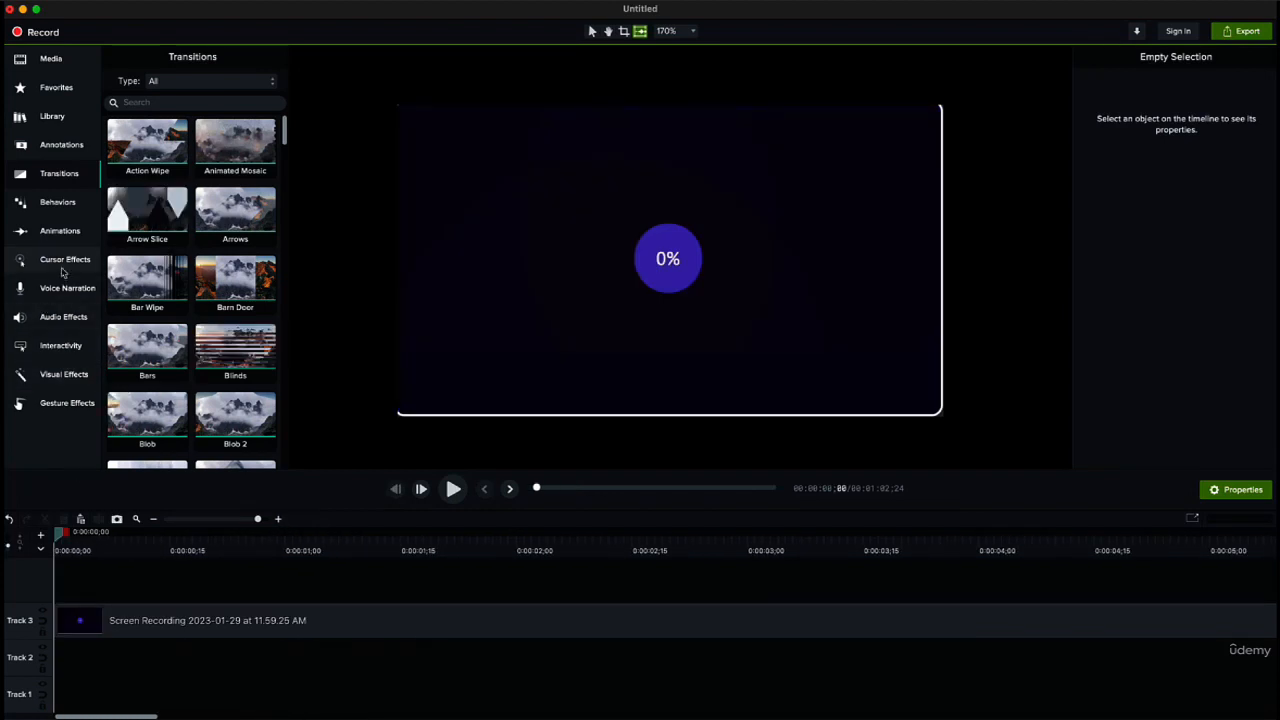
Step: Try the Scale behavior on the first section of the recording, and undo it
{"action": "left_click", "coordinate": [62, 204]}
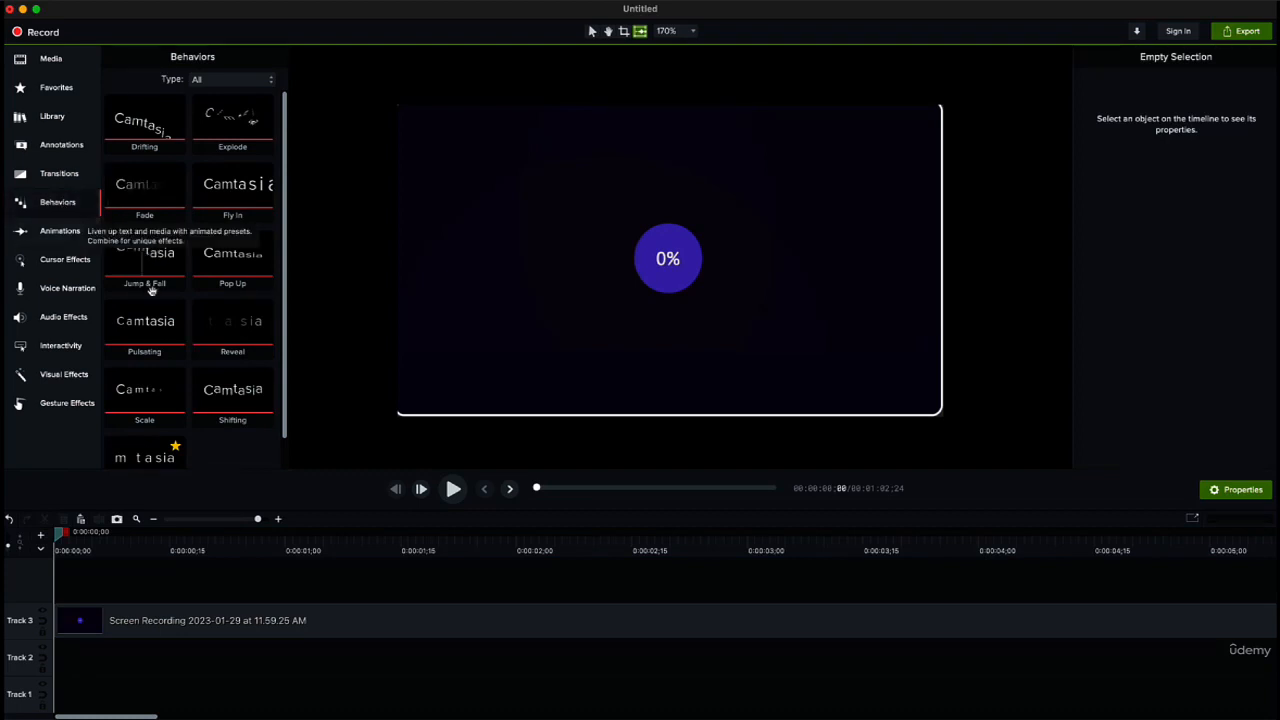
{"action": "scroll", "coordinate": [255, 330], "scroll_direction": "down", "scroll_amount": 2}
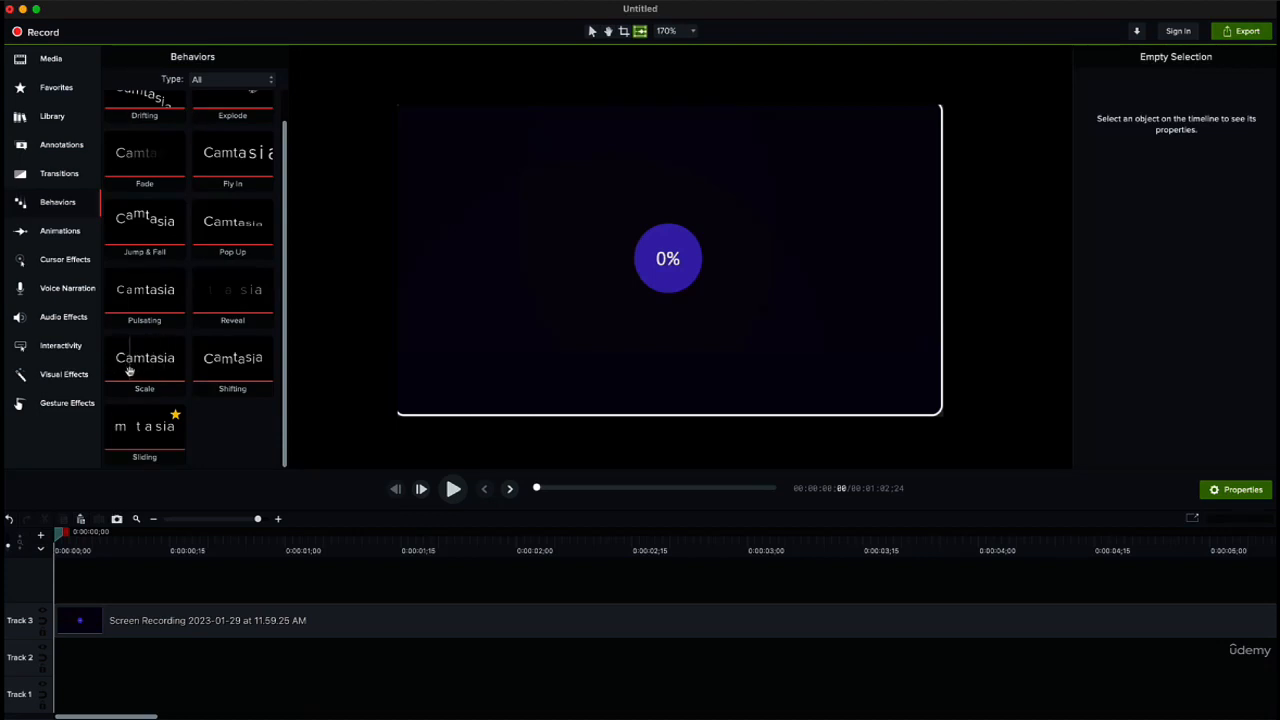
{"action": "left_click_drag", "start_coordinate": [129, 371], "coordinate": [146, 626]}
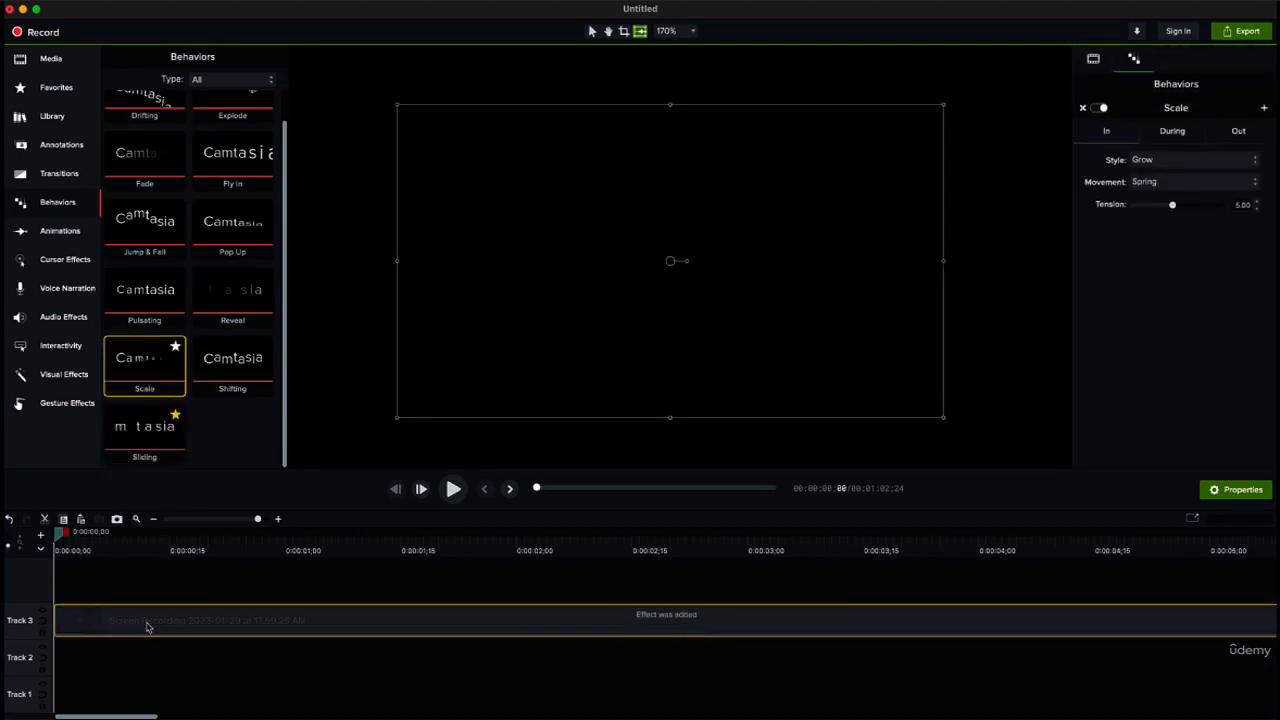
{"action": "left_click", "coordinate": [492, 628]}
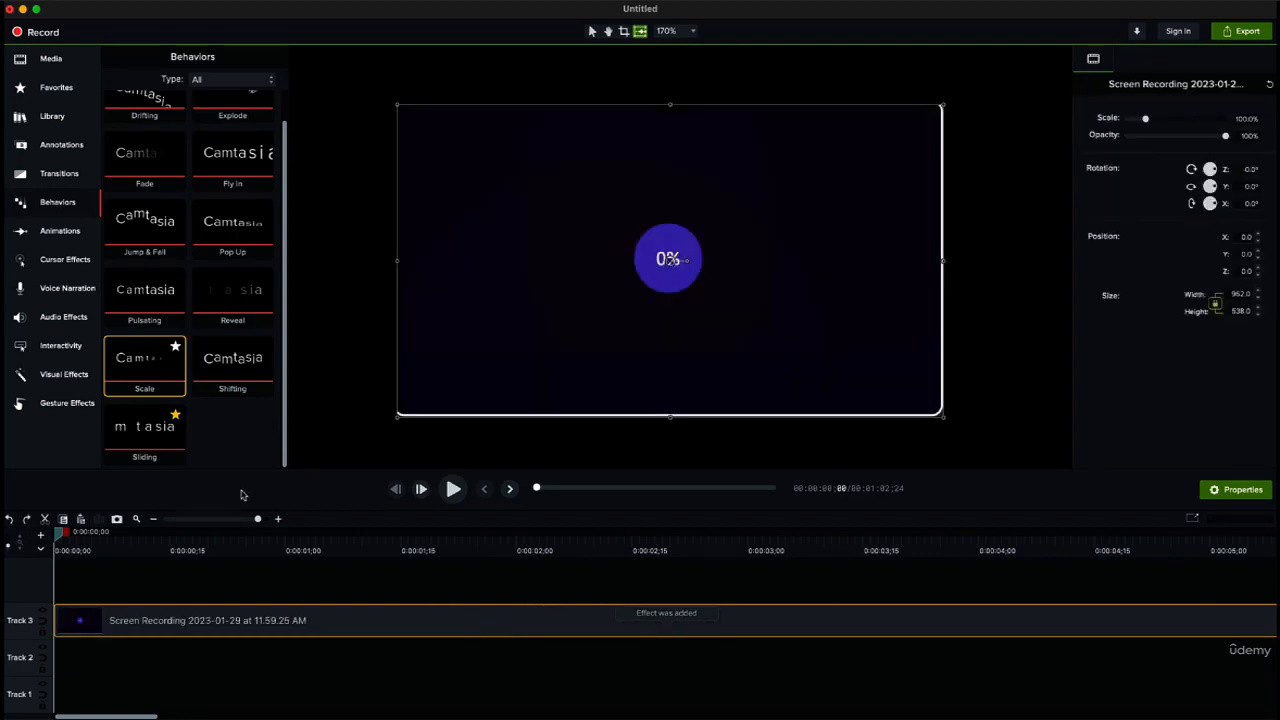
Step: Look through the available visual effects, from Border and Color Adjustment to Interactive Hotspot and Clip Speed
{"action": "left_click", "coordinate": [64, 374]}
{"action": "scroll", "coordinate": [215, 316], "scroll_direction": "down", "scroll_amount": 2}
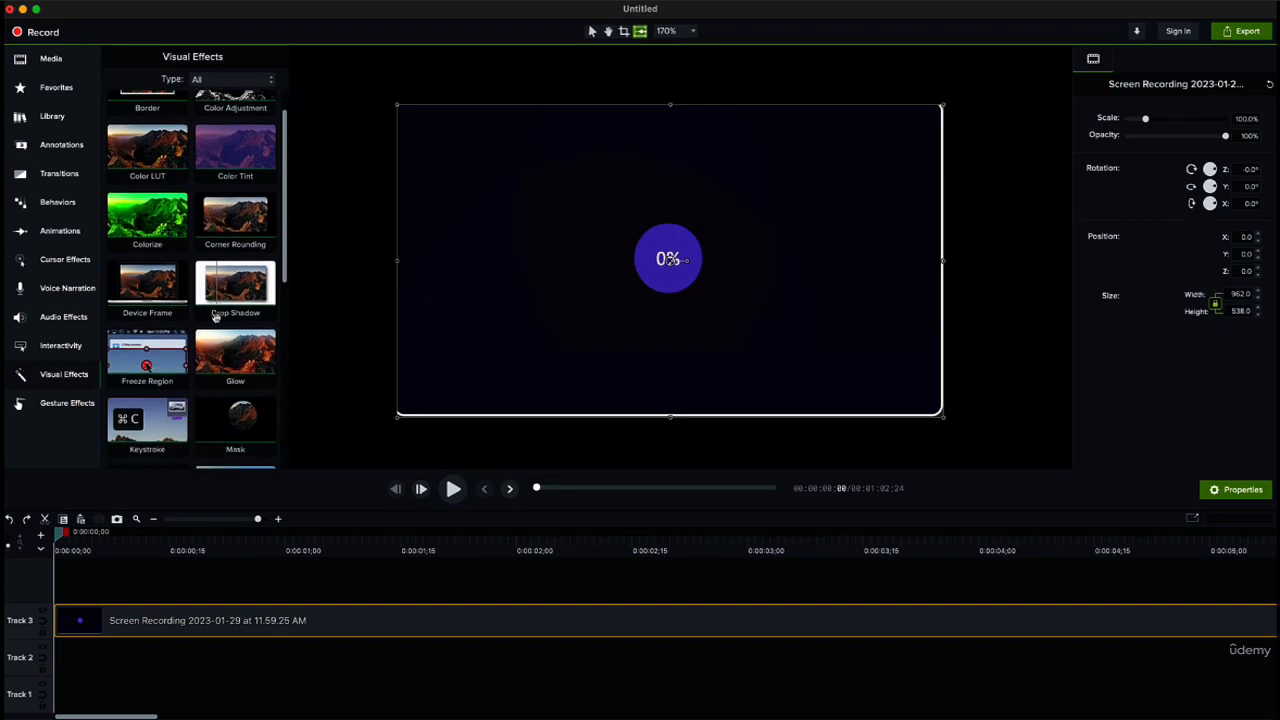
{"action": "scroll", "coordinate": [215, 316], "scroll_direction": "down", "scroll_amount": 10}
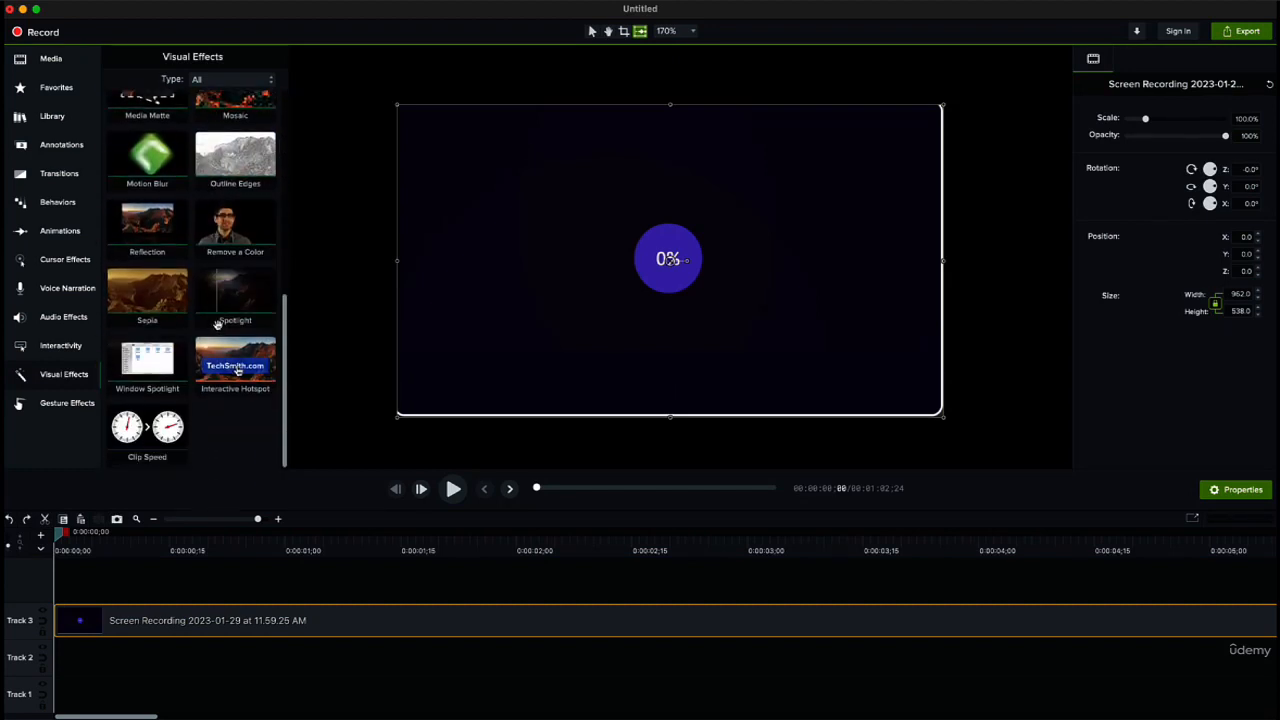
{"action": "scroll", "coordinate": [219, 300], "scroll_direction": "up", "scroll_amount": 12}
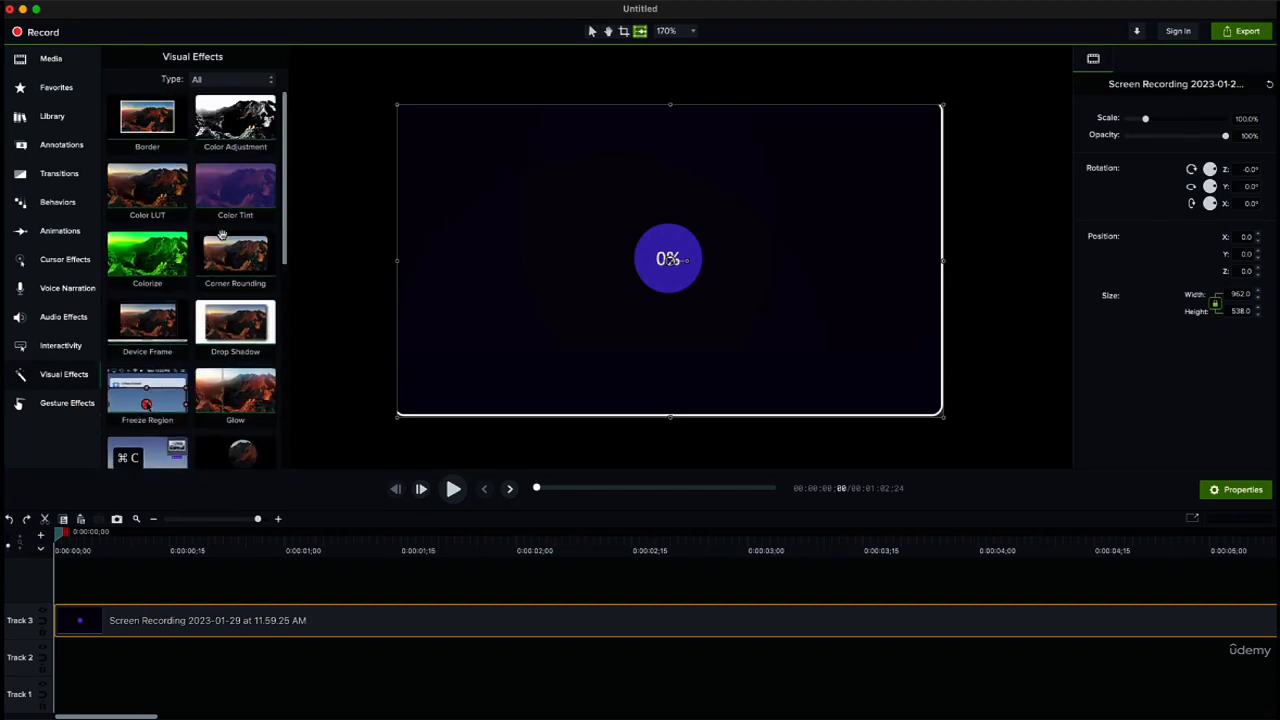
{"action": "scroll", "coordinate": [233, 246], "scroll_direction": "down", "scroll_amount": 6}
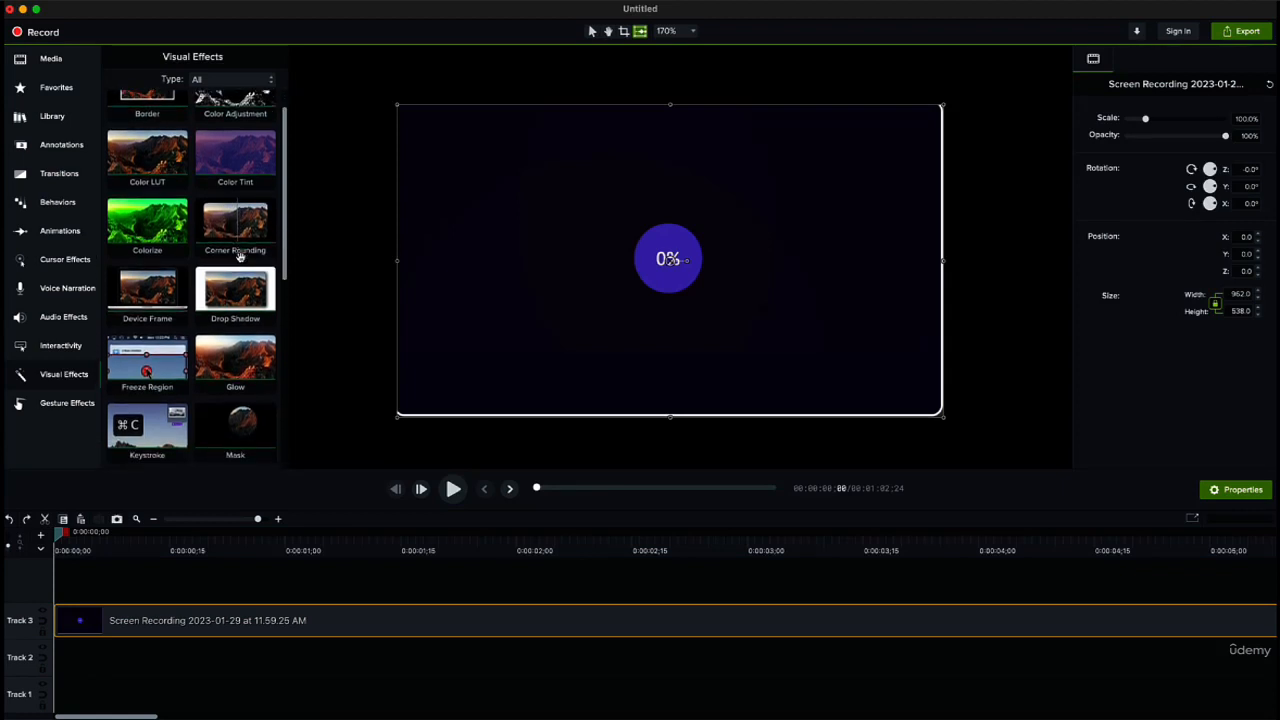
{"action": "scroll", "coordinate": [241, 264], "scroll_direction": "down", "scroll_amount": 5}
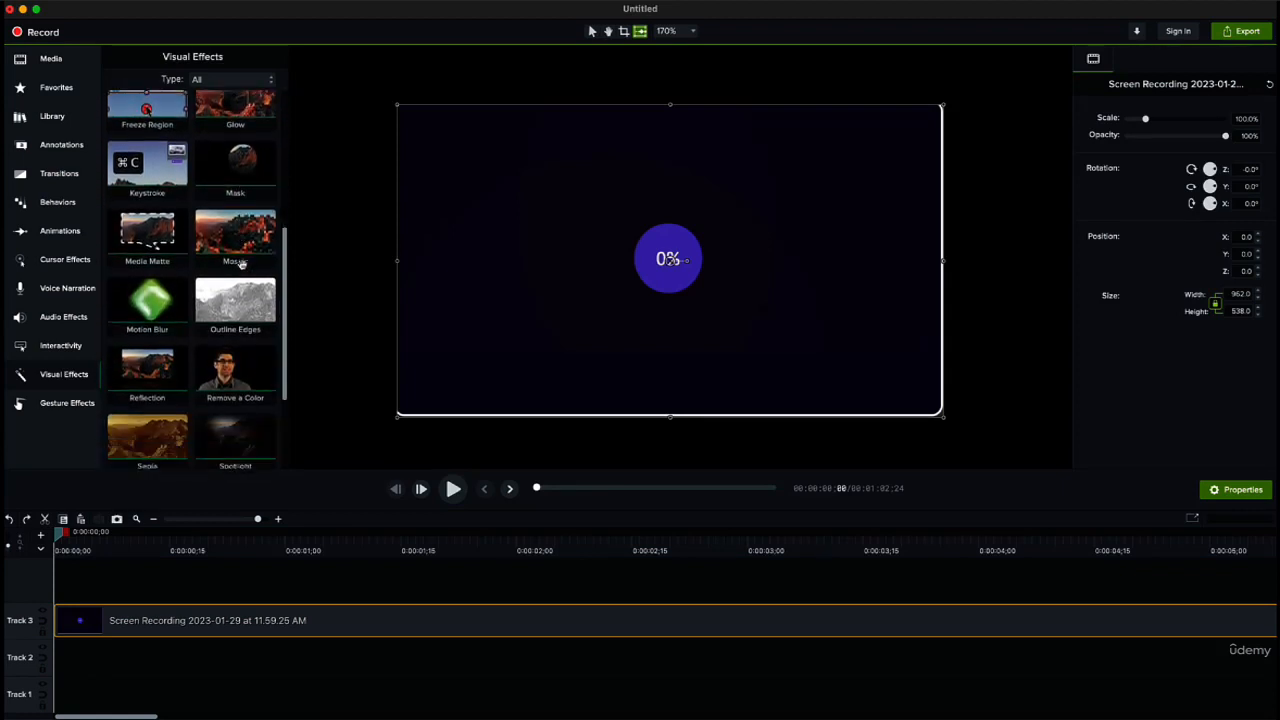
{"action": "scroll", "coordinate": [243, 267], "scroll_direction": "down", "scroll_amount": 3}
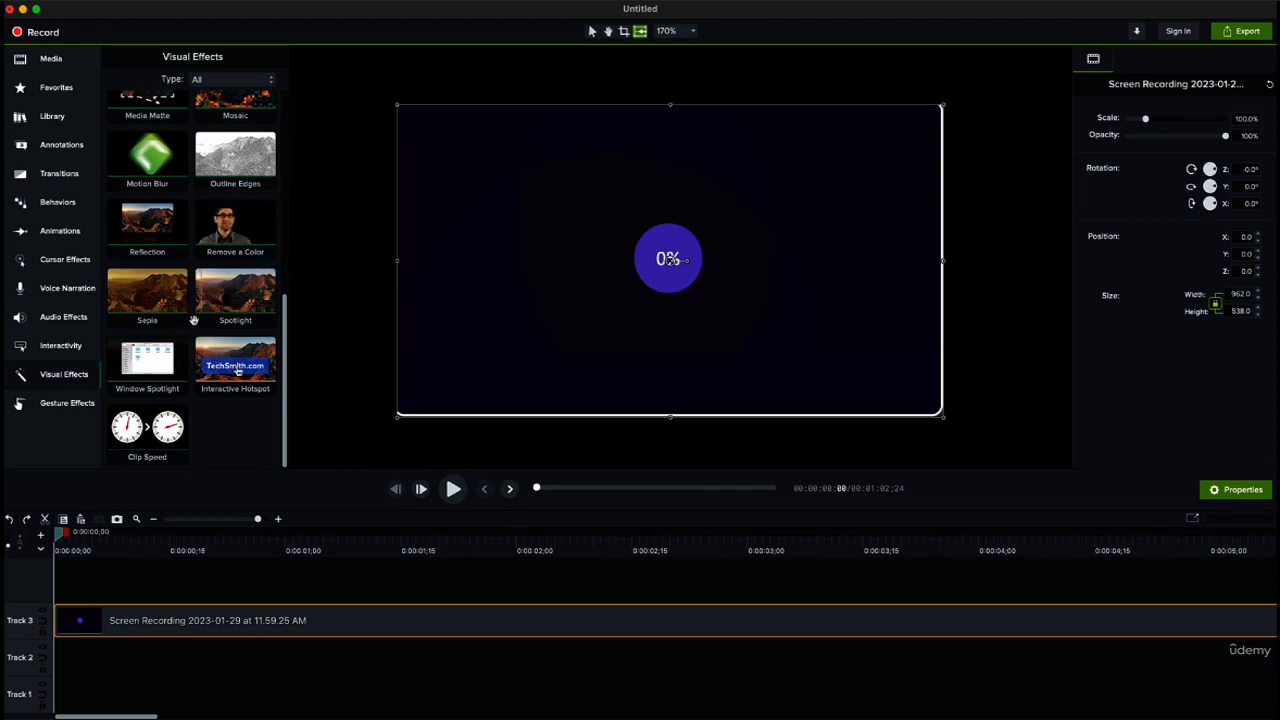
{"action": "scroll", "coordinate": [177, 350], "scroll_direction": "up", "scroll_amount": 15}
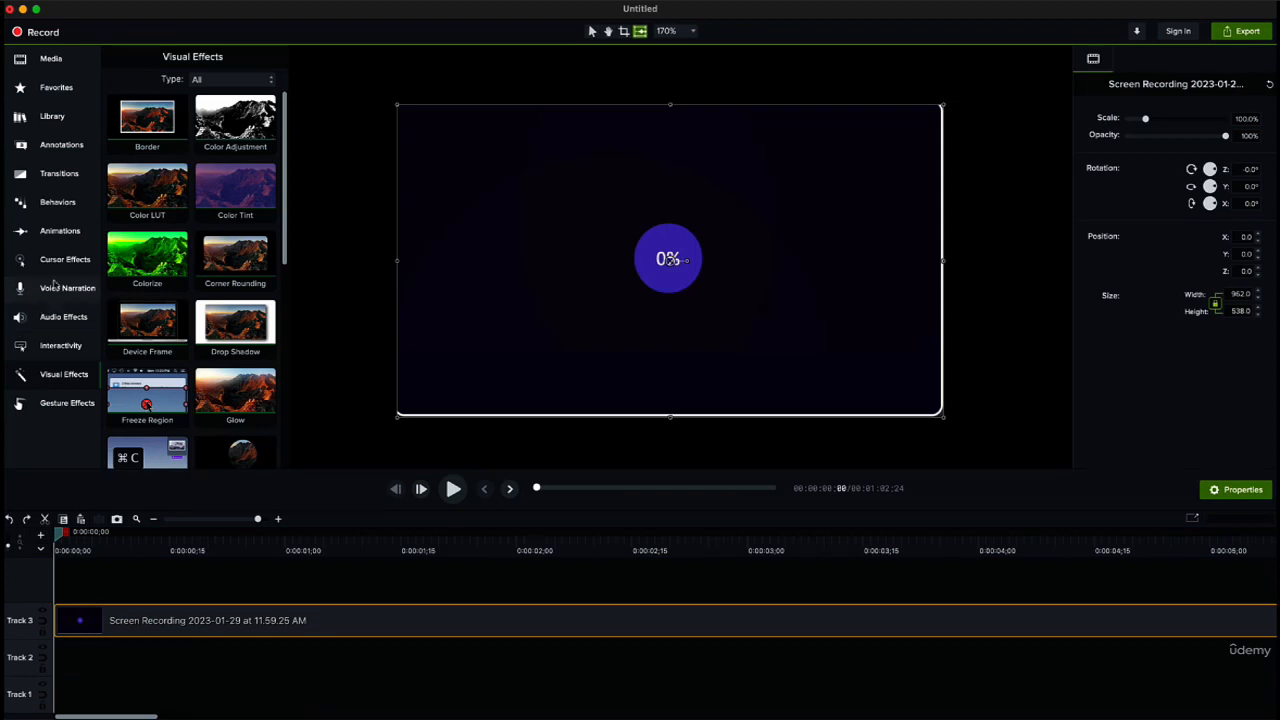
Step: Add a Scale Up animation to the beginning of the recording on Track 3, ending at 0:00:01;00
{"action": "left_click", "coordinate": [62, 233]}
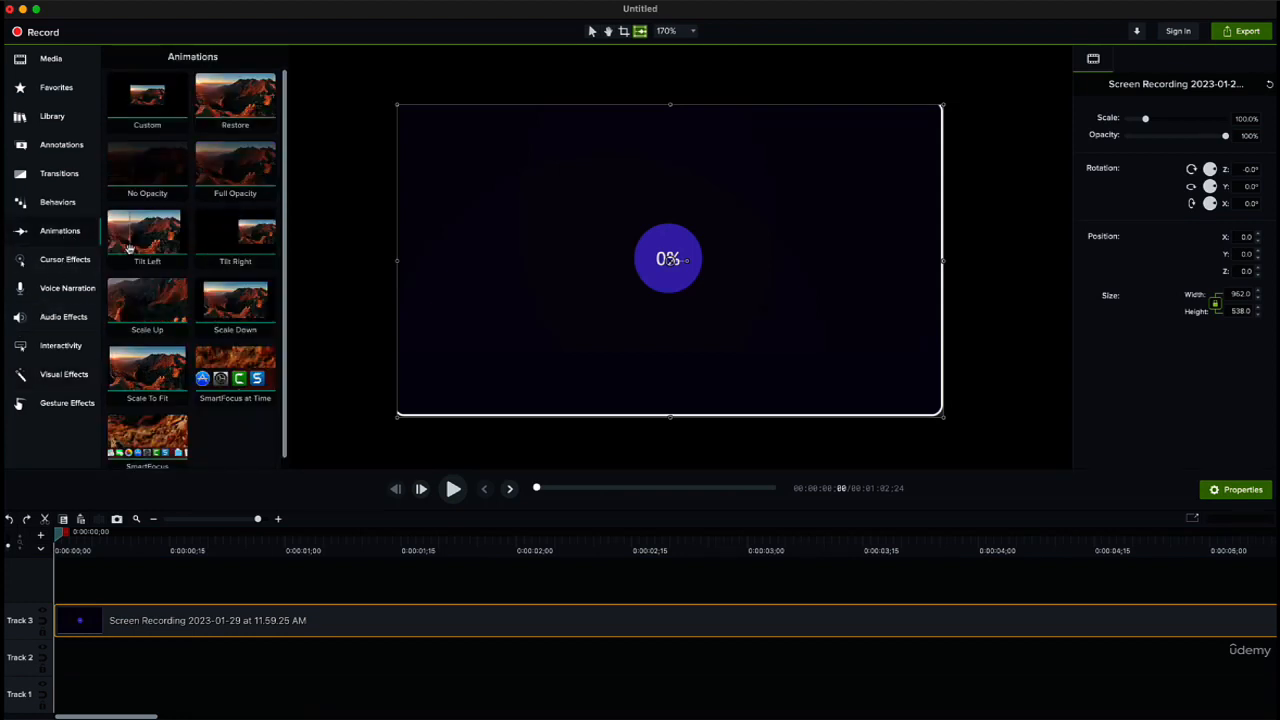
{"action": "left_click", "coordinate": [348, 308]}
{"action": "left_click_drag", "start_coordinate": [141, 306], "coordinate": [204, 622]}
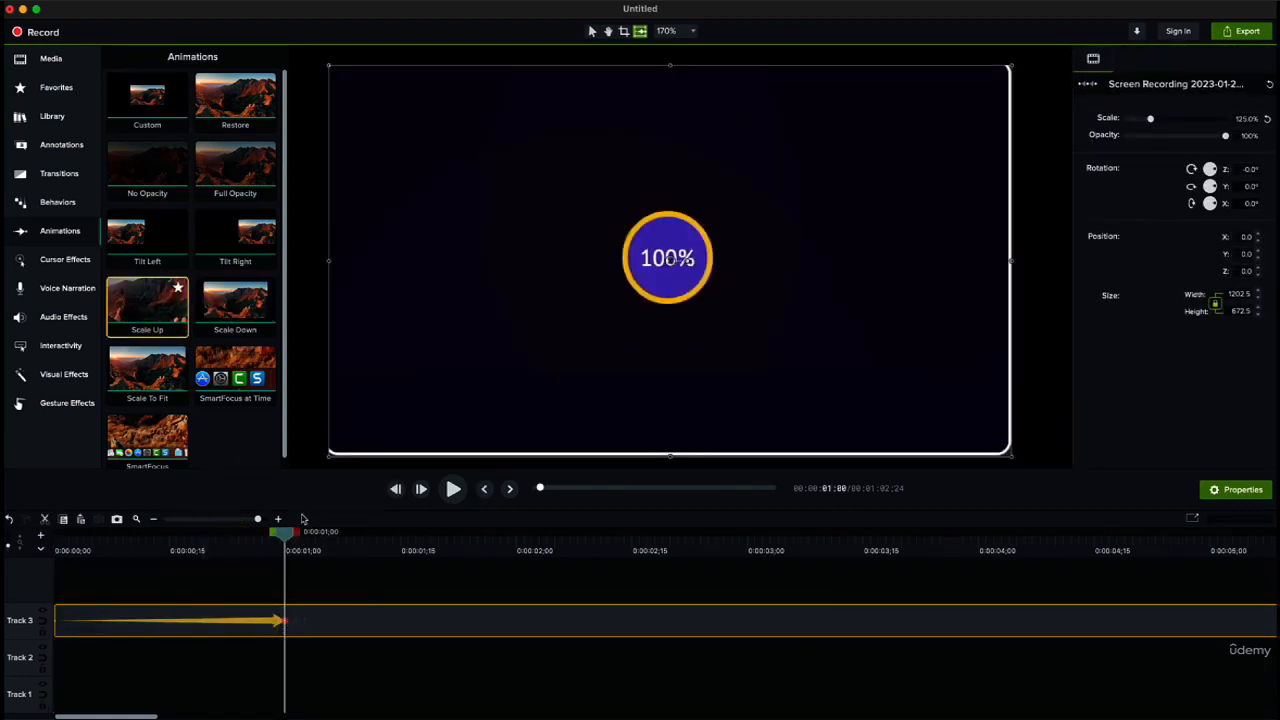
{"action": "left_click_drag", "start_coordinate": [290, 534], "coordinate": [282, 591]}
{"action": "mouse_move", "coordinate": [288, 538]}
{"action": "left_mouse_down"}
{"action": "mouse_move", "coordinate": [303, 541]}
{"action": "mouse_move", "coordinate": [293, 544]}
{"action": "left_mouse_up"}
{"action": "left_click_drag", "start_coordinate": [289, 544], "coordinate": [292, 551]}
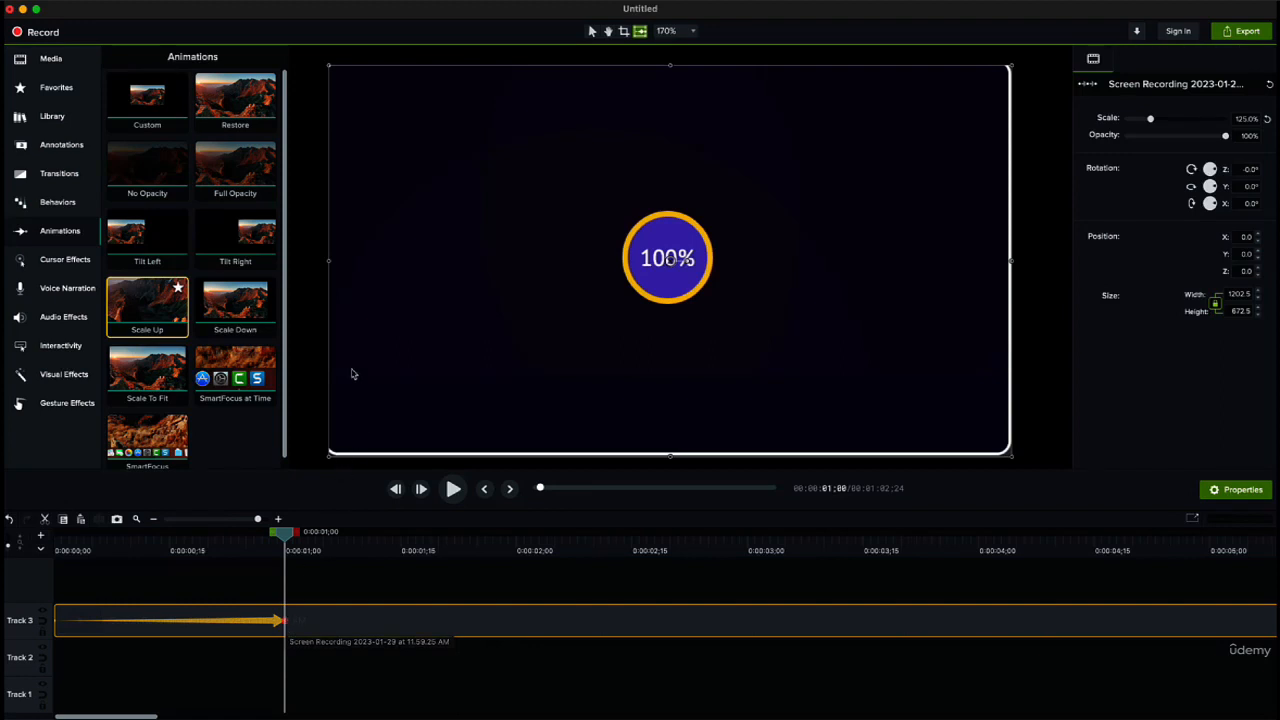
Step: Enlarge the recording on the canvas to about 207% at the end of the Scale Up animation
{"action": "scroll", "coordinate": [361, 238], "scroll_direction": "down", "scroll_amount": 1}
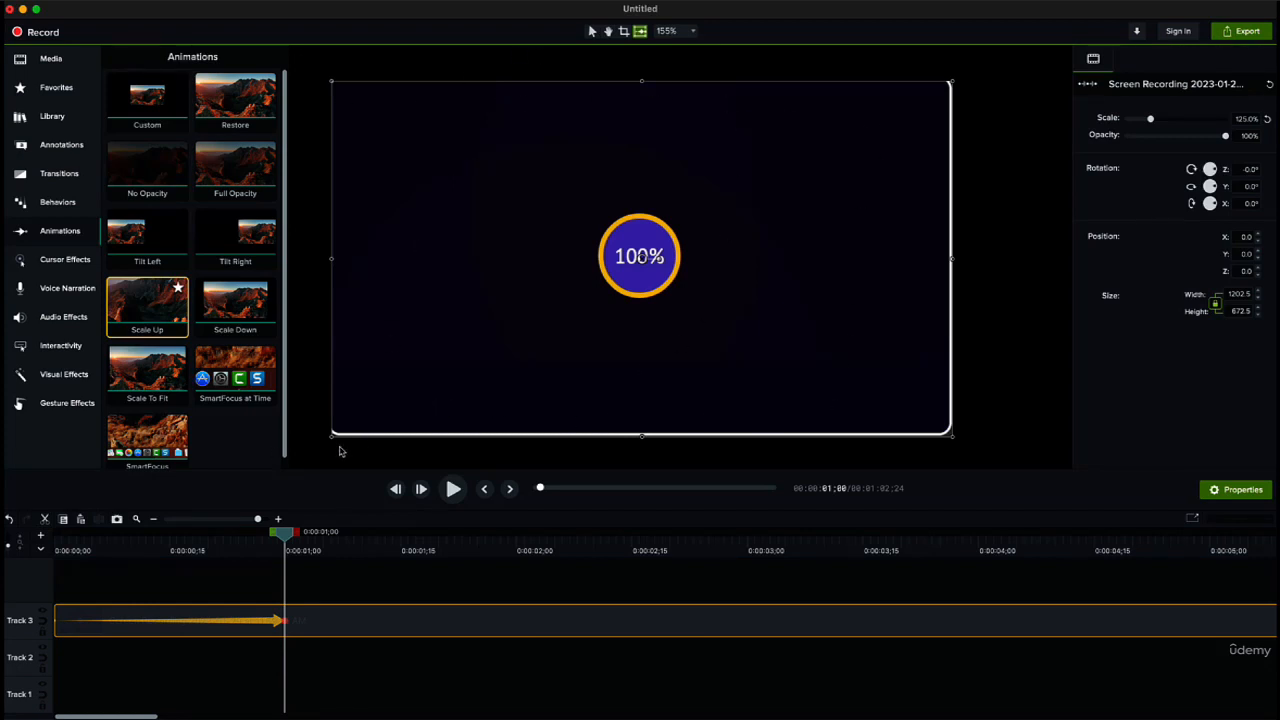
{"action": "left_click_drag", "start_coordinate": [334, 438], "coordinate": [289, 464]}
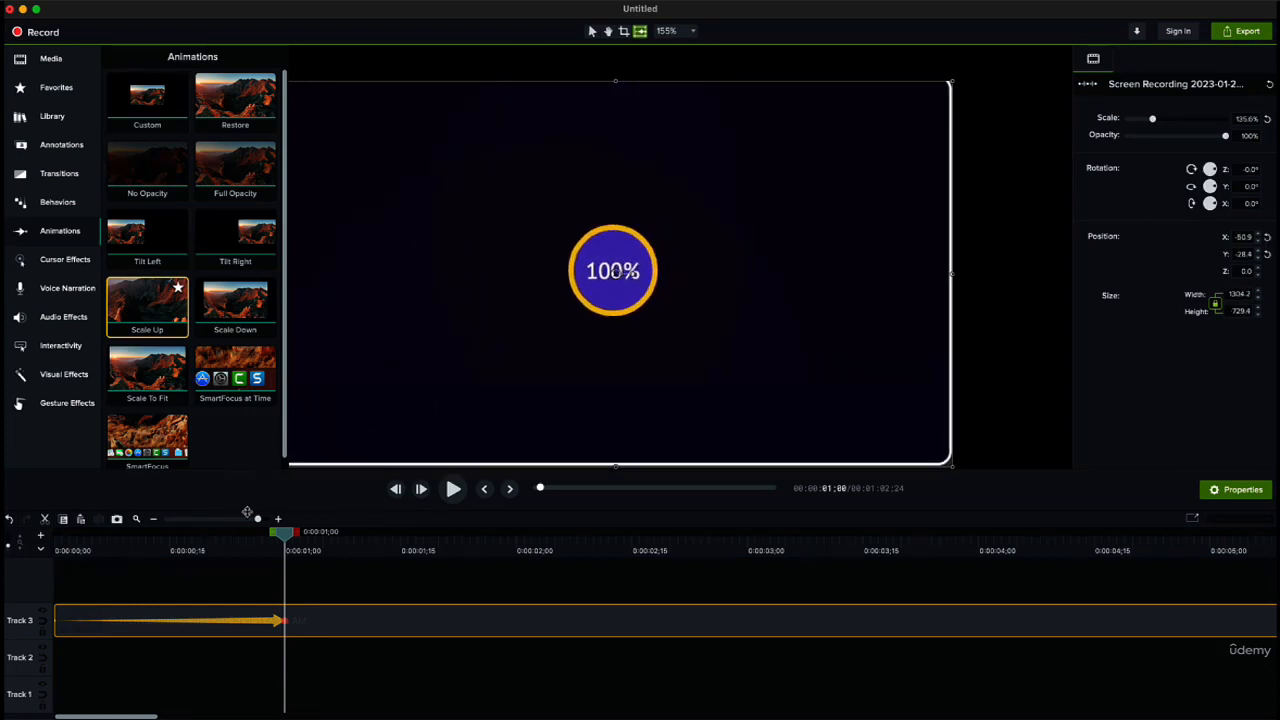
{"action": "scroll", "coordinate": [626, 341], "scroll_direction": "down", "scroll_amount": 3}
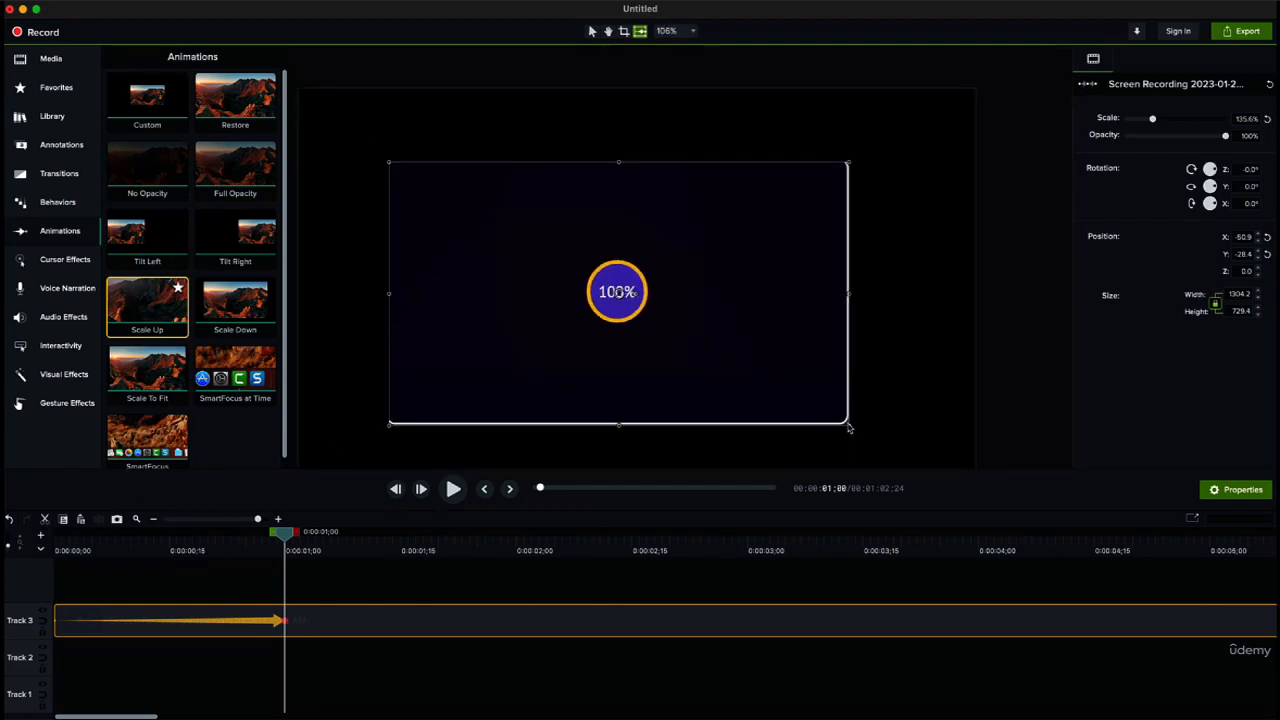
{"action": "left_click_drag", "start_coordinate": [849, 428], "coordinate": [1022, 602]}
{"action": "left_click_drag", "start_coordinate": [389, 162], "coordinate": [296, 66]}
{"action": "scroll", "coordinate": [876, 425], "scroll_direction": "down", "scroll_amount": 4}
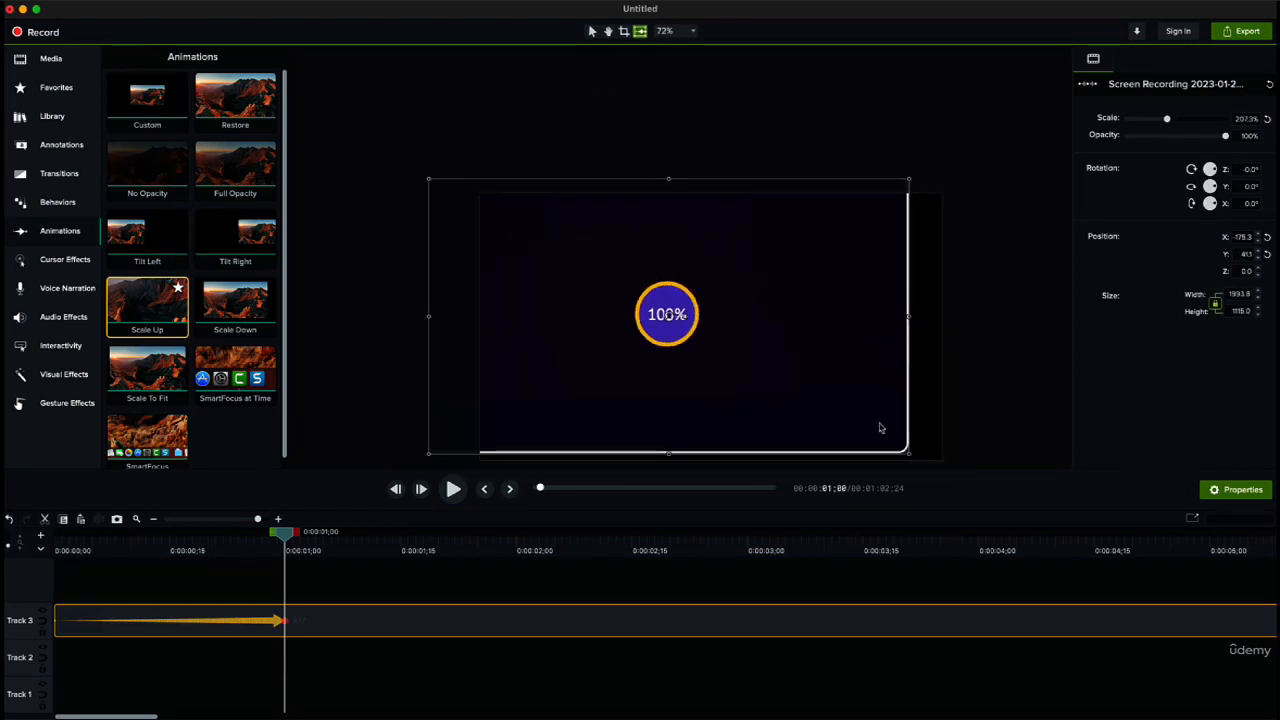
{"action": "left_click", "coordinate": [608, 31]}
{"action": "left_click_drag", "start_coordinate": [710, 191], "coordinate": [615, 104]}
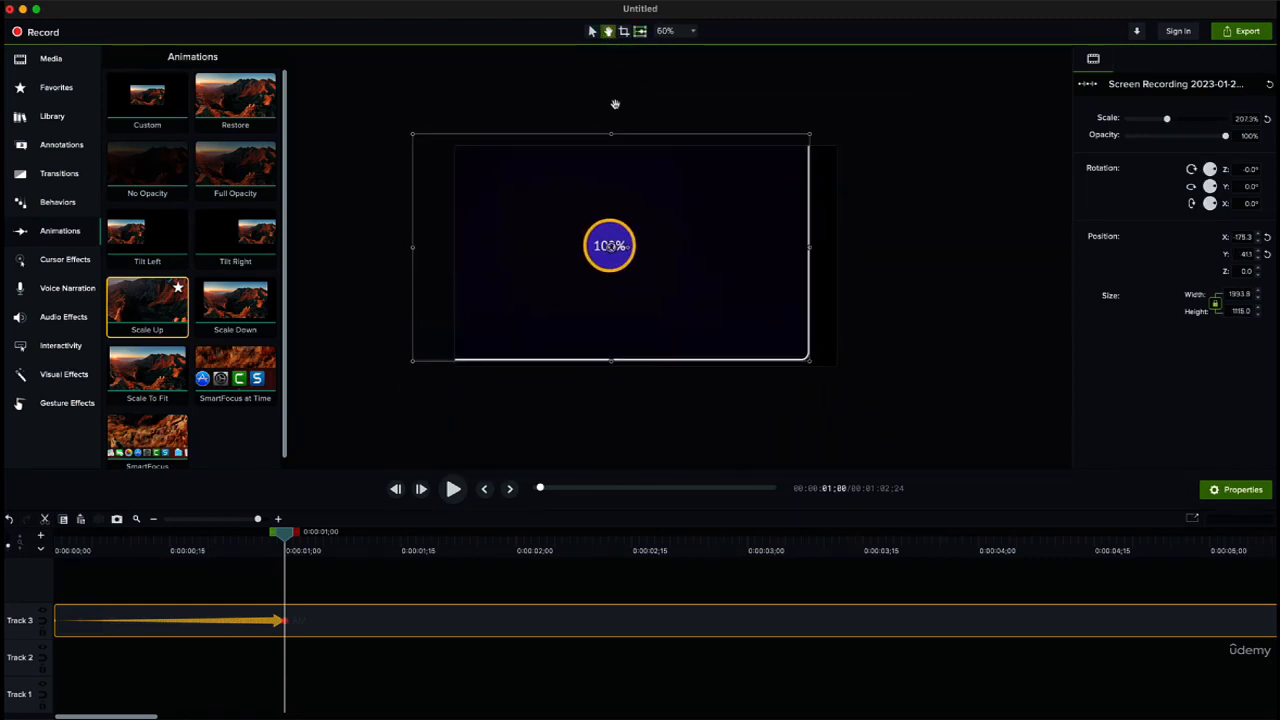
Step: Enlarge the recording further to about 439% at the animation's end, repositioning it on the canvas between resizes
{"action": "left_click", "coordinate": [592, 31]}
{"action": "left_click_drag", "start_coordinate": [810, 365], "coordinate": [1000, 477]}
{"action": "left_click_drag", "start_coordinate": [723, 274], "coordinate": [641, 237]}
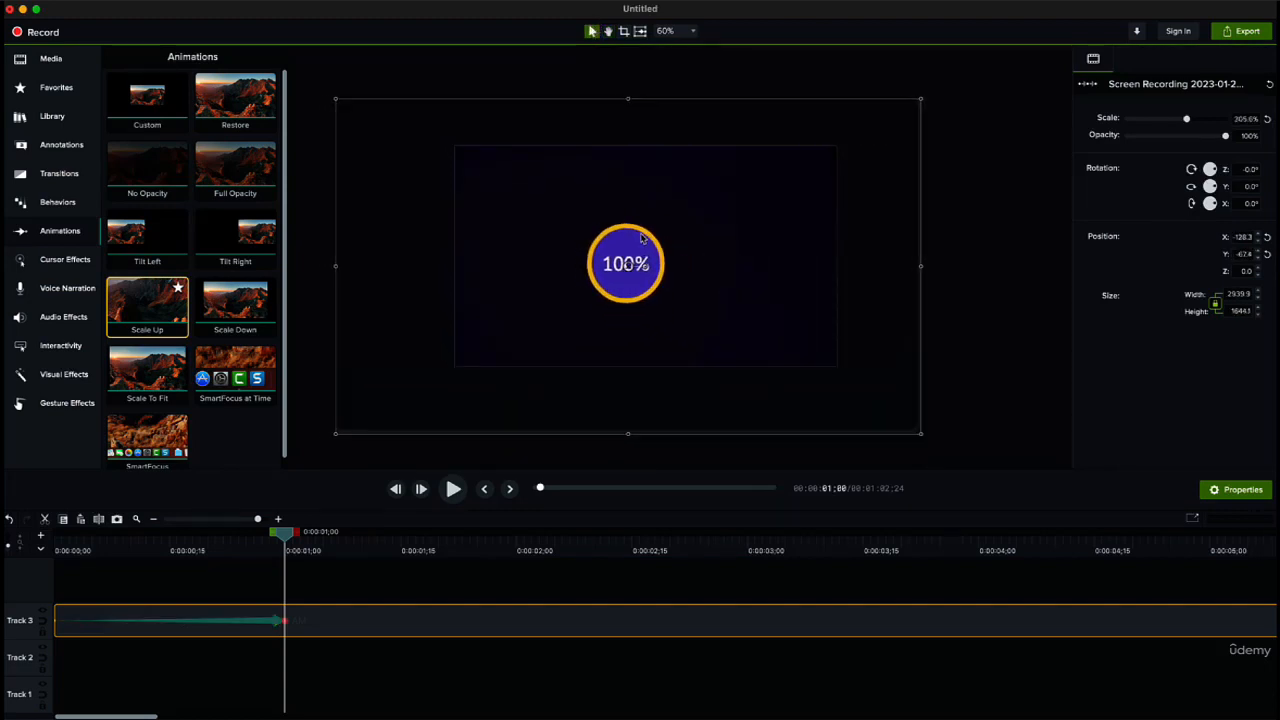
{"action": "left_click_drag", "start_coordinate": [920, 434], "coordinate": [982, 468]}
{"action": "left_click_drag", "start_coordinate": [638, 282], "coordinate": [581, 232]}
{"action": "left_click_drag", "start_coordinate": [926, 420], "coordinate": [1042, 486]}
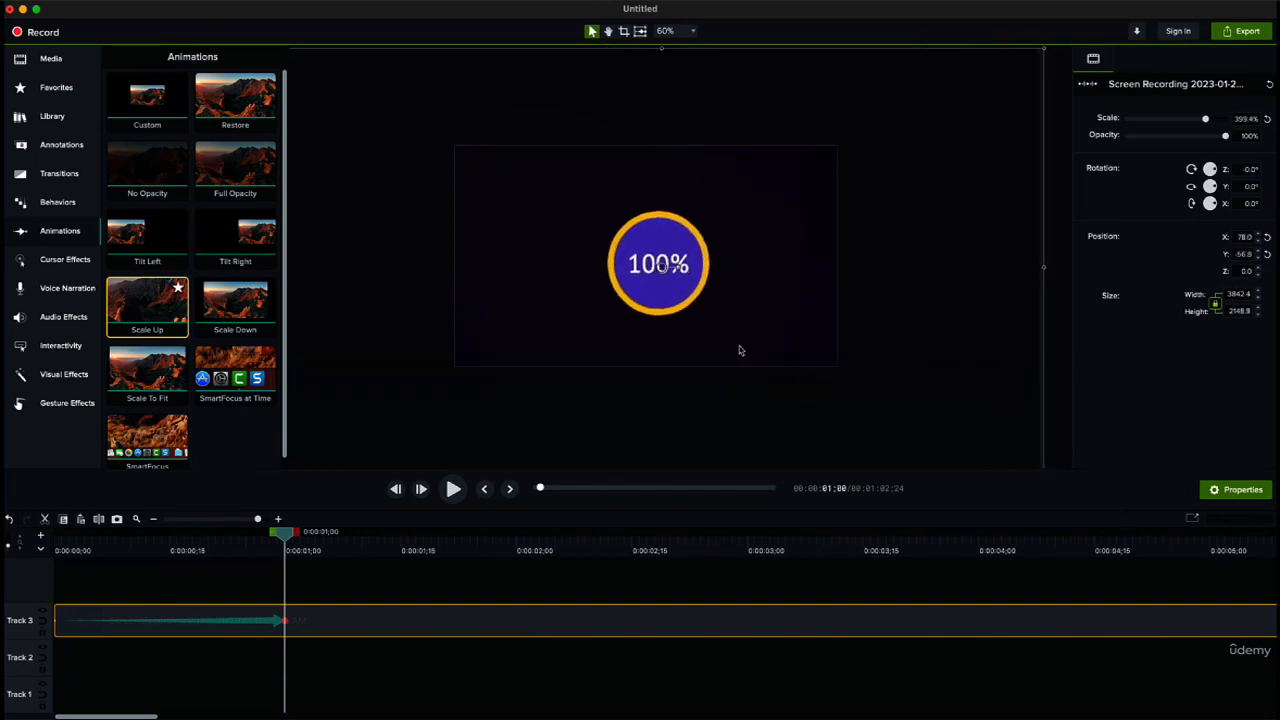
{"action": "left_click_drag", "start_coordinate": [740, 351], "coordinate": [639, 293]}
{"action": "left_click_drag", "start_coordinate": [942, 428], "coordinate": [1016, 466]}
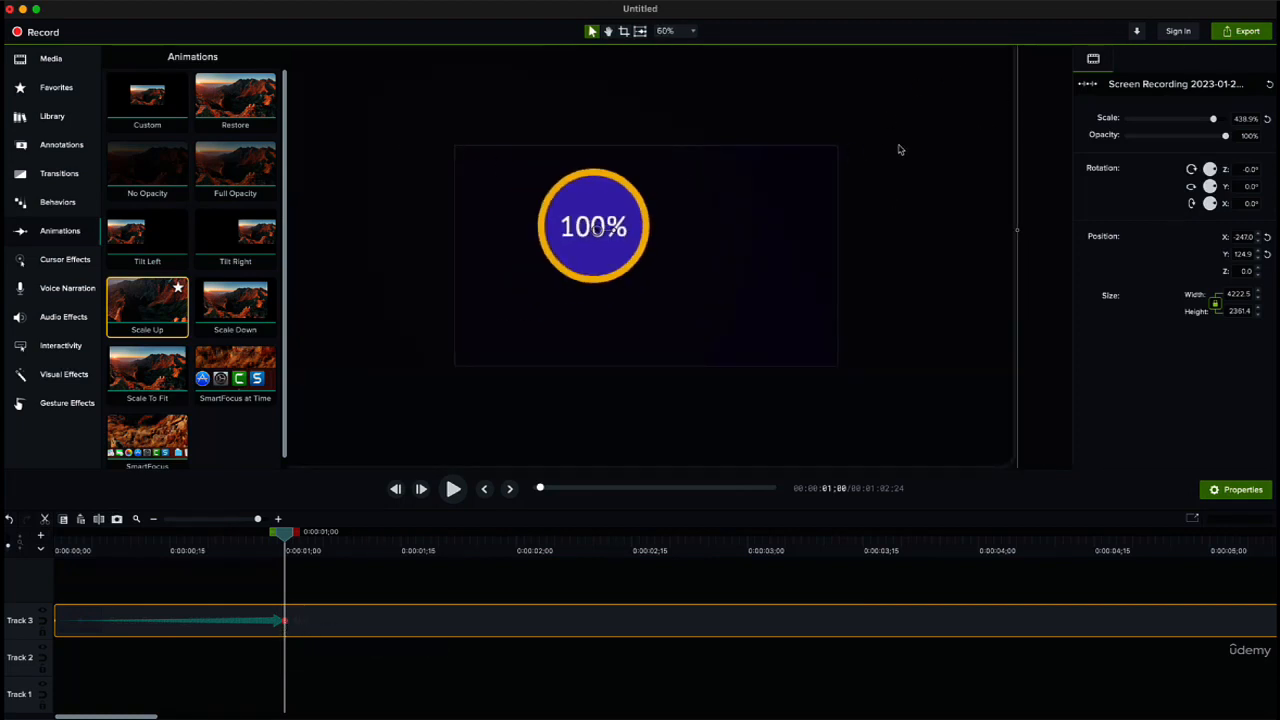
Step: Move the recording lower on the canvas and enlarge it to about 653% at the animation's end
{"action": "left_click_drag", "start_coordinate": [744, 208], "coordinate": [765, 285]}
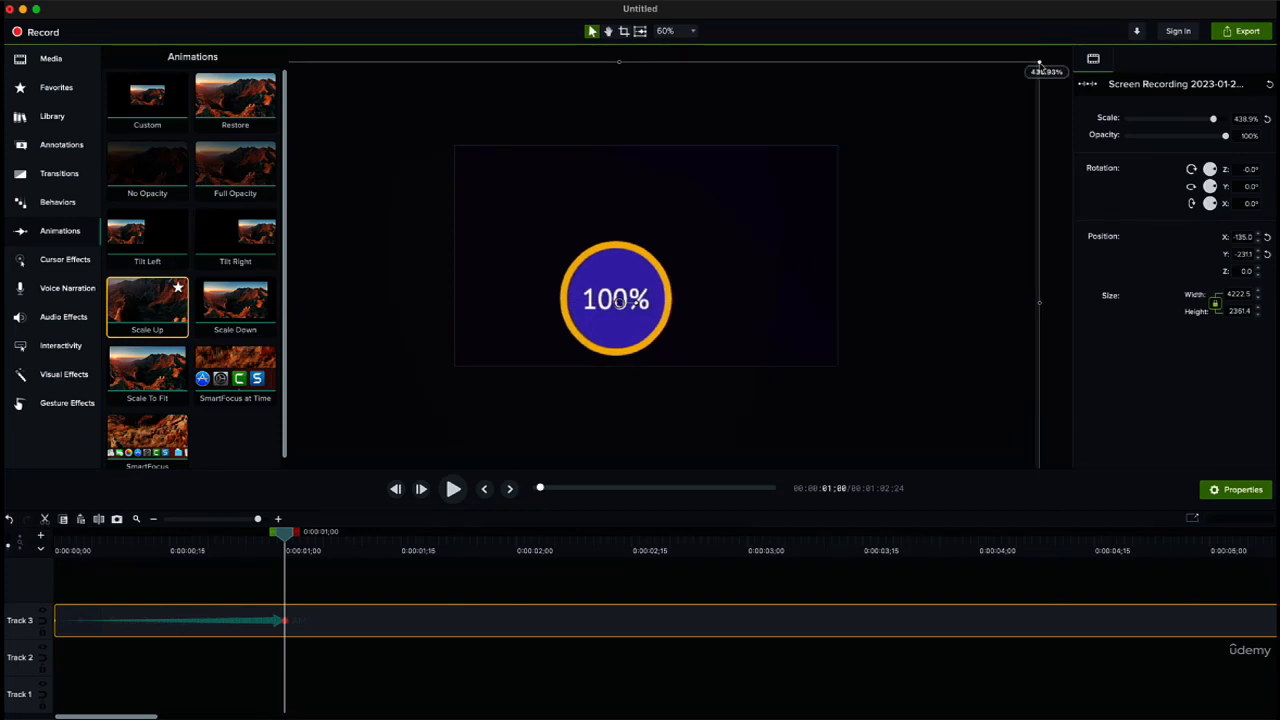
{"action": "left_click_drag", "start_coordinate": [1041, 63], "coordinate": [1092, 4]}
{"action": "left_click", "coordinate": [608, 33]}
{"action": "left_click_drag", "start_coordinate": [779, 108], "coordinate": [517, 374]}
{"action": "left_click", "coordinate": [592, 31]}
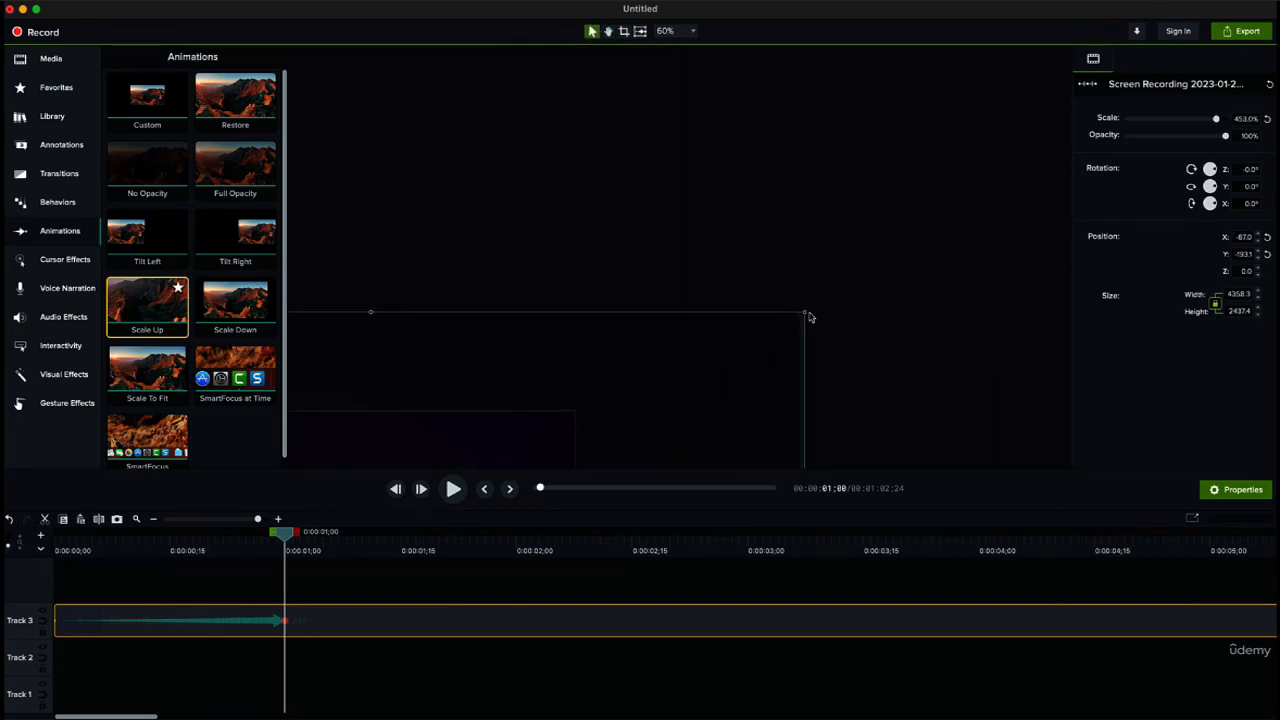
{"action": "left_click_drag", "start_coordinate": [810, 317], "coordinate": [1051, 100]}
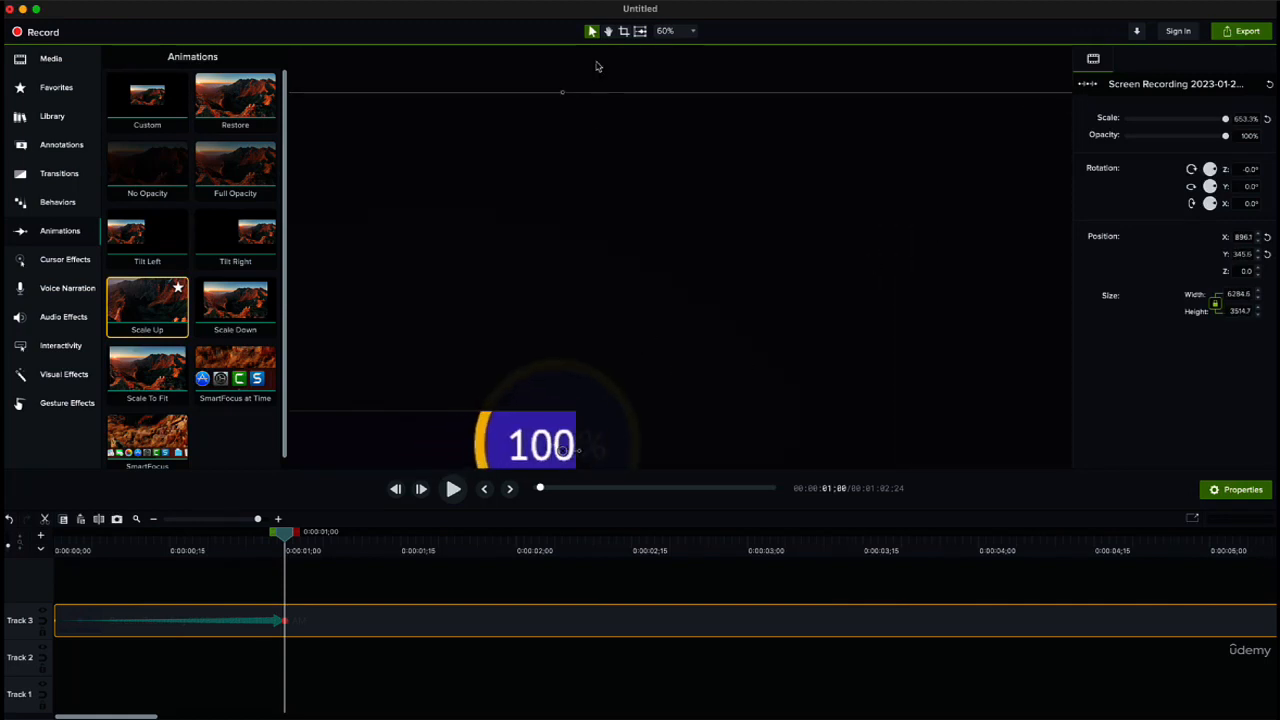
Step: Reposition the enlarged recording so the progress circle sits in the middle of the canvas
{"action": "left_click", "coordinate": [609, 32]}
{"action": "left_click", "coordinate": [593, 32]}
{"action": "left_click_drag", "start_coordinate": [529, 430], "coordinate": [688, 453]}
{"action": "left_click", "coordinate": [608, 31]}
{"action": "left_click_drag", "start_coordinate": [615, 64], "coordinate": [684, 43]}
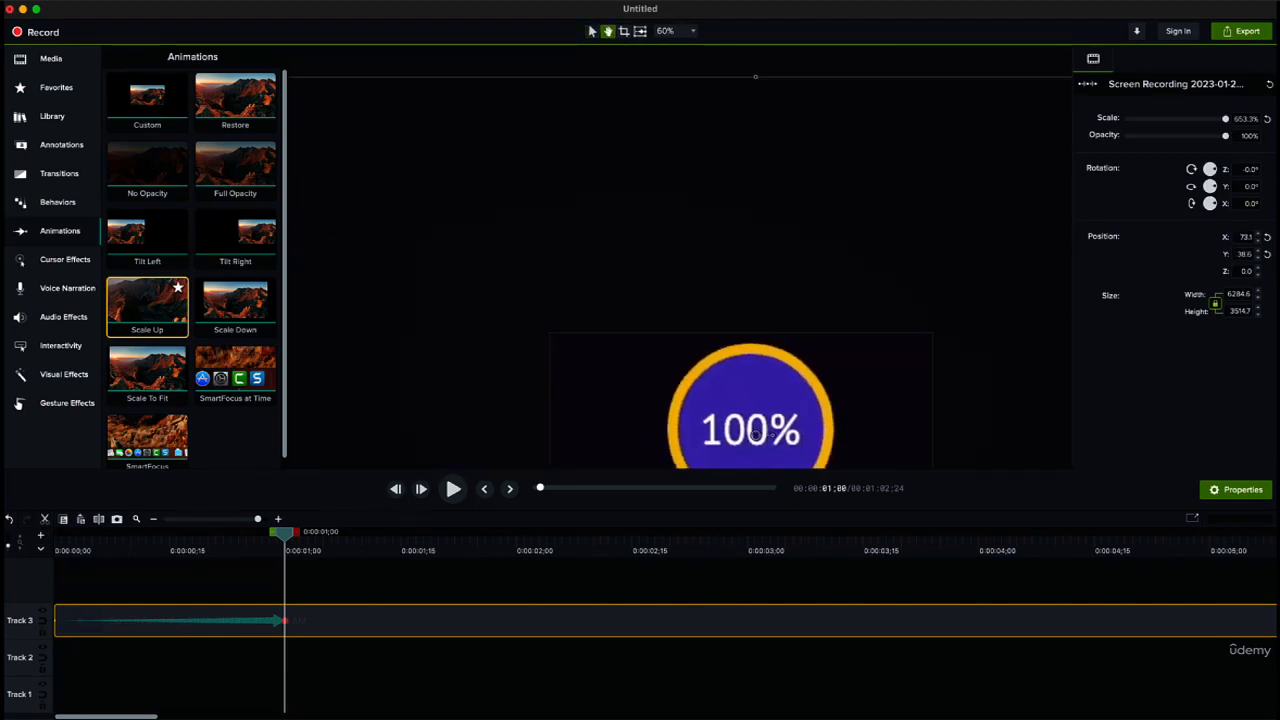
{"action": "left_click_drag", "start_coordinate": [514, 166], "coordinate": [464, 22]}
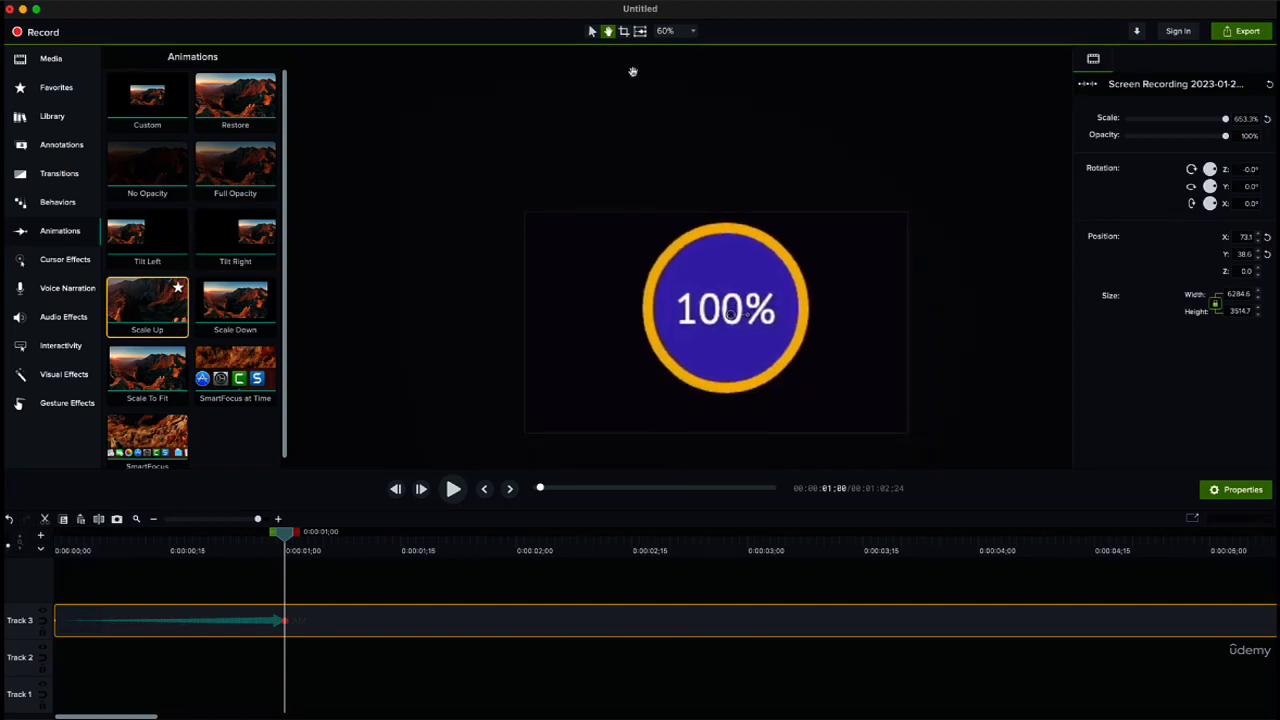
{"action": "left_click", "coordinate": [593, 31]}
{"action": "left_click_drag", "start_coordinate": [795, 355], "coordinate": [779, 375]}
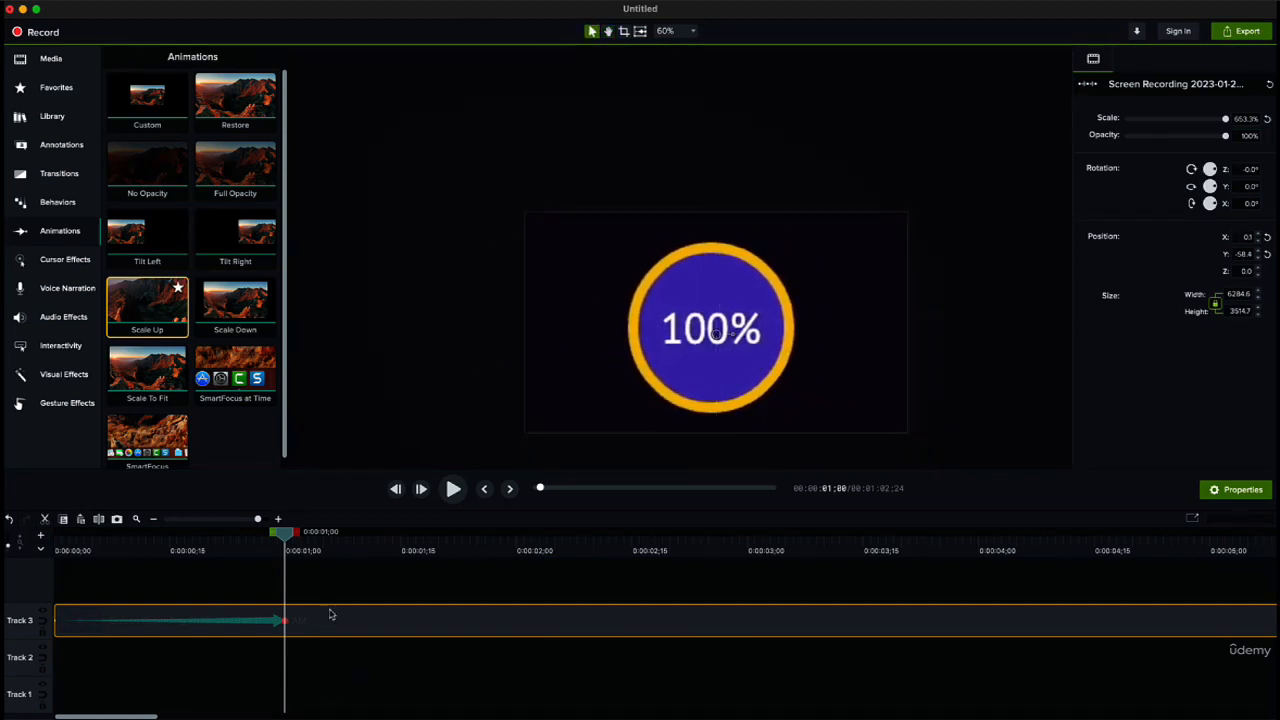
Step: At the start of the Scale Up animation, enlarge the recording to about 199.6% so it fills the canvas
{"action": "left_click_drag", "start_coordinate": [285, 532], "coordinate": [38, 543]}
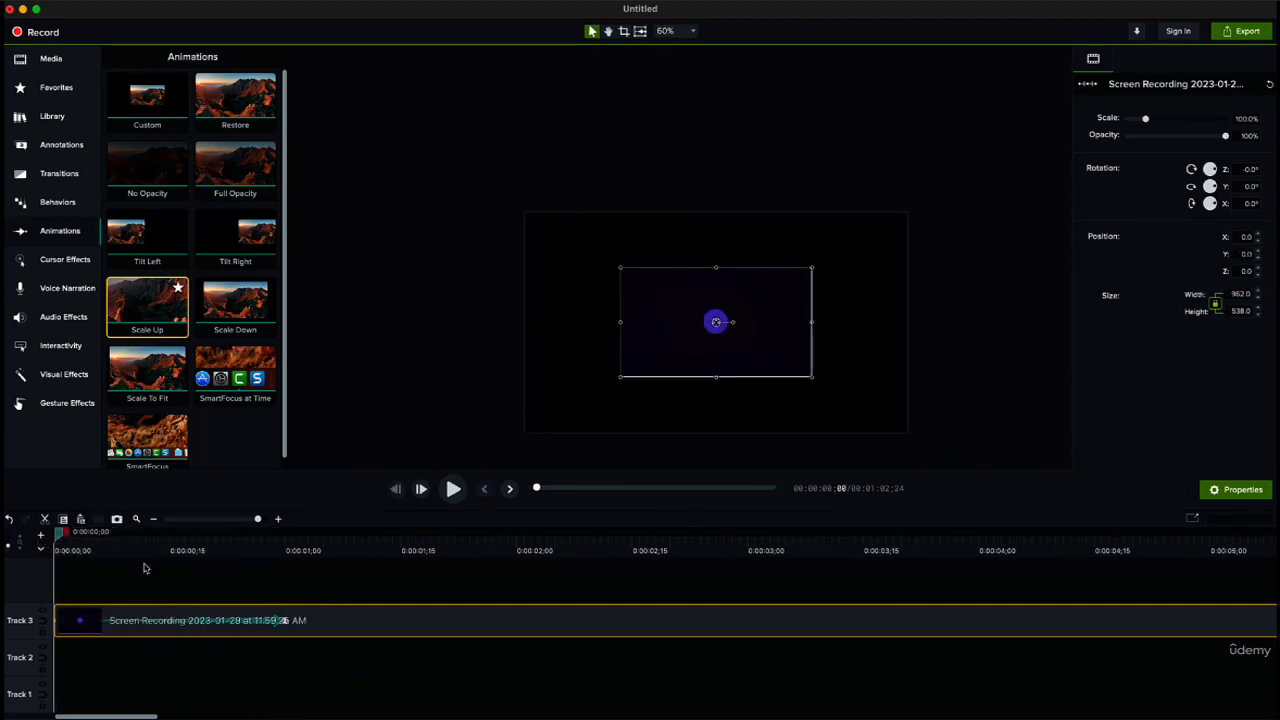
{"action": "left_click", "coordinate": [423, 400]}
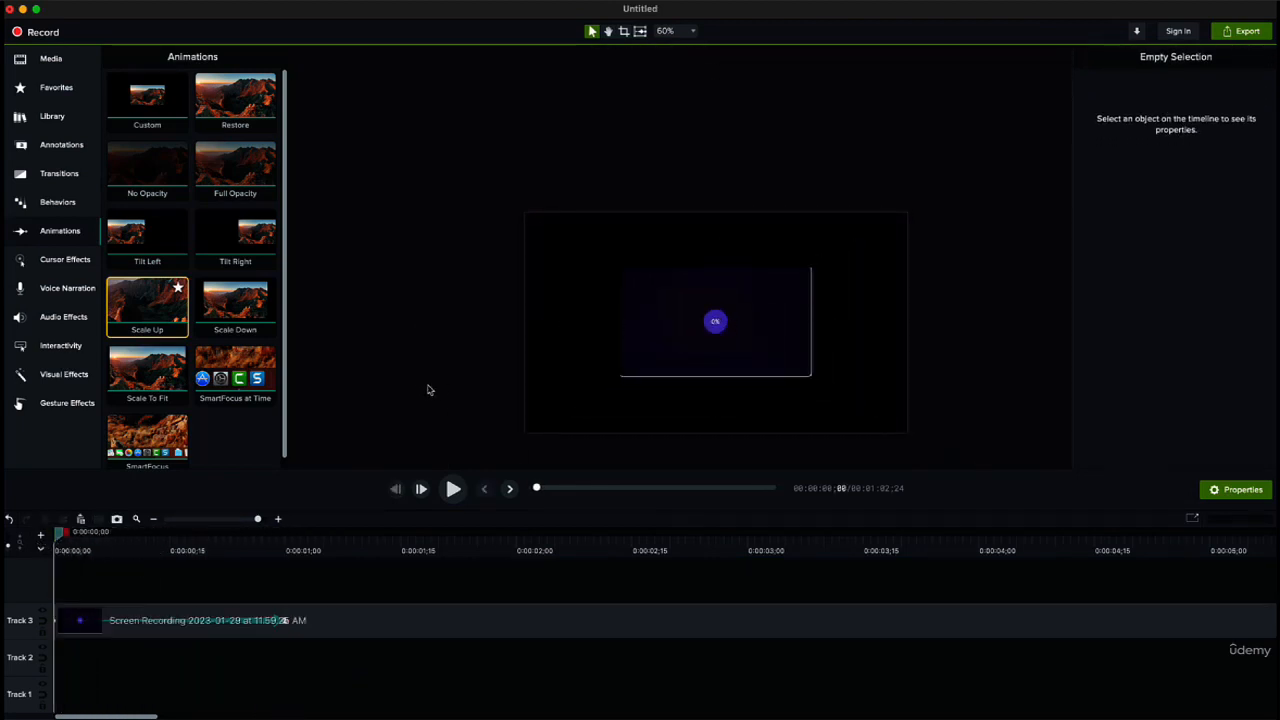
{"action": "left_click", "coordinate": [58, 622]}
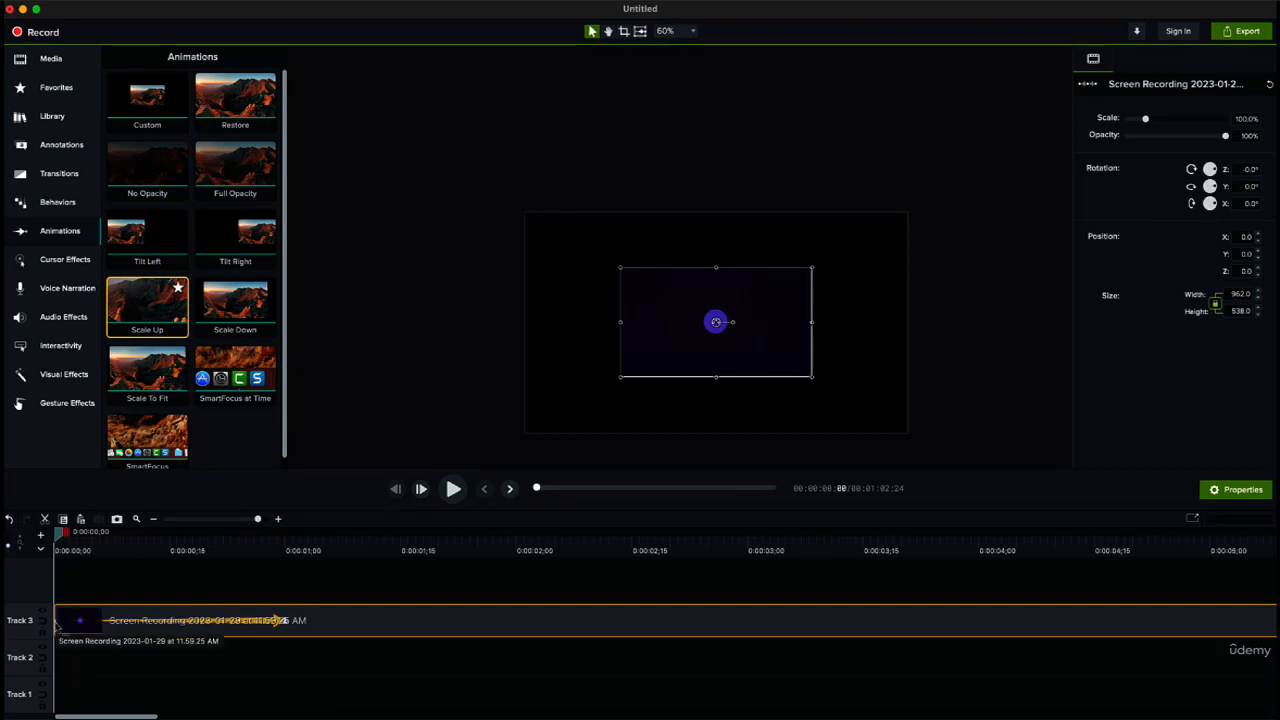
{"action": "left_click_drag", "start_coordinate": [643, 291], "coordinate": [547, 236]}
{"action": "left_click_drag", "start_coordinate": [718, 324], "coordinate": [908, 432]}
{"action": "left_click", "coordinate": [550, 463]}
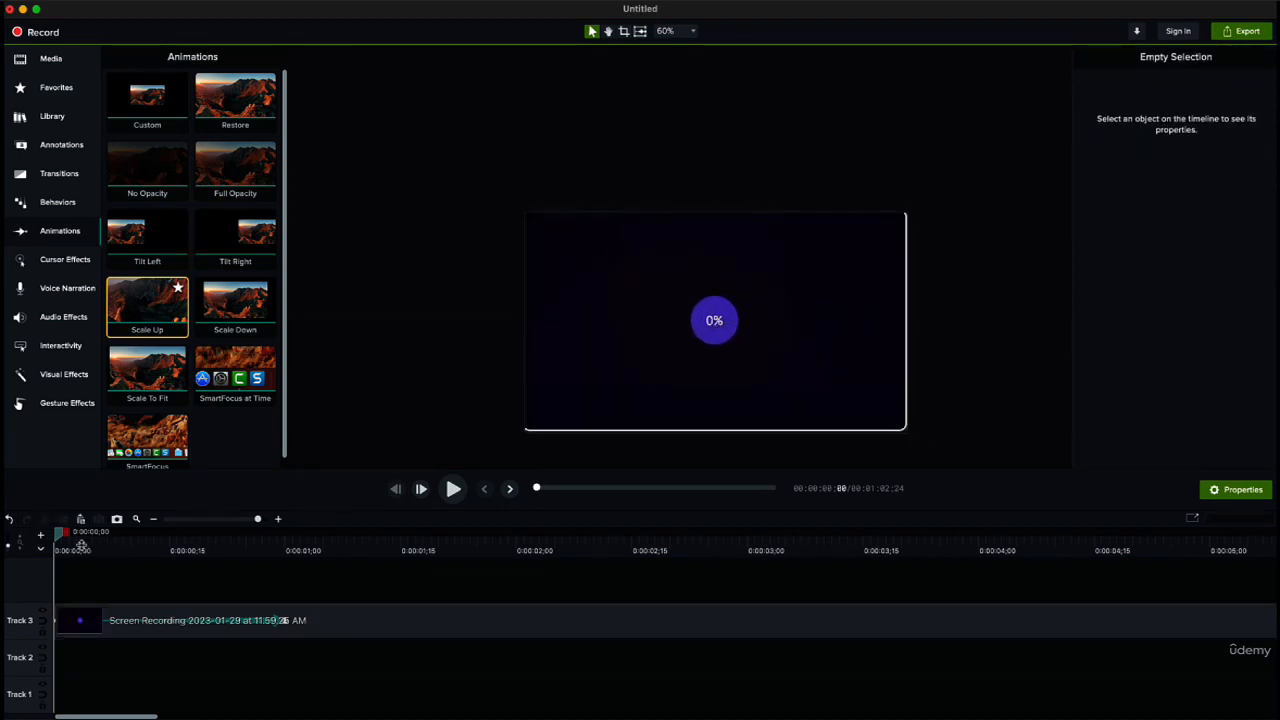
Step: Add a Scale Down animation directly after the Scale Up animation, running from 0:00:01;00 to 0:00:02;00
{"action": "left_click_drag", "start_coordinate": [60, 536], "coordinate": [291, 629]}
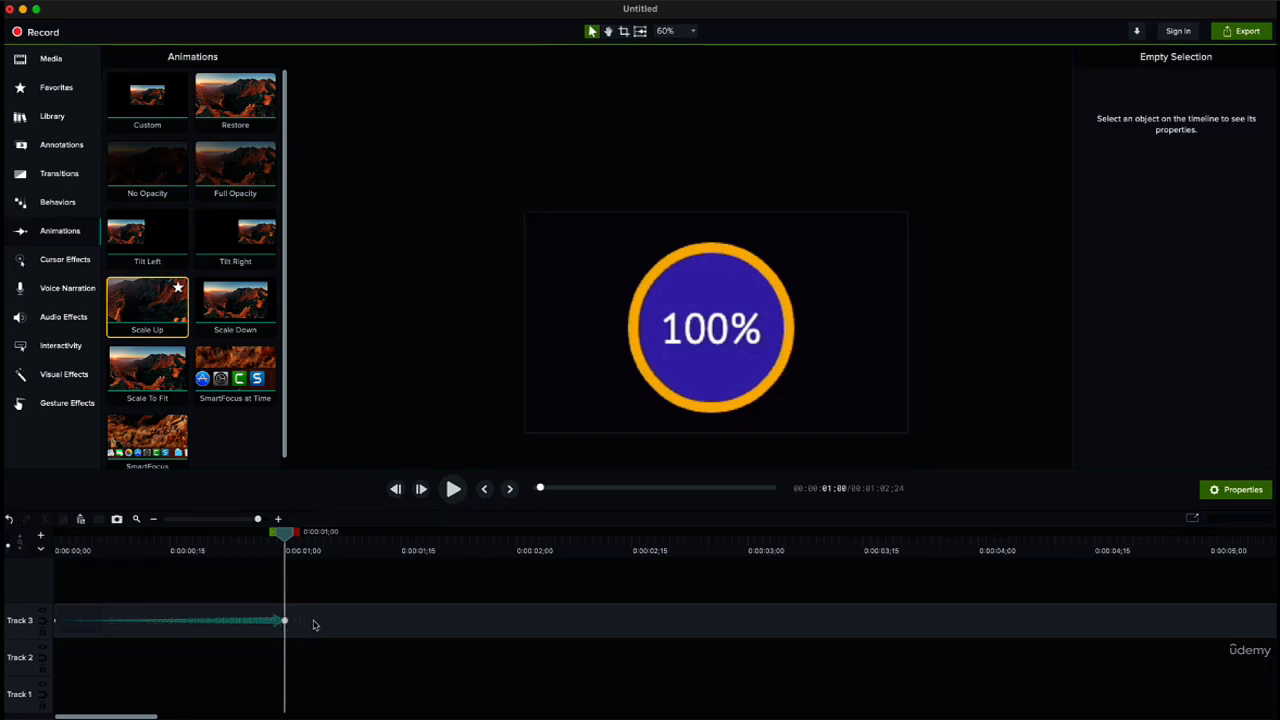
{"action": "left_click_drag", "start_coordinate": [235, 303], "coordinate": [330, 622]}
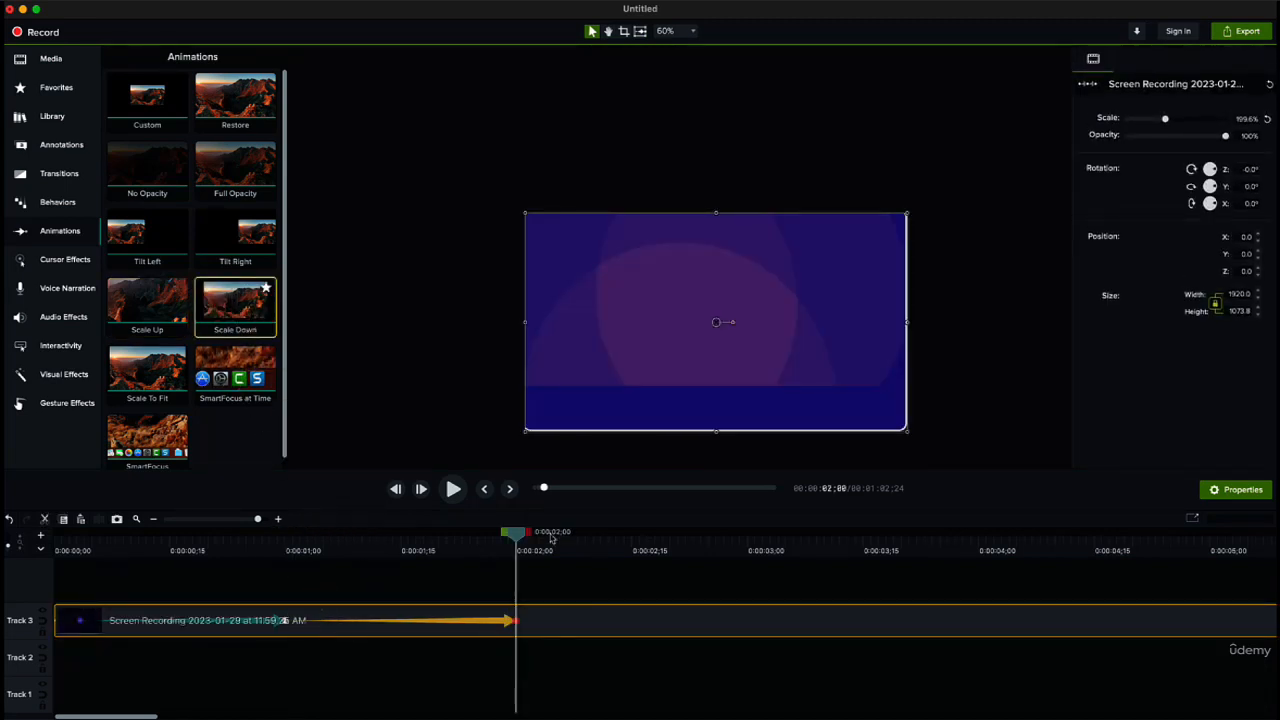
{"action": "left_click", "coordinate": [336, 556]}
{"action": "left_click_drag", "start_coordinate": [336, 555], "coordinate": [514, 624]}
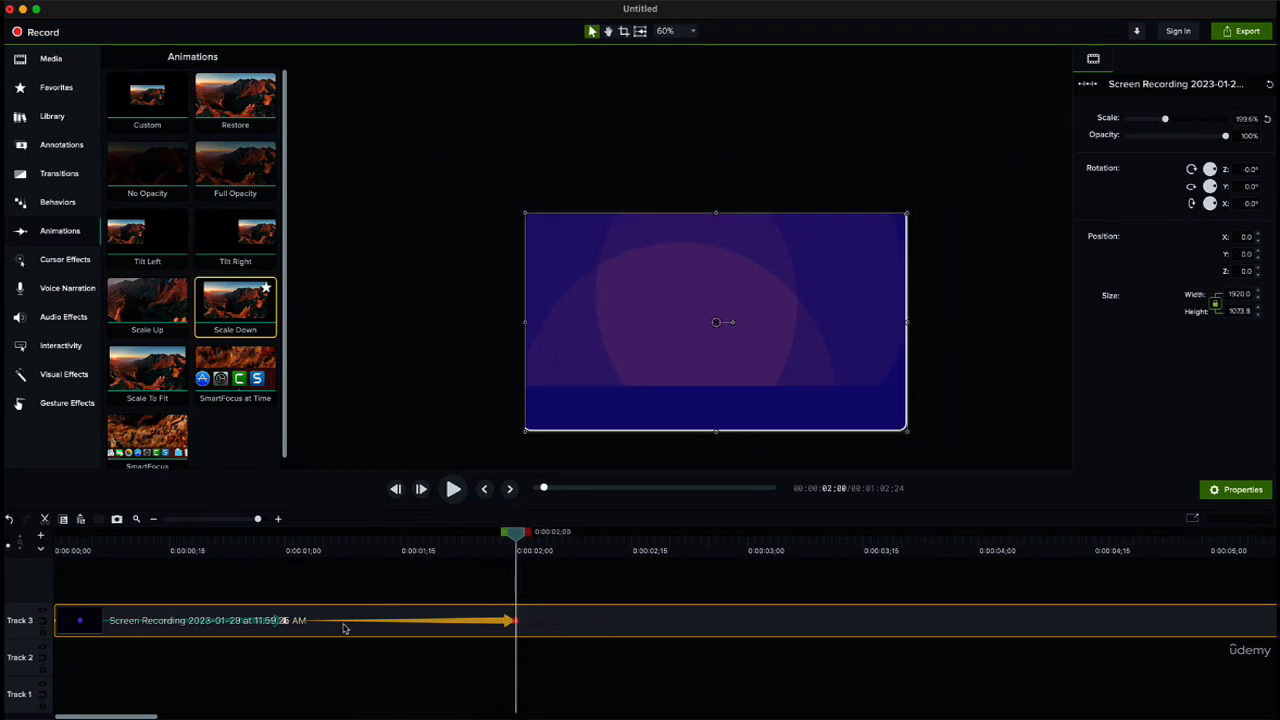
Step: Play the recording from the beginning to preview both animations, and return to the end of the Scale Down animation
{"action": "left_click", "coordinate": [284, 621]}
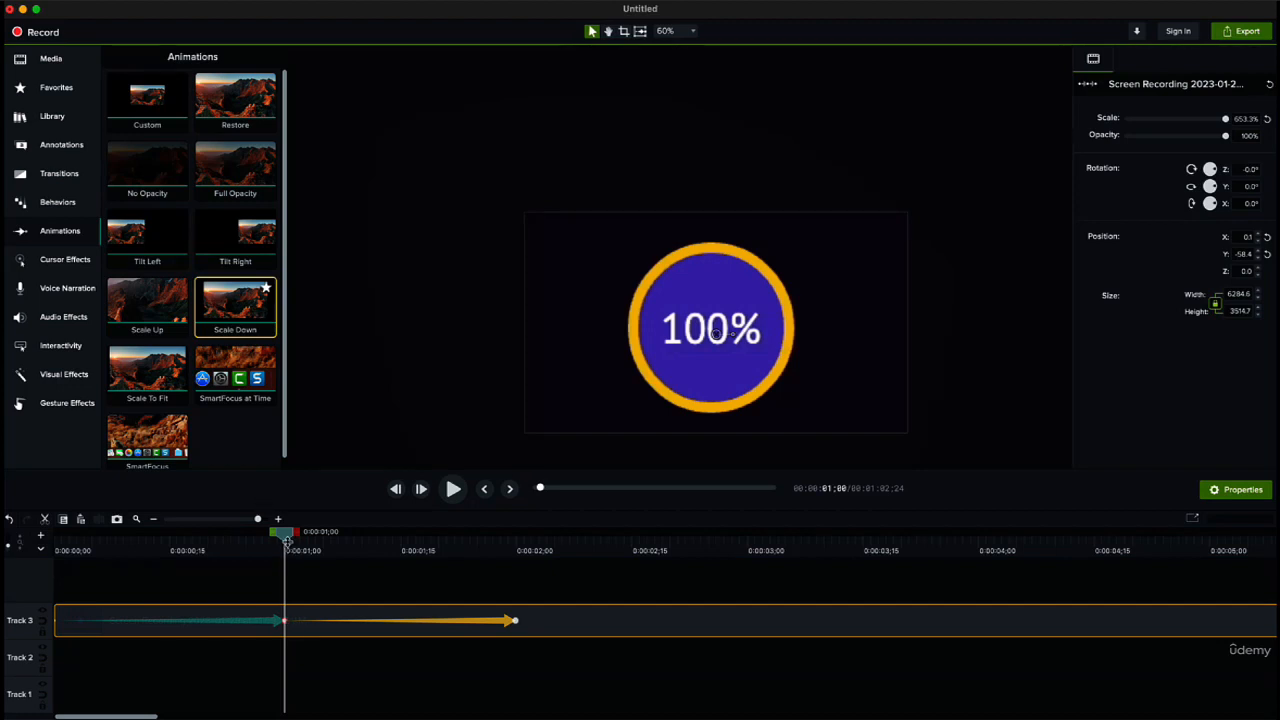
{"action": "left_click_drag", "start_coordinate": [287, 541], "coordinate": [40, 543]}
{"action": "left_click", "coordinate": [453, 488]}
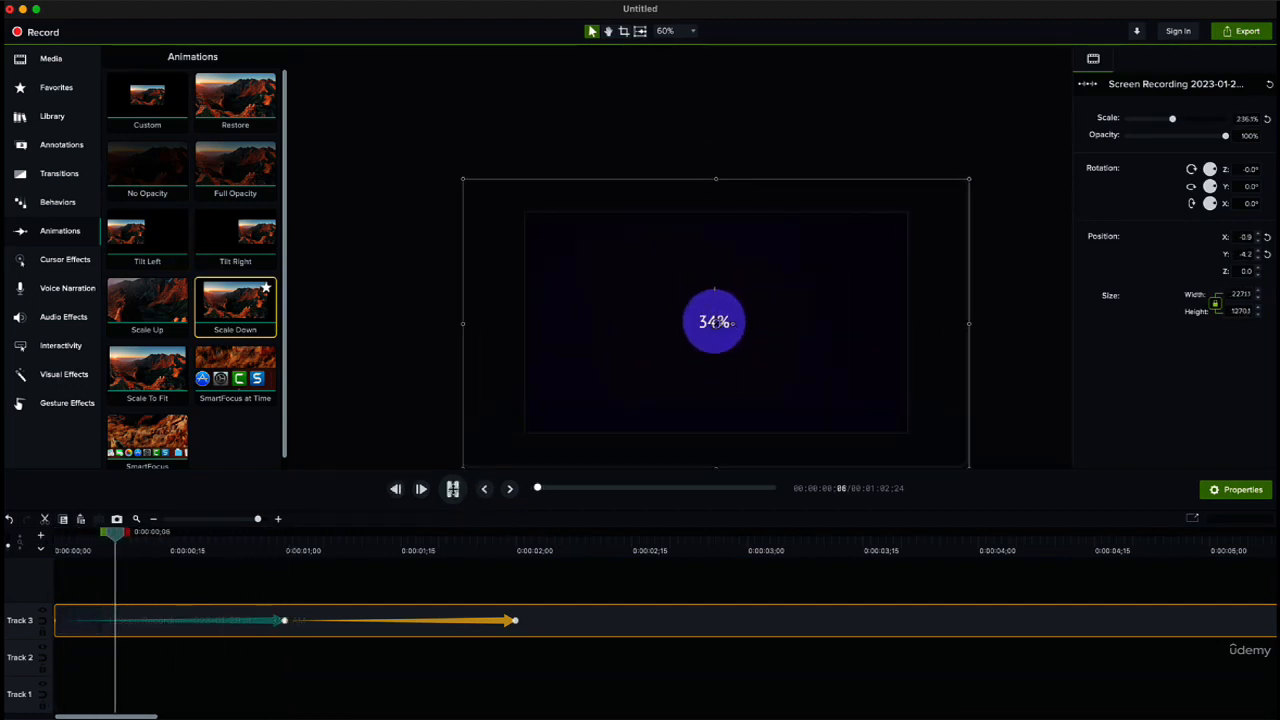
{"action": "left_click", "coordinate": [452, 489]}
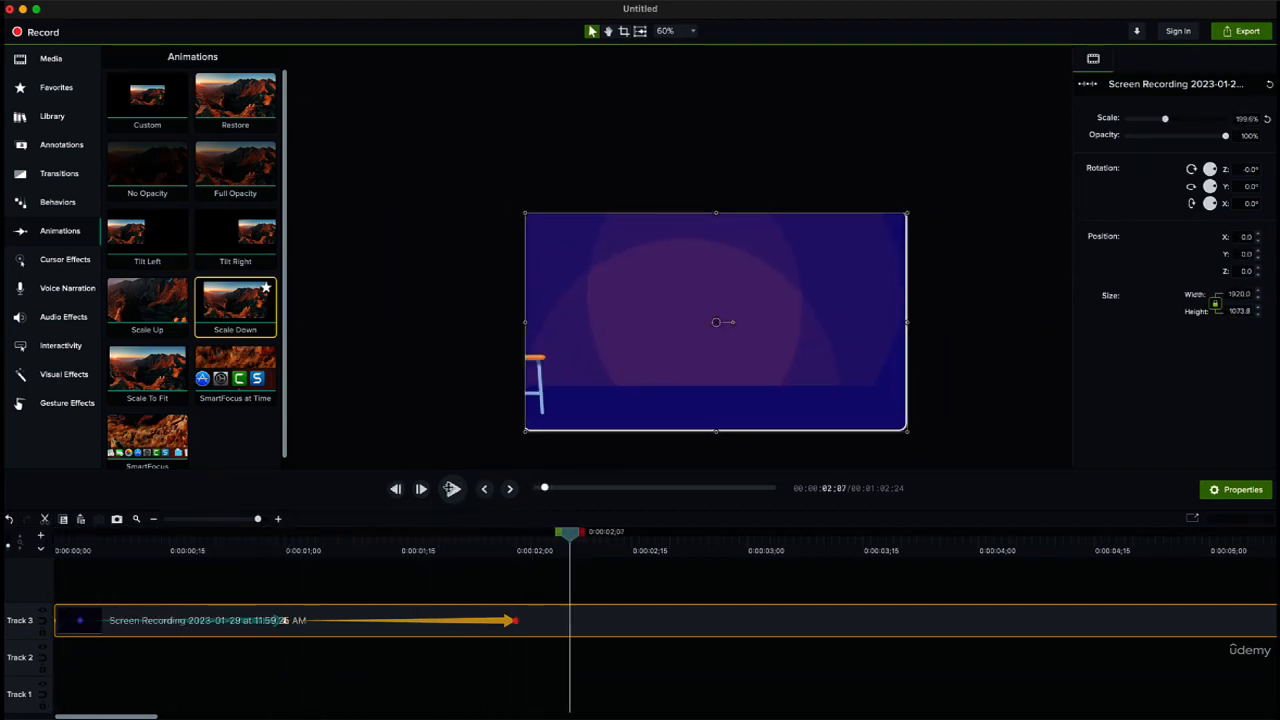
{"action": "left_click", "coordinate": [515, 622]}
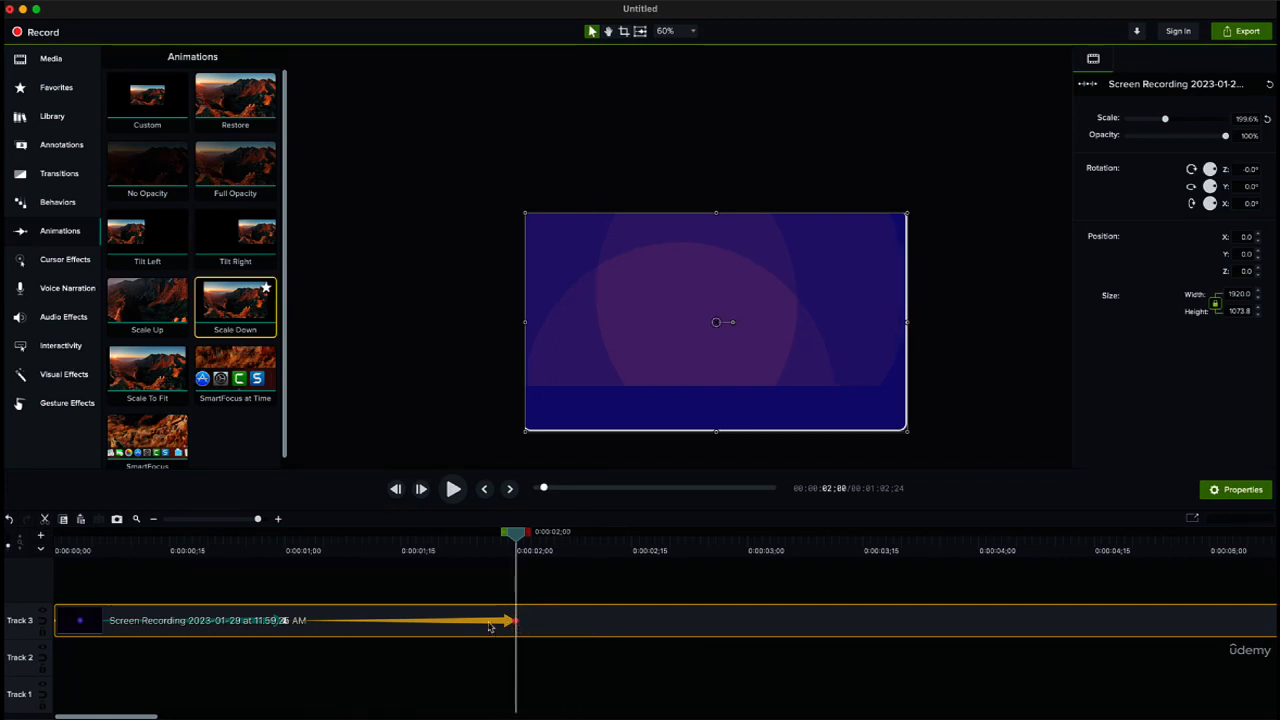
Step: Shift the Scale Down animation further along, lengthen the Scale Up animation to end at 0:00:01;14 where it starts, and return to the beginning
{"action": "left_click_drag", "start_coordinate": [512, 622], "coordinate": [637, 622]}
{"action": "left_click_drag", "start_coordinate": [60, 621], "coordinate": [370, 623]}
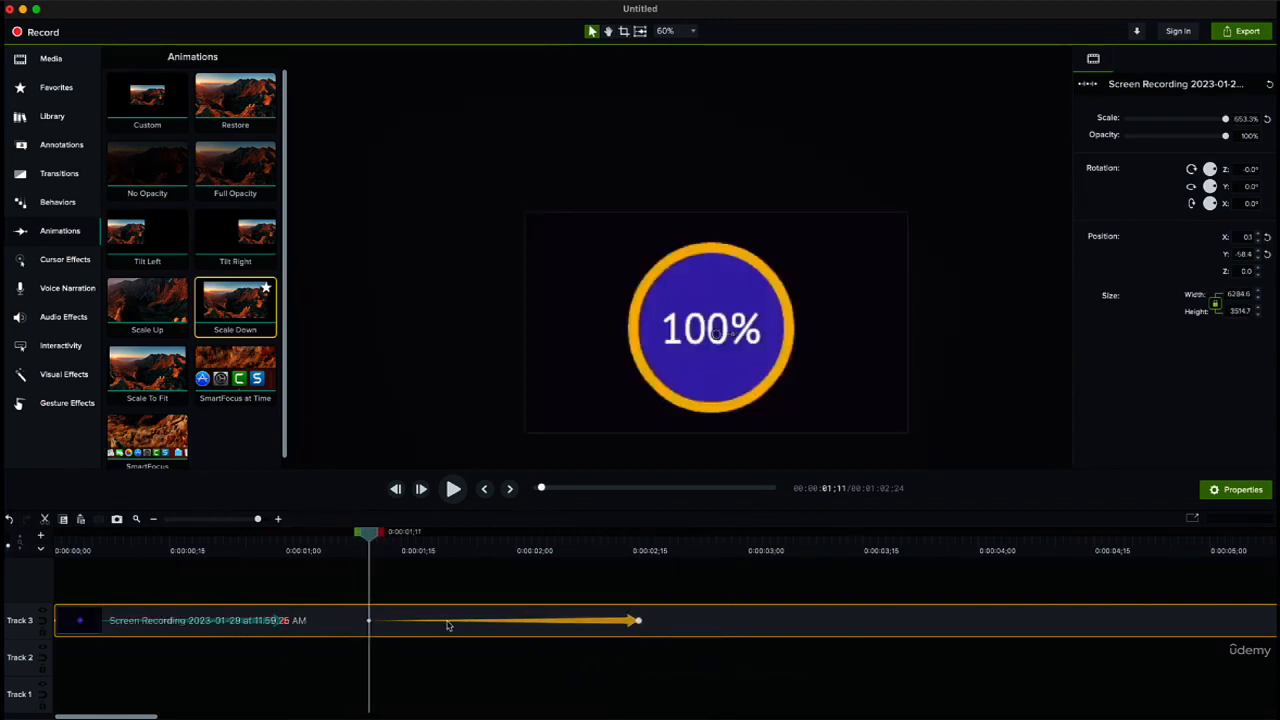
{"action": "left_click", "coordinate": [282, 621]}
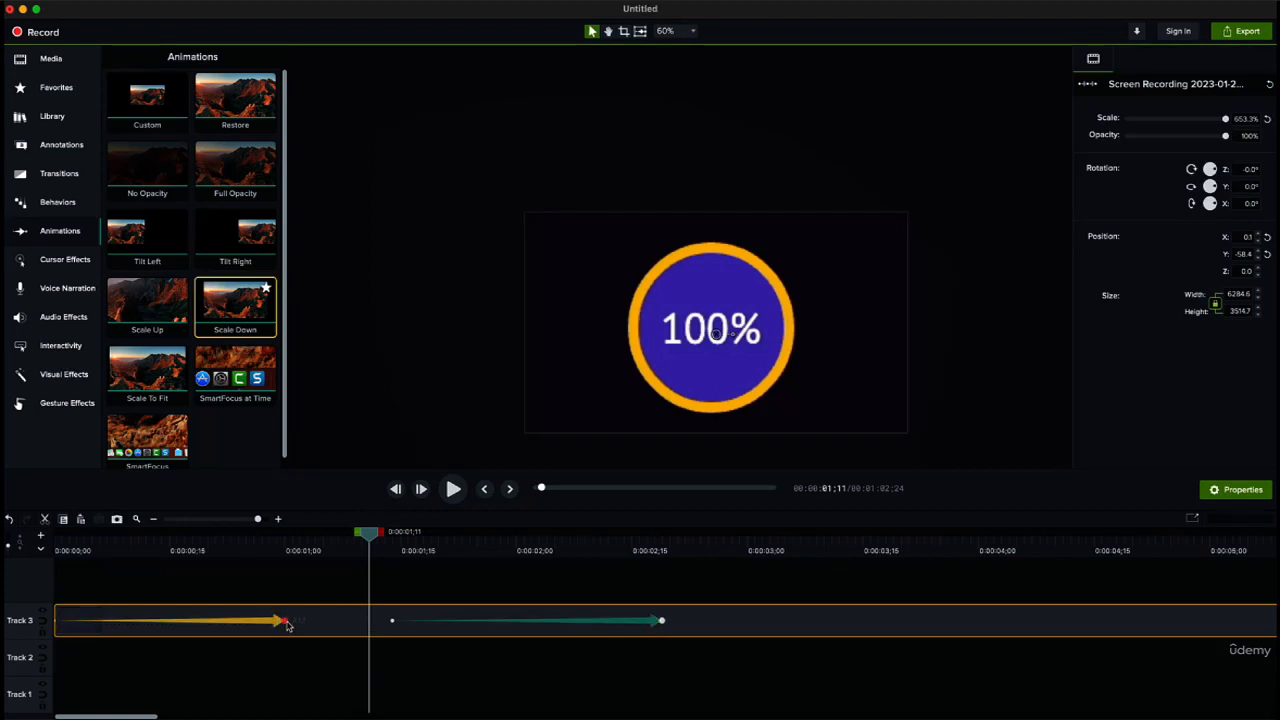
{"action": "left_click_drag", "start_coordinate": [287, 622], "coordinate": [395, 624]}
{"action": "left_click", "coordinate": [422, 570]}
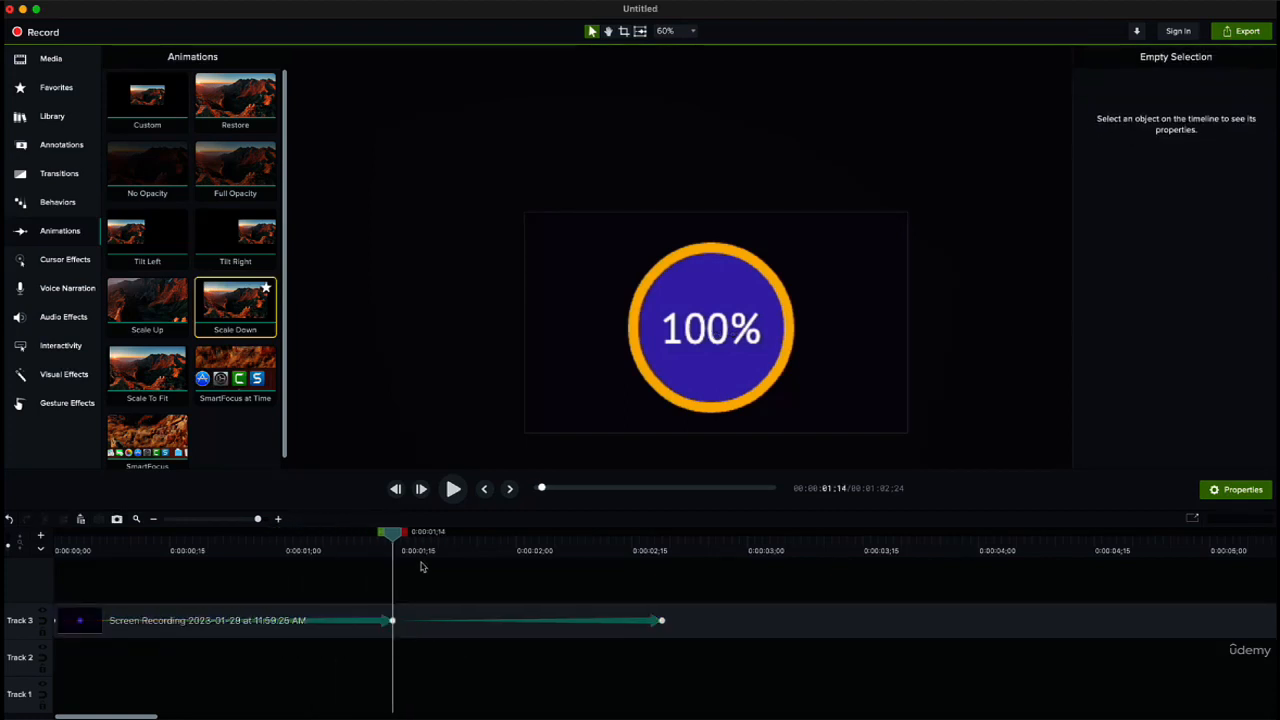
{"action": "left_click_drag", "start_coordinate": [397, 537], "coordinate": [45, 535]}
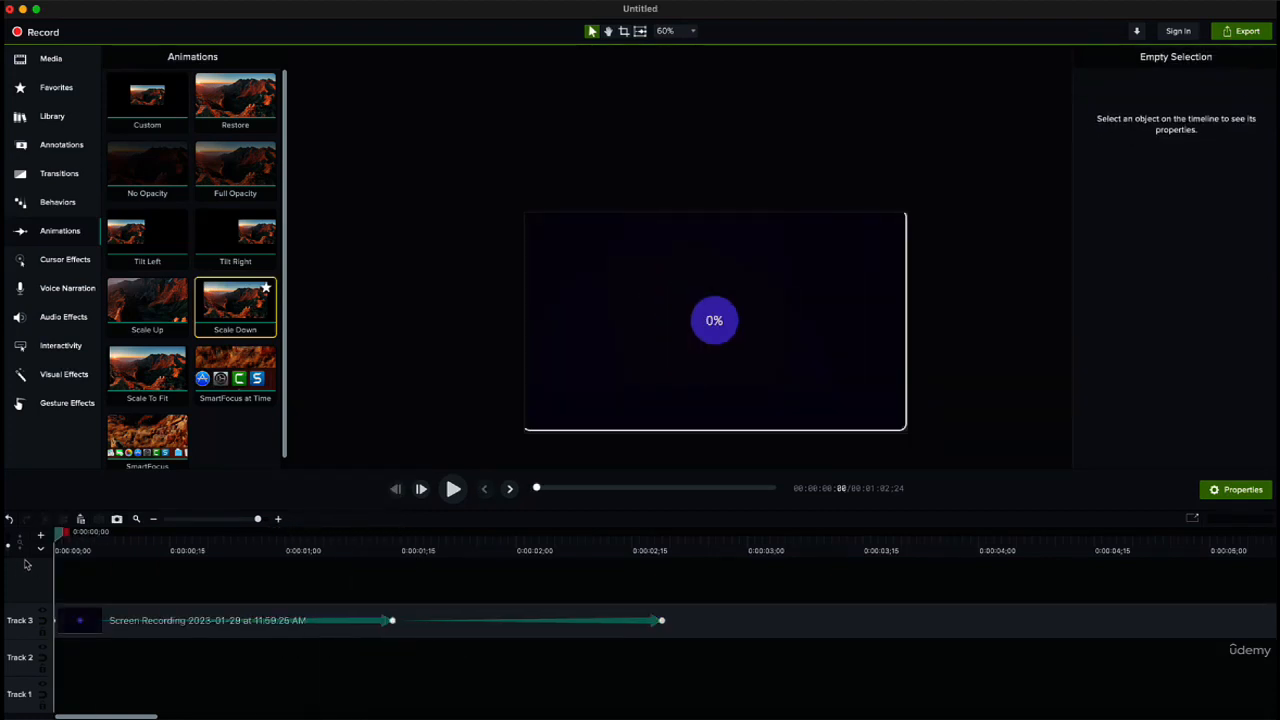
Step: Try to apply the SmartFocus animation to the first recording clip, and pick SmartFocus at Time
{"action": "scroll", "coordinate": [160, 440], "scroll_direction": "down", "scroll_amount": 1}
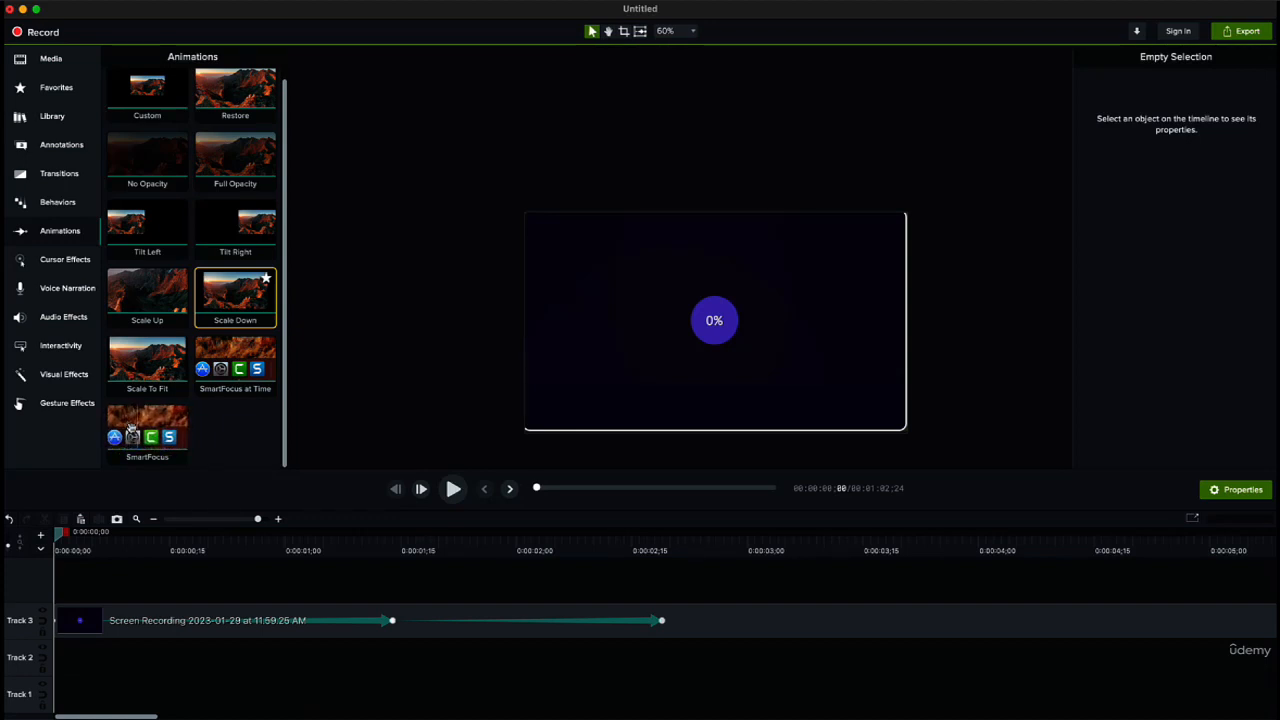
{"action": "left_click", "coordinate": [175, 632]}
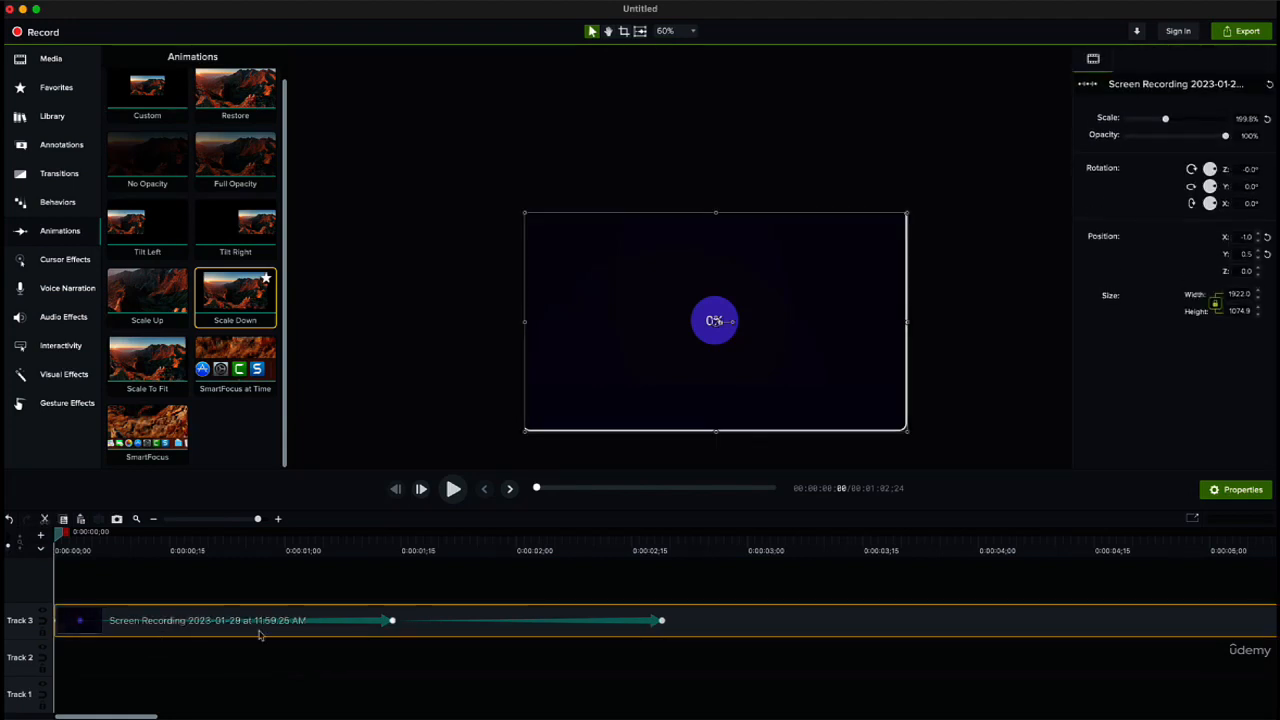
{"action": "left_click_drag", "start_coordinate": [132, 437], "coordinate": [201, 632]}
{"action": "left_click_drag", "start_coordinate": [153, 459], "coordinate": [232, 660]}
{"action": "left_click", "coordinate": [151, 591]}
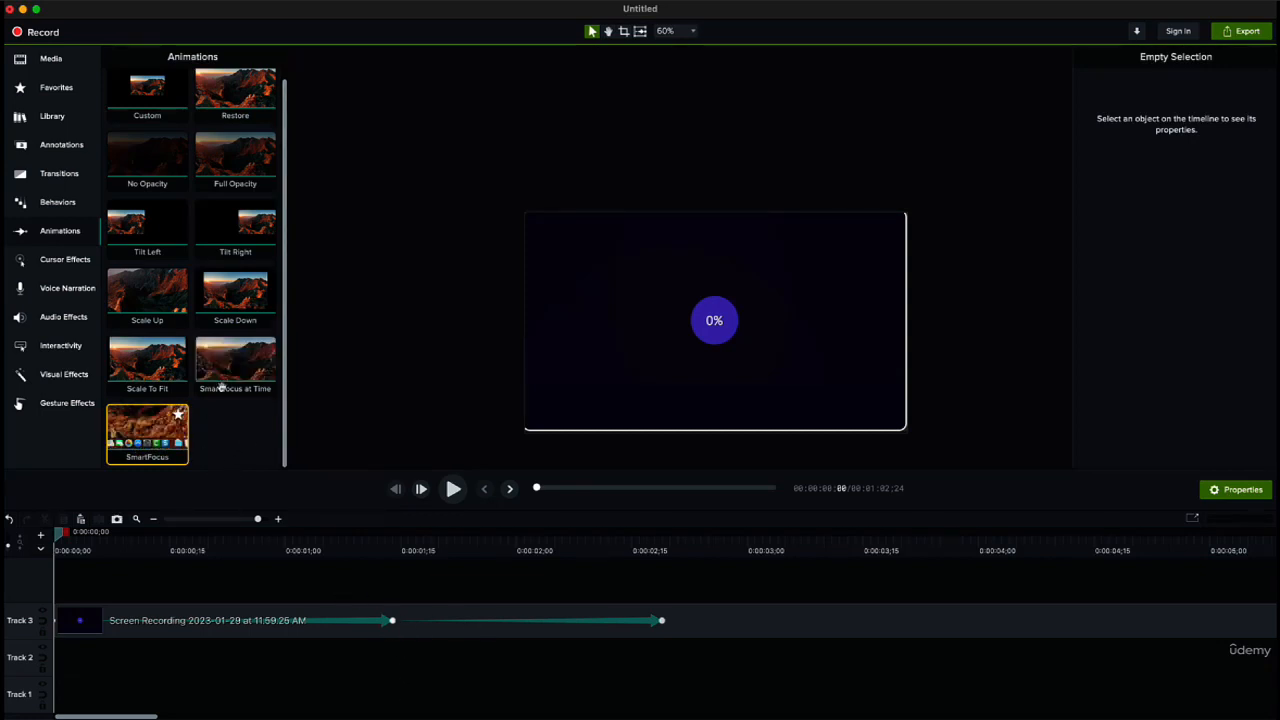
{"action": "mouse_move", "coordinate": [243, 386]}
{"action": "left_mouse_down"}
{"action": "mouse_move", "coordinate": [262, 458]}
{"action": "mouse_move", "coordinate": [383, 621]}
{"action": "mouse_move", "coordinate": [338, 560]}
{"action": "mouse_move", "coordinate": [300, 436]}
{"action": "mouse_move", "coordinate": [370, 620]}
{"action": "mouse_move", "coordinate": [250, 408]}
{"action": "left_mouse_up"}
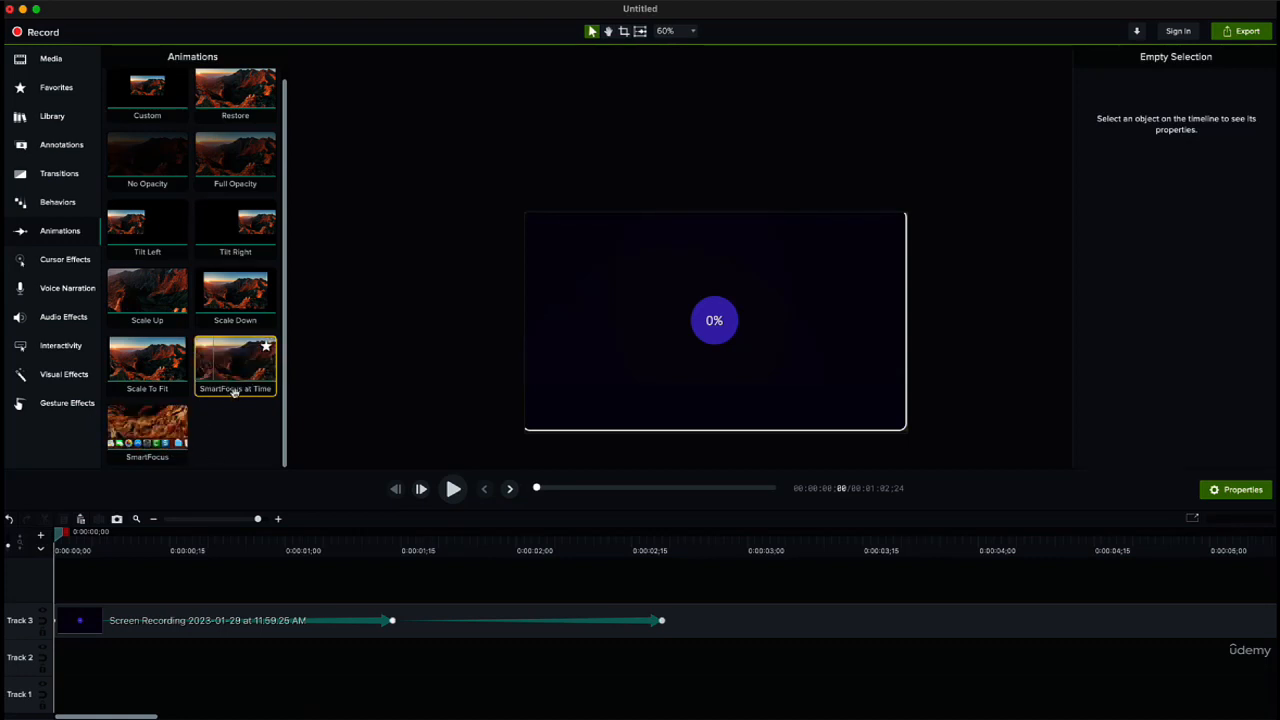
{"action": "scroll", "coordinate": [236, 394], "scroll_direction": "up", "scroll_amount": 1}
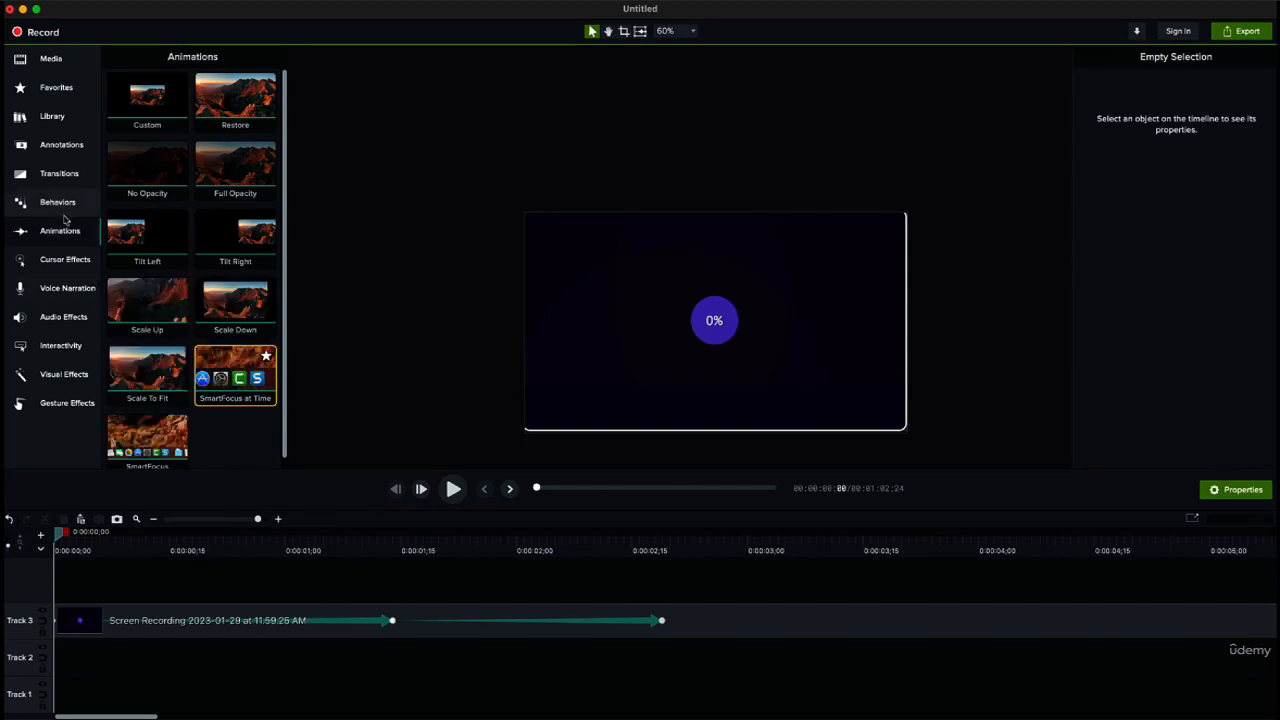
Step: Browse the audio effects and try to apply Noise Removal to the first recording clip
{"action": "left_click", "coordinate": [58, 291]}
{"action": "left_click", "coordinate": [68, 317]}
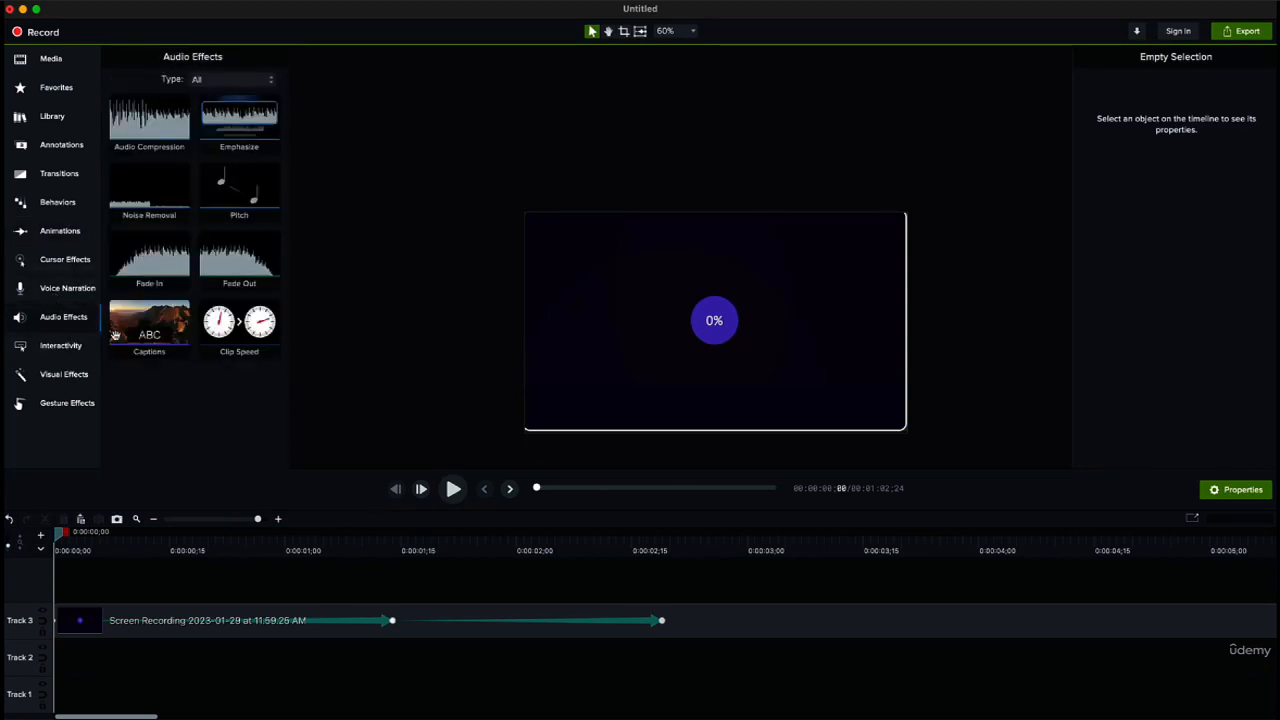
{"action": "mouse_move", "coordinate": [232, 196]}
{"action": "left_mouse_down"}
{"action": "mouse_move", "coordinate": [280, 664]}
{"action": "mouse_move", "coordinate": [236, 148]}
{"action": "mouse_move", "coordinate": [232, 190]}
{"action": "left_mouse_up"}
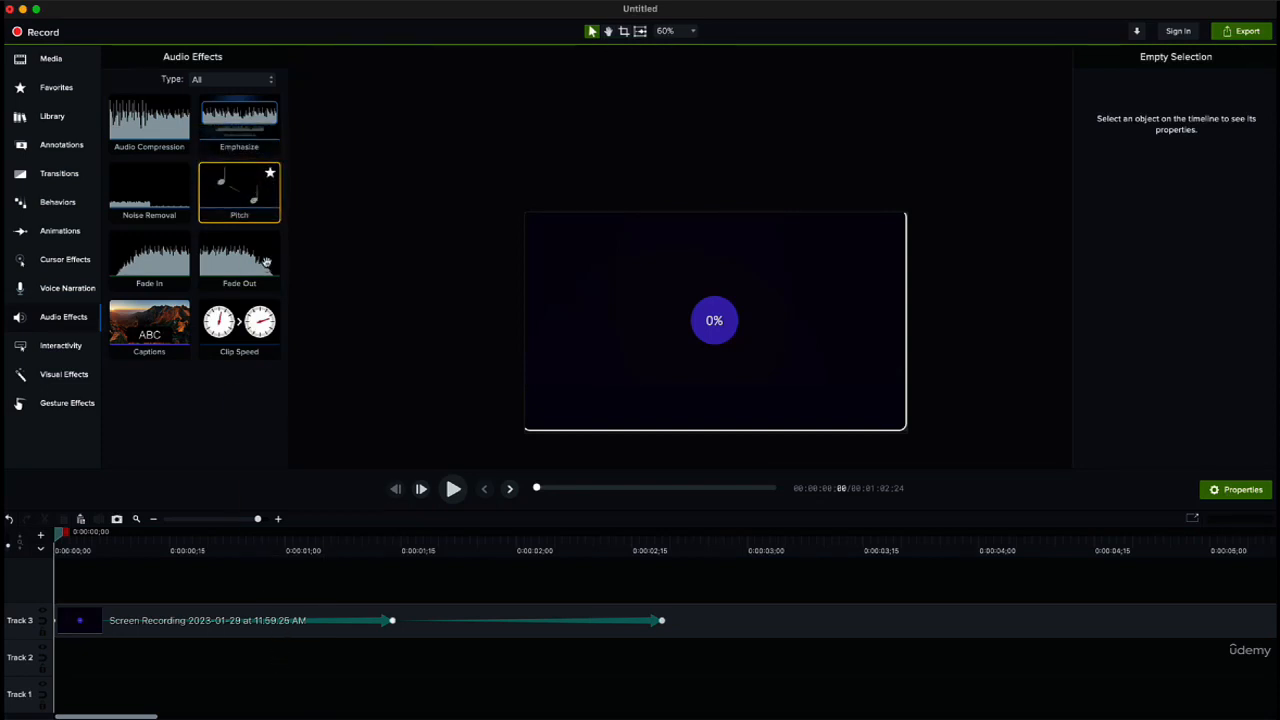
{"action": "left_click", "coordinate": [152, 198]}
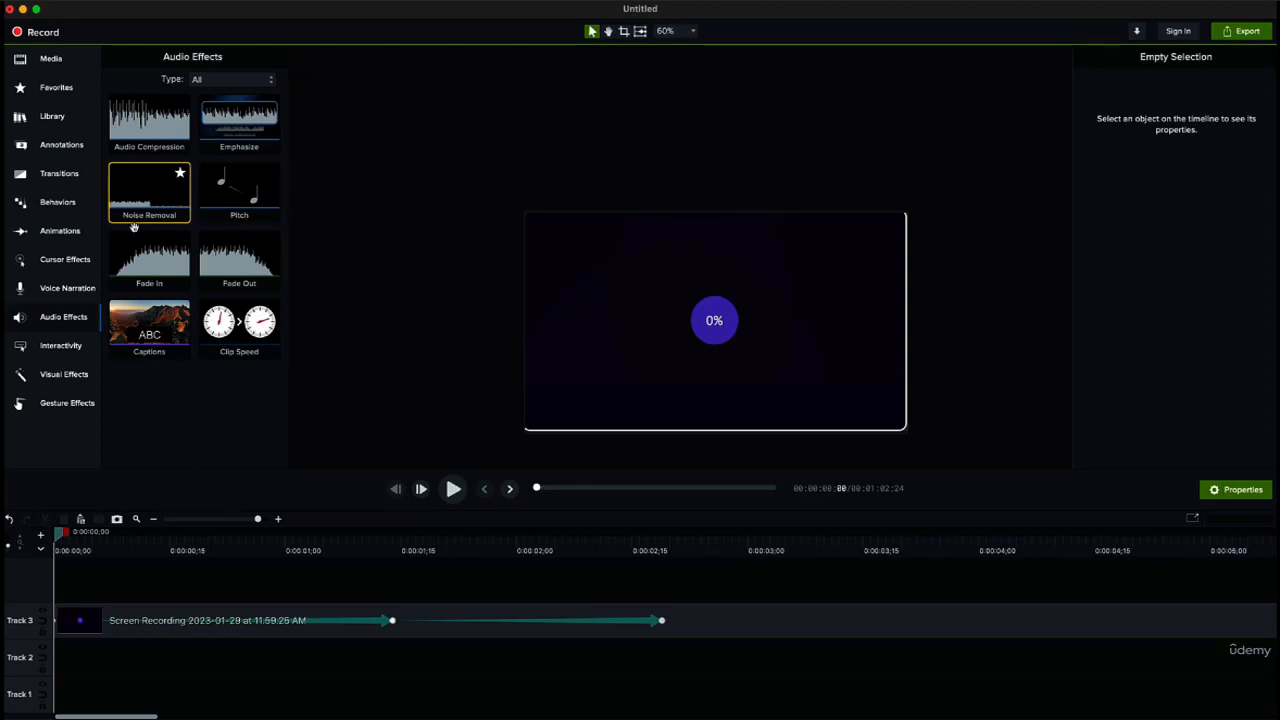
{"action": "left_click_drag", "start_coordinate": [150, 215], "coordinate": [264, 585]}
{"action": "left_click_drag", "start_coordinate": [265, 640], "coordinate": [270, 641]}
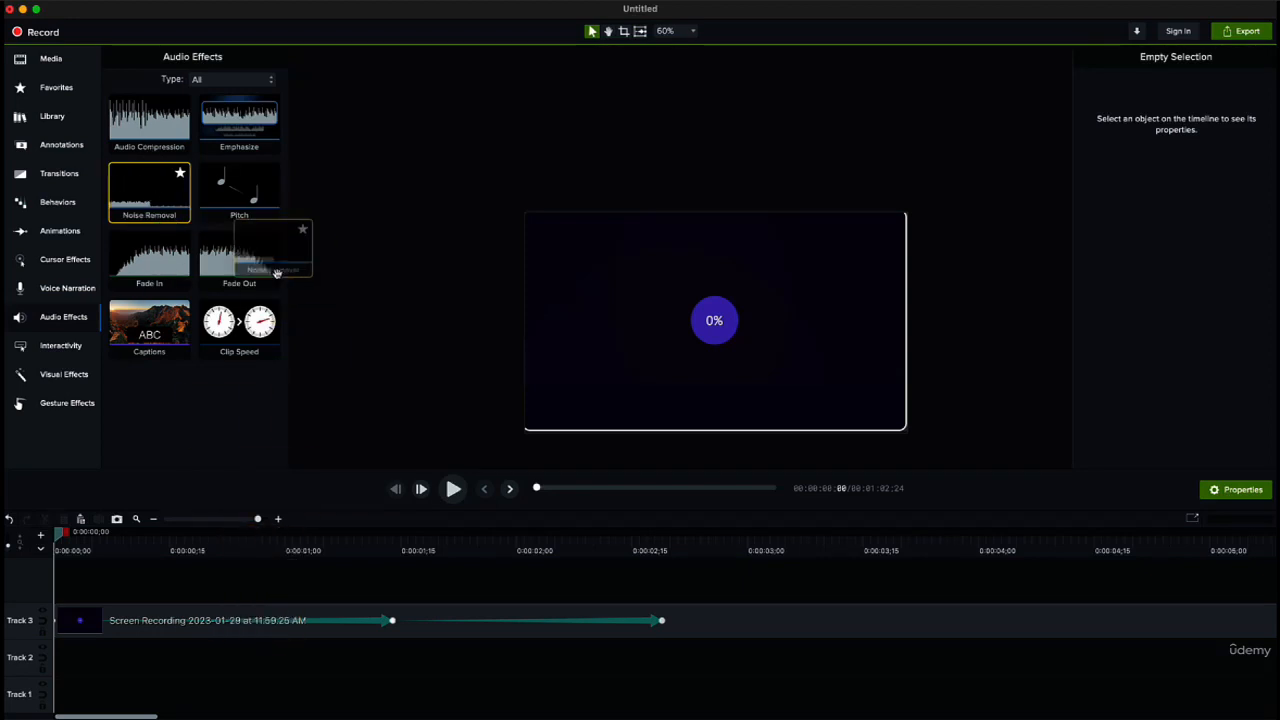
{"action": "left_click", "coordinate": [283, 622]}
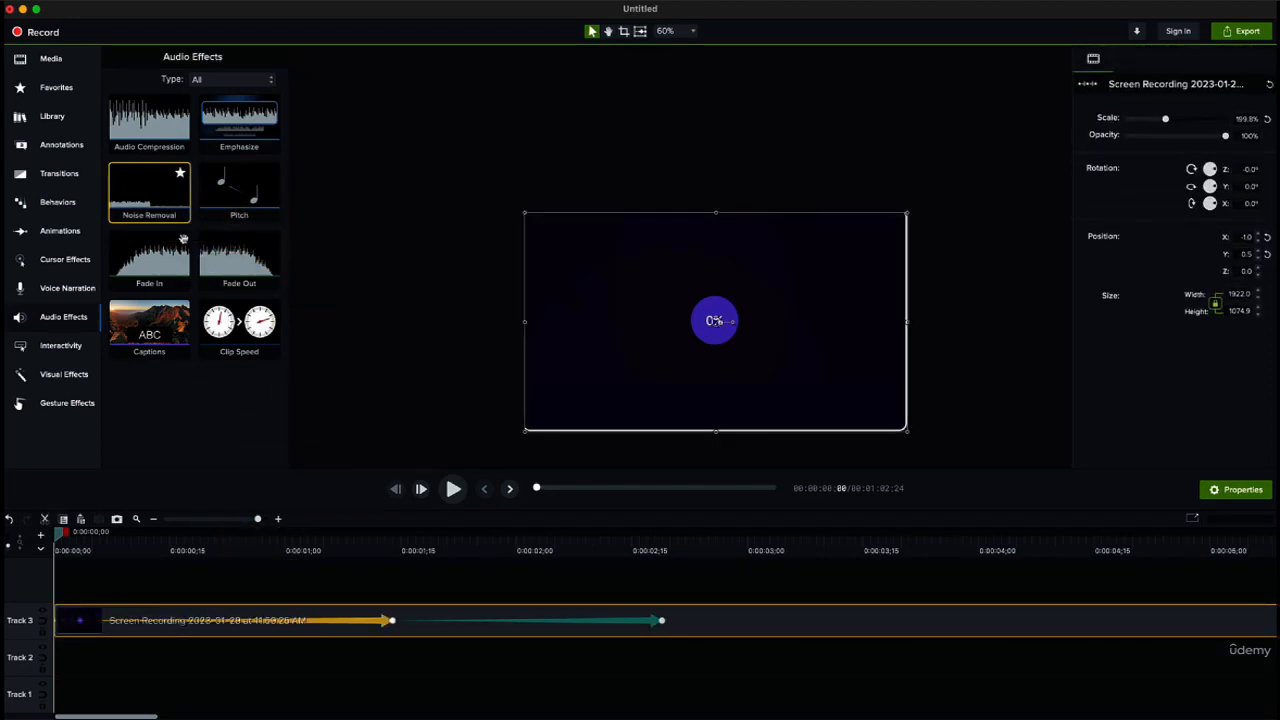
{"action": "left_click_drag", "start_coordinate": [159, 213], "coordinate": [213, 216]}
Step: Add the red arrow callout from the Industrial style to the canvas, just beside the progress circle
{"action": "left_click", "coordinate": [48, 176]}
{"action": "left_click", "coordinate": [56, 147]}
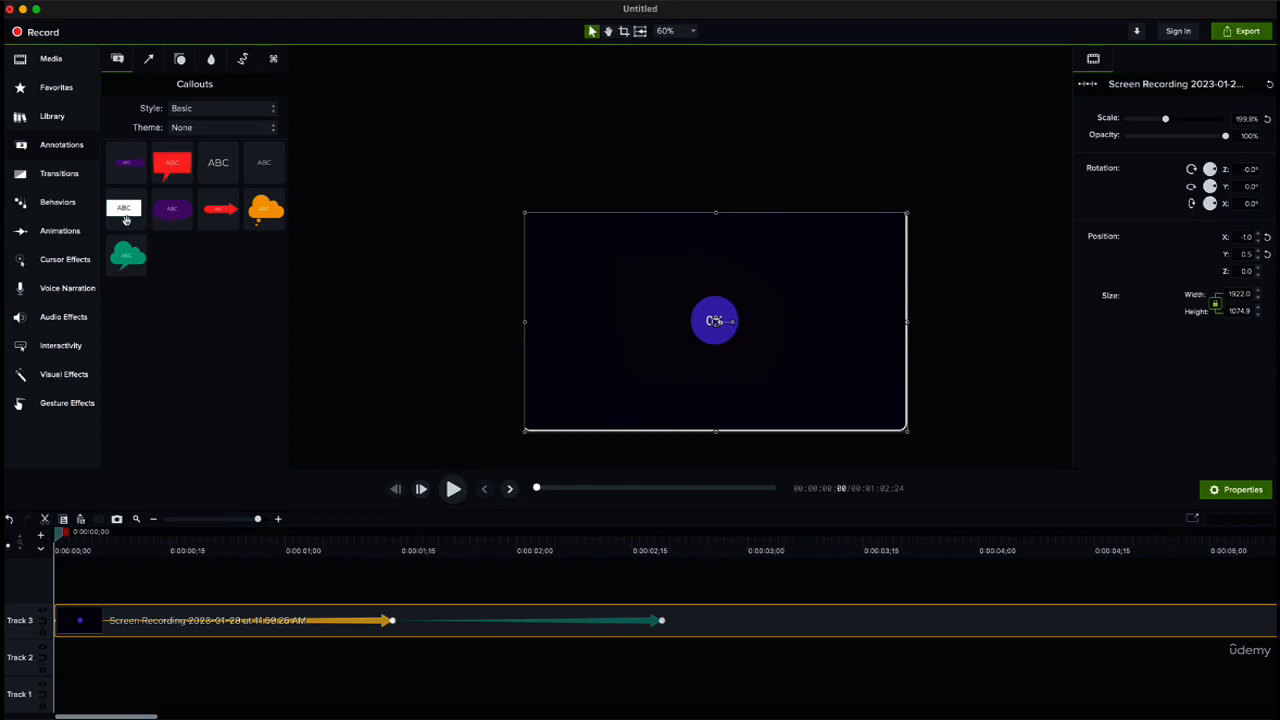
{"action": "left_click", "coordinate": [202, 110]}
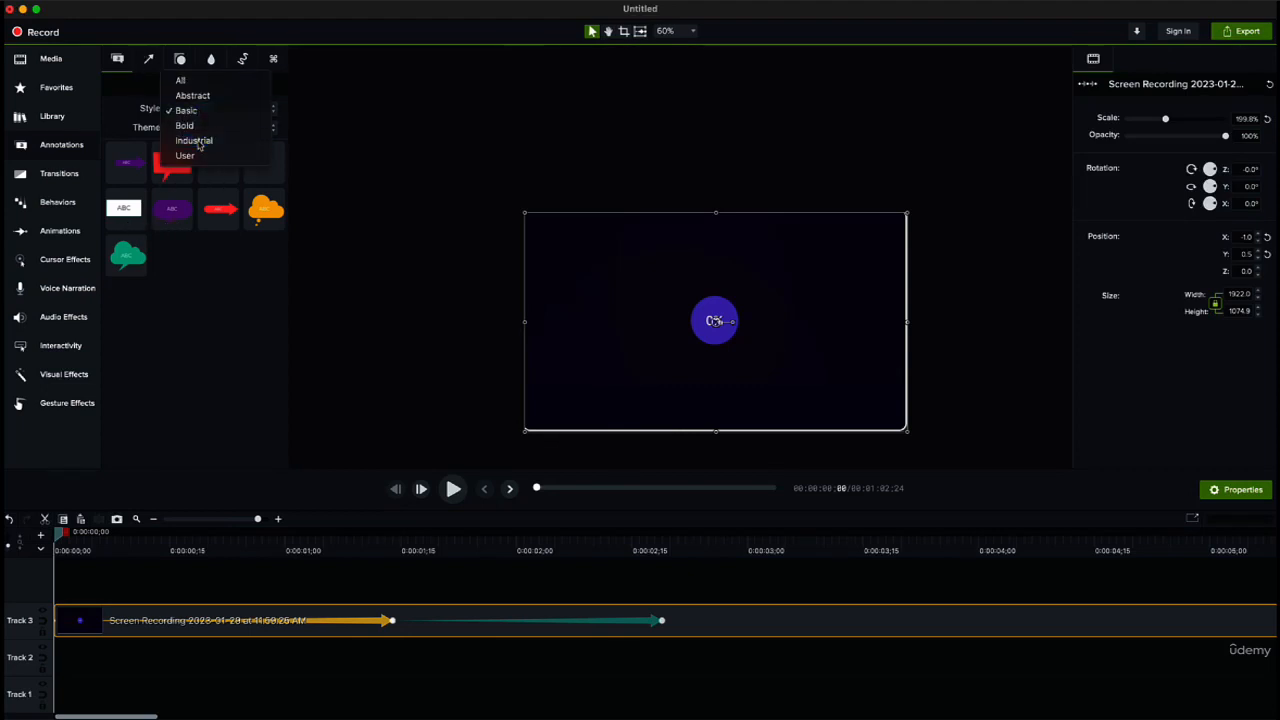
{"action": "left_click", "coordinate": [190, 138]}
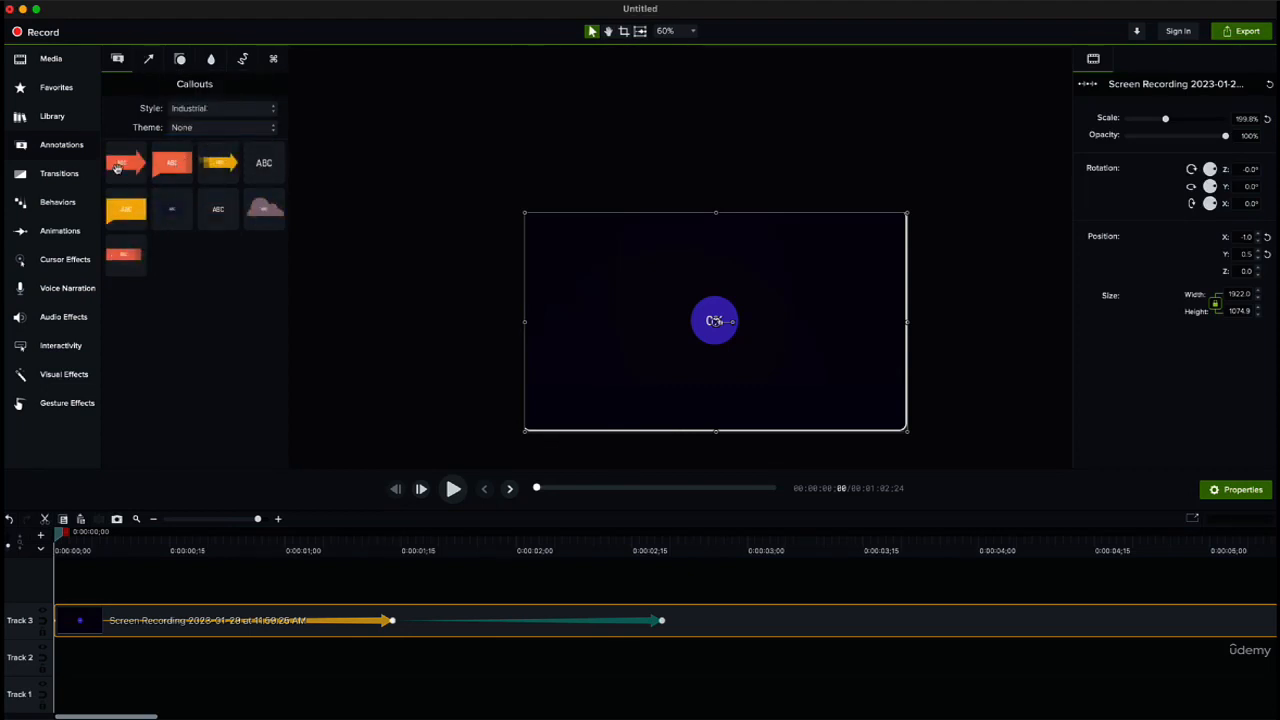
{"action": "left_click_drag", "start_coordinate": [117, 168], "coordinate": [790, 330]}
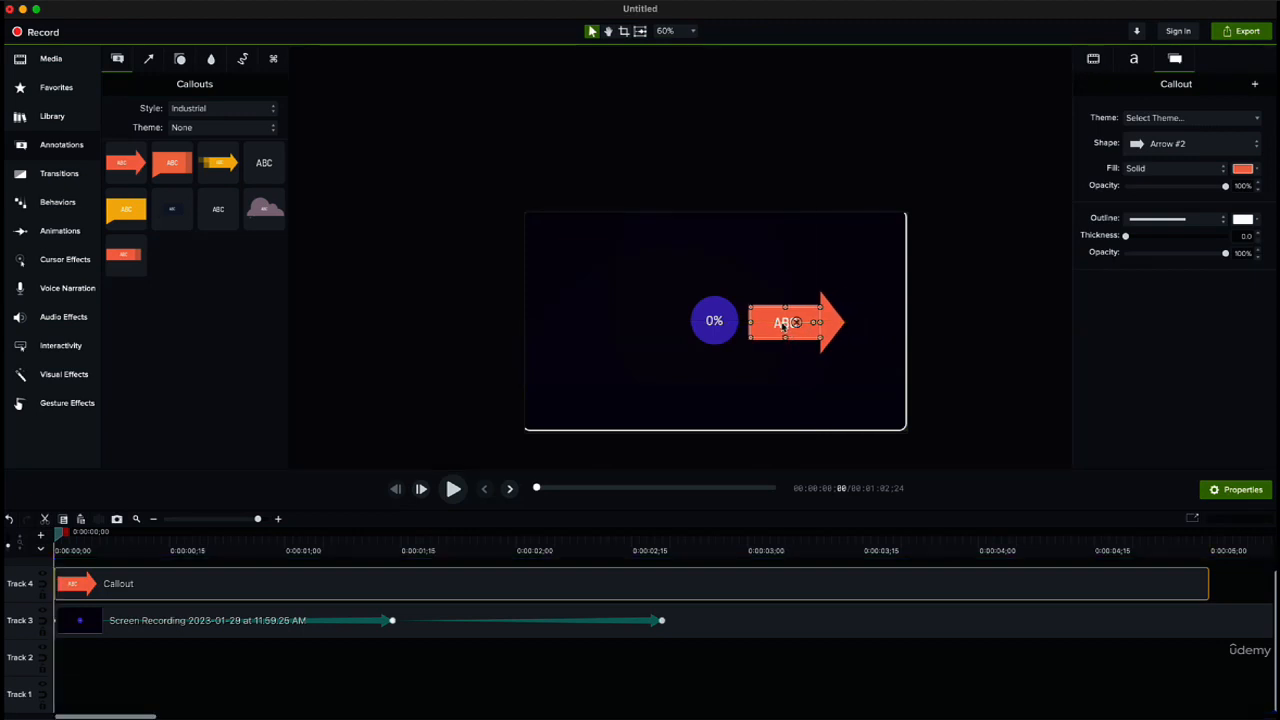
Step: Trim the arrow callout on Track 4 to well under a second at the start of the timeline
{"action": "left_click_drag", "start_coordinate": [246, 521], "coordinate": [232, 520]}
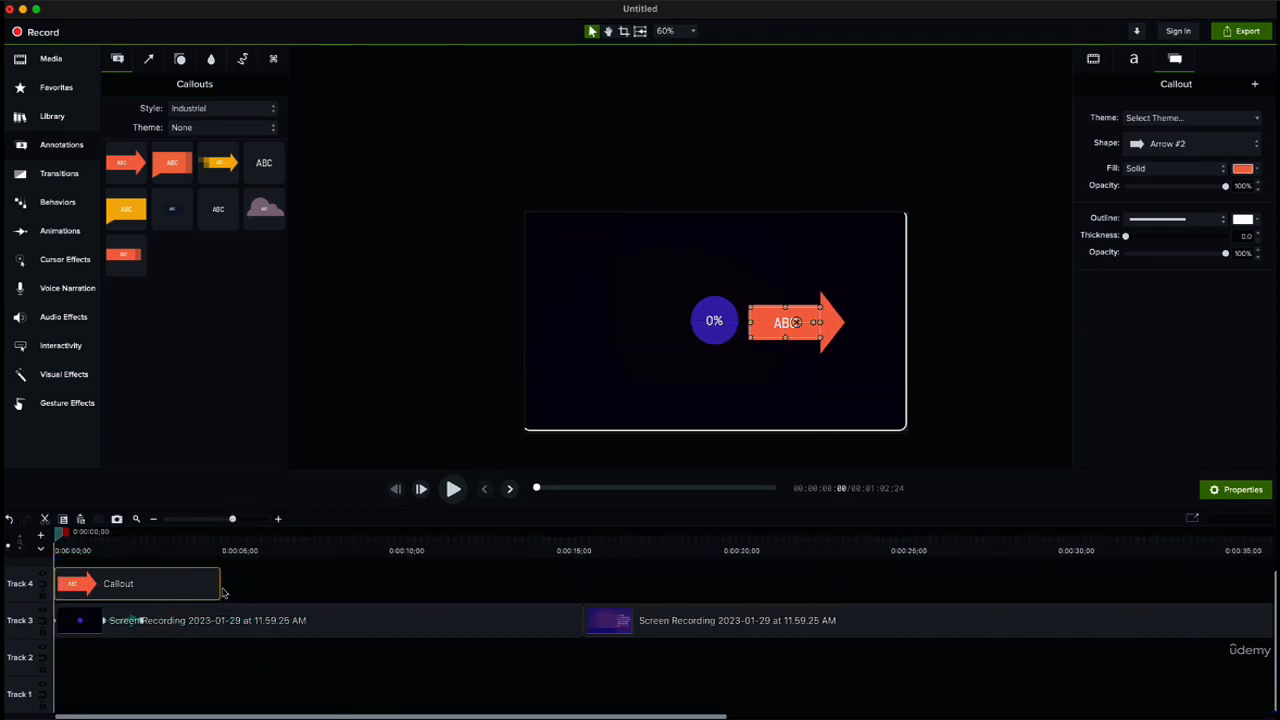
{"action": "left_click_drag", "start_coordinate": [220, 588], "coordinate": [676, 590]}
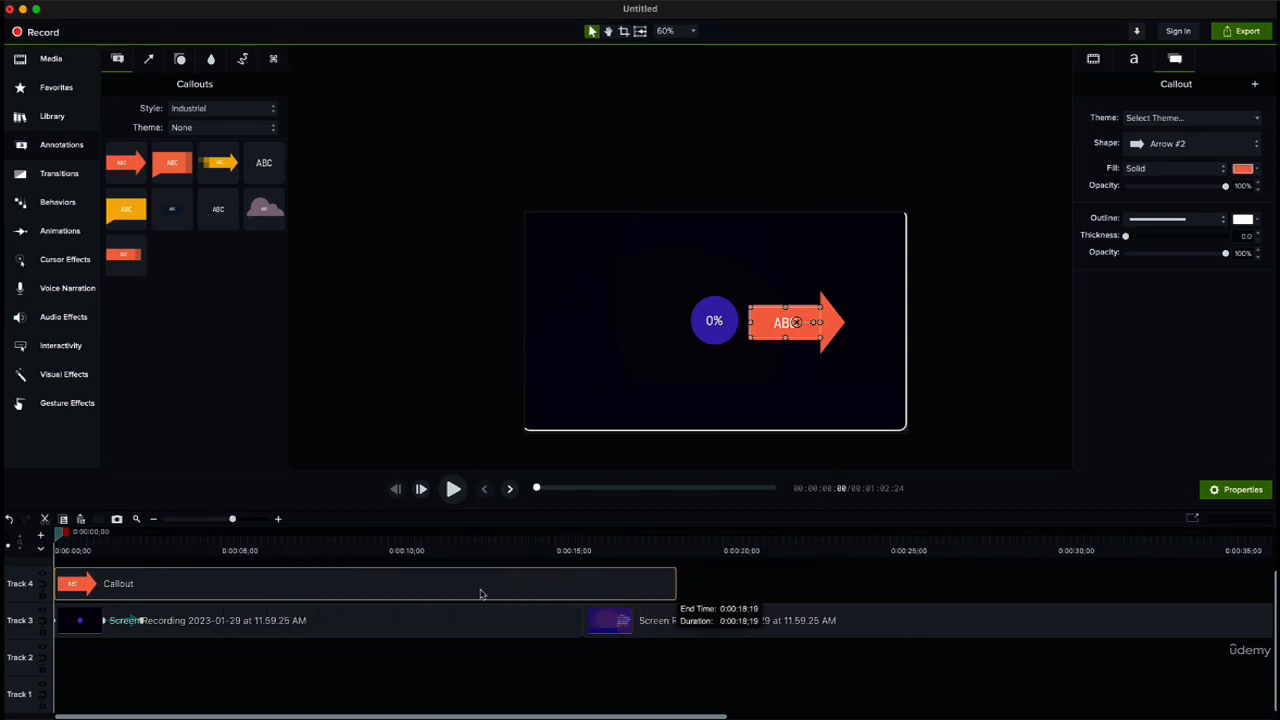
{"action": "left_click_drag", "start_coordinate": [480, 593], "coordinate": [61, 588]}
Step: Replace the arrow callout's placeholder text with "Hi"
{"action": "double_click", "coordinate": [787, 330]}
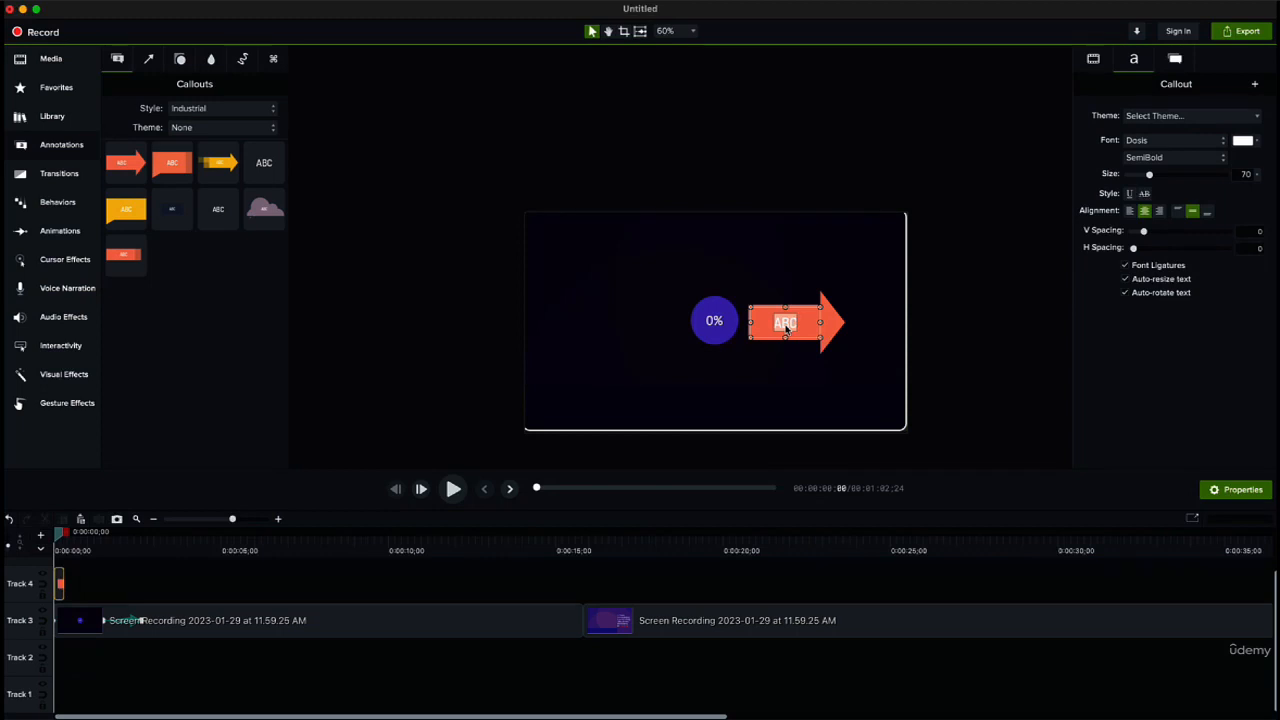
{"action": "type", "text": "Hi"}
{"action": "left_click", "coordinate": [976, 160]}
{"action": "left_click", "coordinate": [804, 317]}
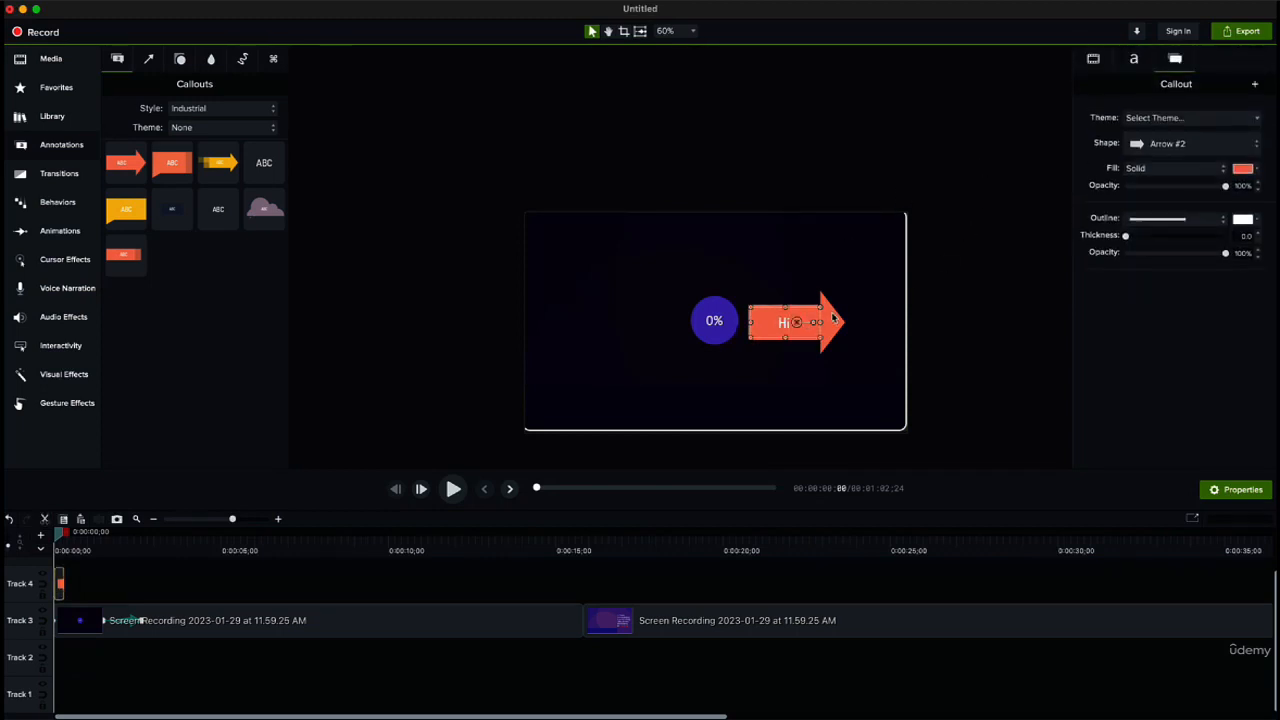
{"action": "double_click", "coordinate": [833, 318]}
{"action": "left_click", "coordinate": [849, 334]}
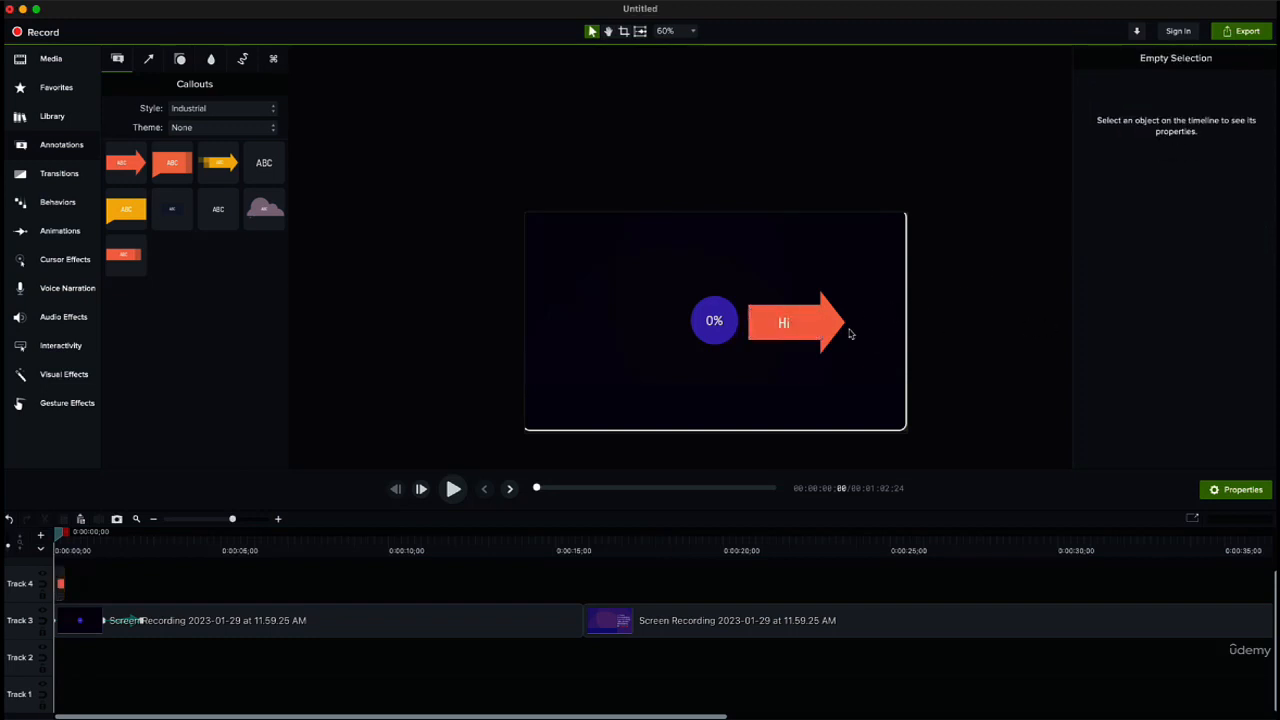
Step: Change the arrow callout's fill colour to pink #F762A0 and move the playhead to 0:00:00;03
{"action": "left_click", "coordinate": [820, 322]}
{"action": "left_click", "coordinate": [1242, 168]}
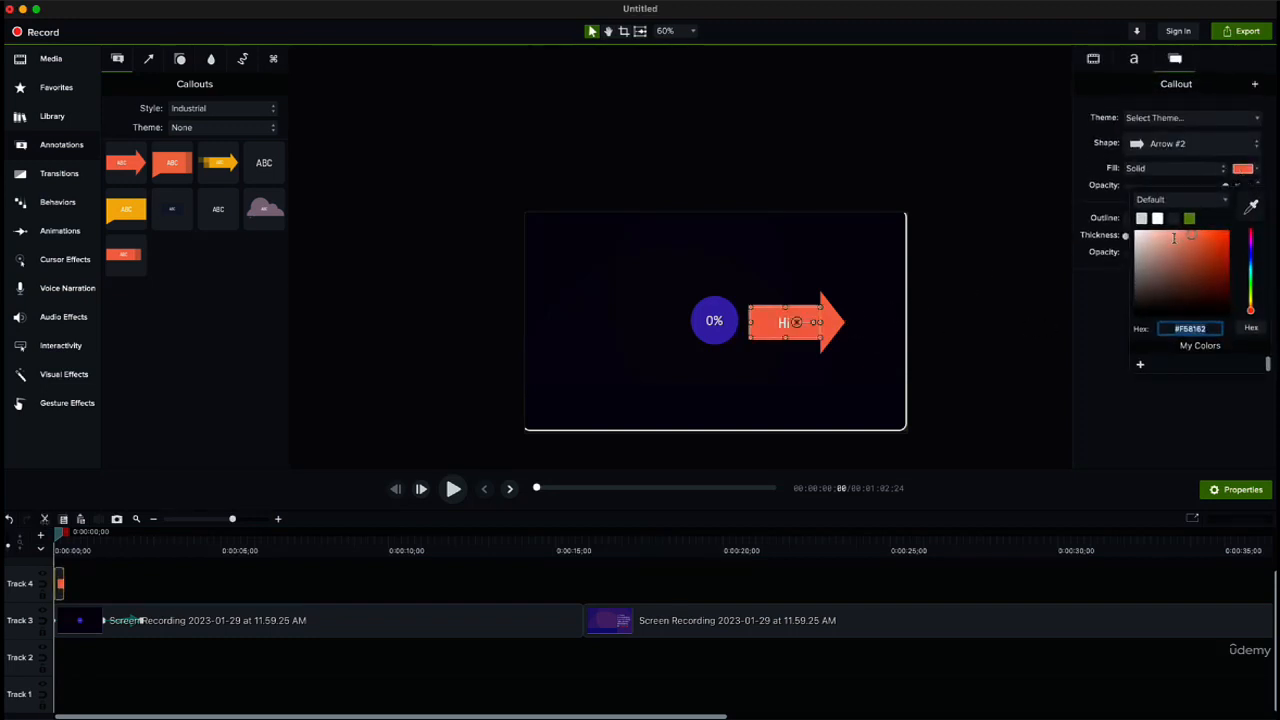
{"action": "left_click_drag", "start_coordinate": [1252, 260], "coordinate": [1252, 238]}
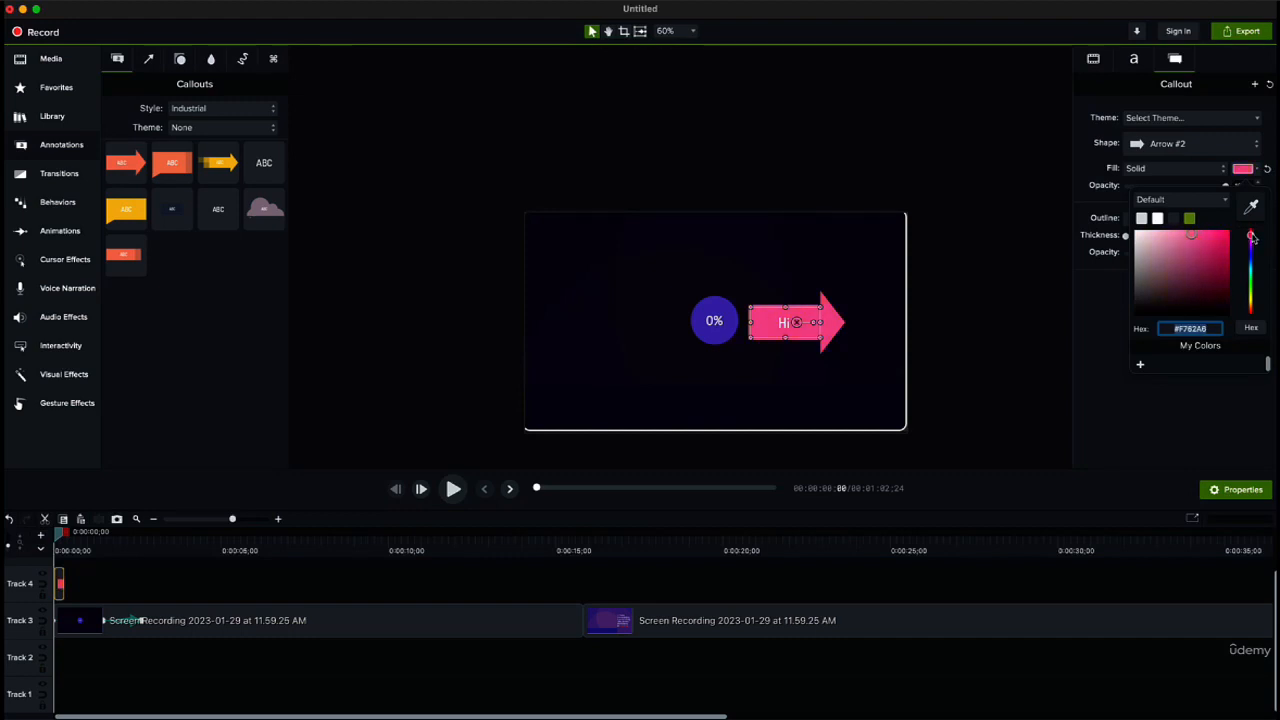
{"action": "left_click", "coordinate": [975, 347]}
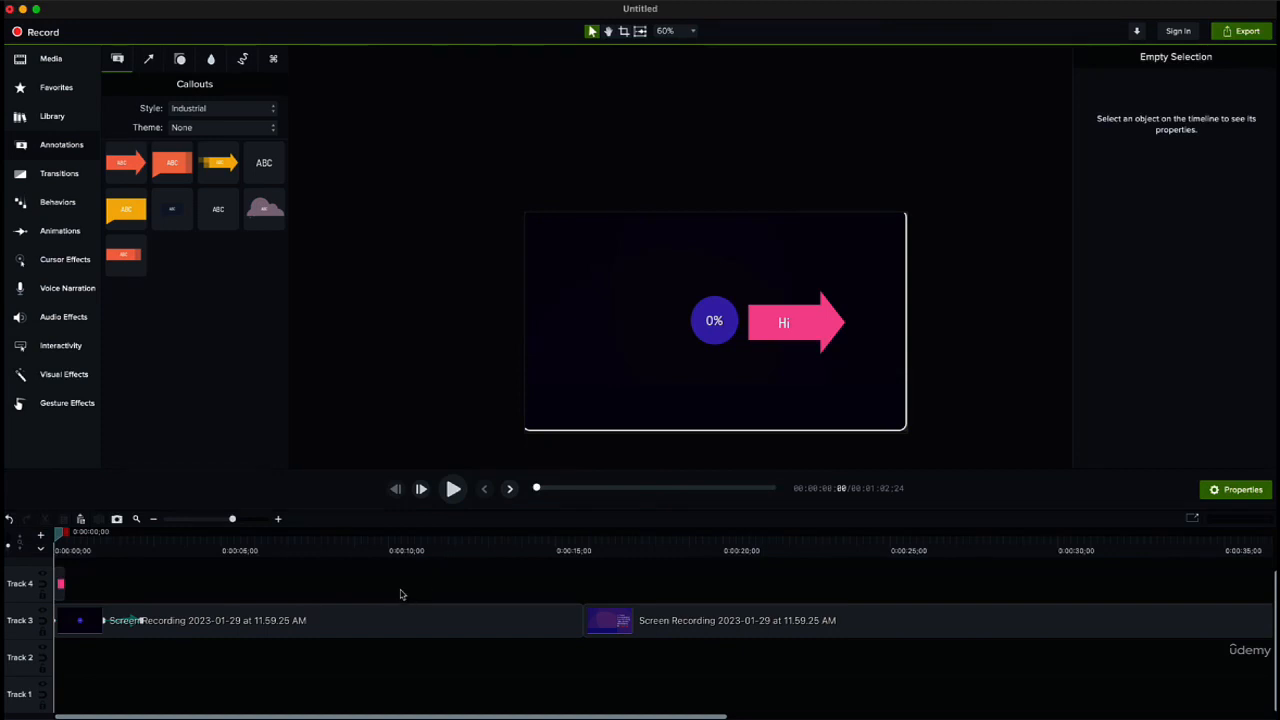
{"action": "mouse_move", "coordinate": [60, 535]}
{"action": "left_mouse_down"}
{"action": "mouse_move", "coordinate": [83, 535]}
{"action": "mouse_move", "coordinate": [64, 557]}
{"action": "left_mouse_up"}
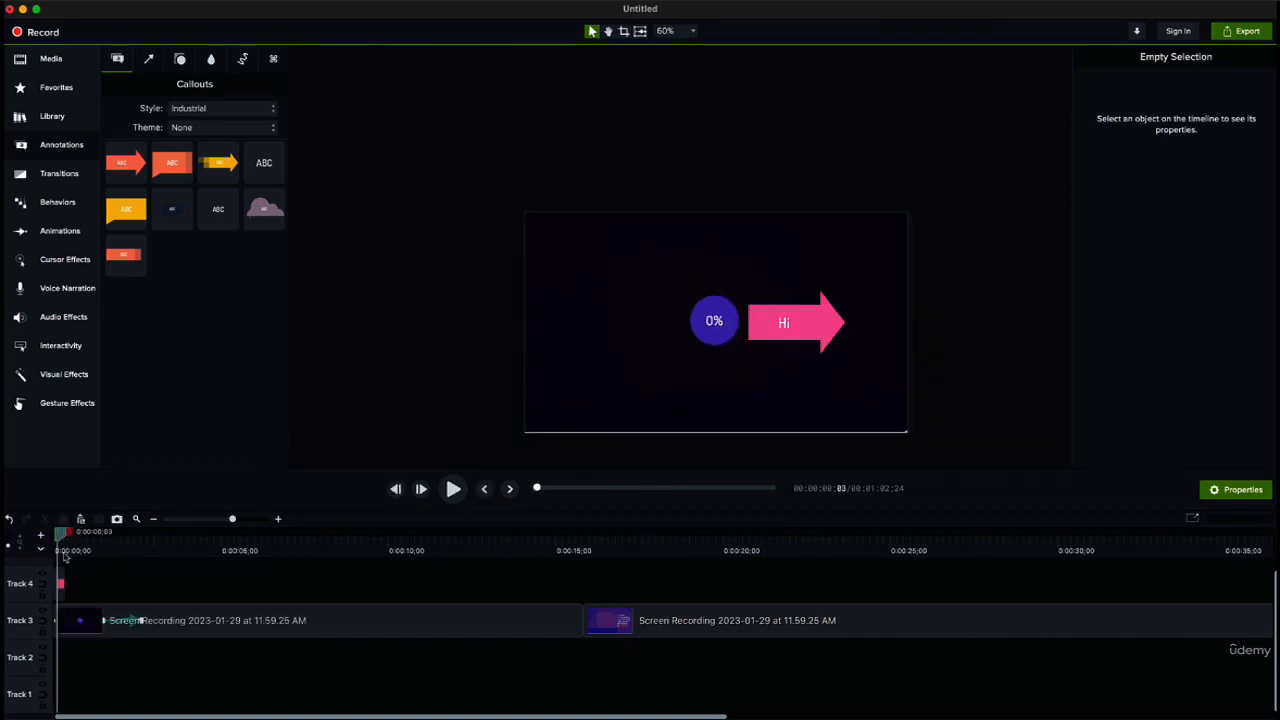
Step: Add a Blur annotation on Track 4 above the end of the second recording clip, and move the playhead to 0:00:56;08
{"action": "left_click", "coordinate": [182, 66]}
{"action": "left_click", "coordinate": [206, 60]}
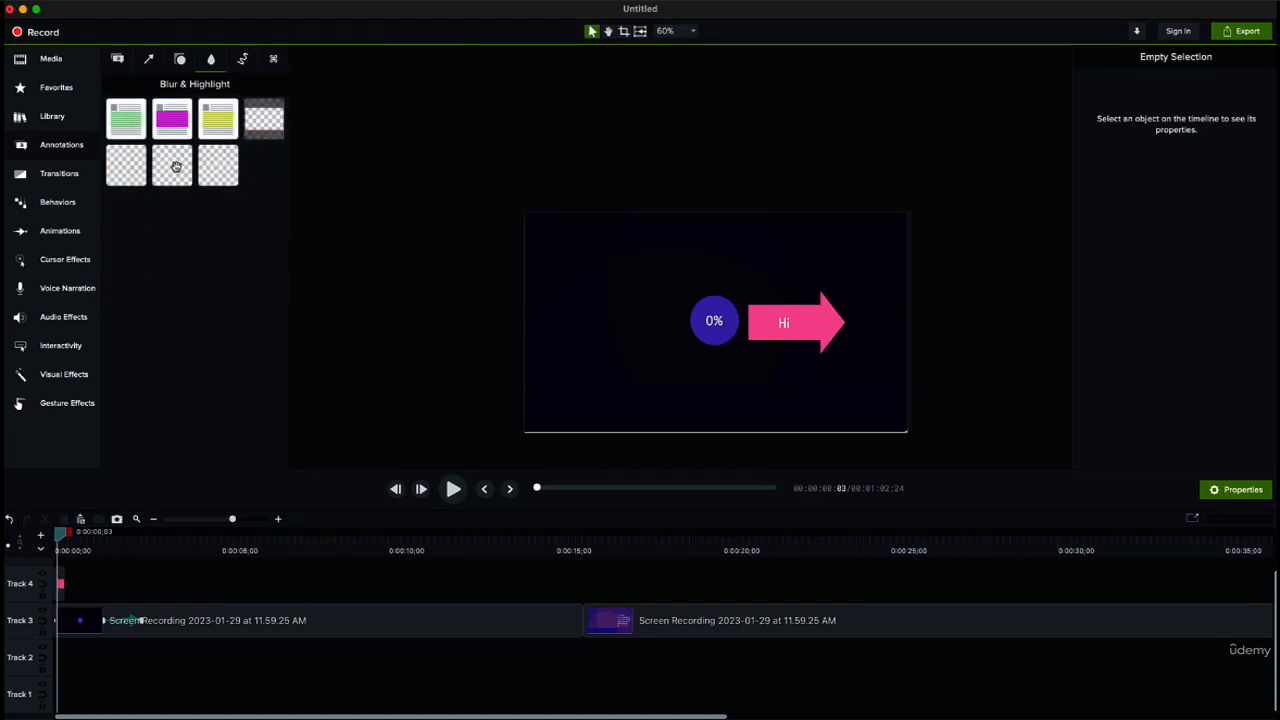
{"action": "mouse_move", "coordinate": [166, 162]}
{"action": "left_mouse_down"}
{"action": "mouse_move", "coordinate": [285, 250]}
{"action": "mouse_move", "coordinate": [546, 340]}
{"action": "mouse_move", "coordinate": [170, 162]}
{"action": "left_mouse_up"}
{"action": "left_click_drag", "start_coordinate": [233, 525], "coordinate": [207, 520]}
{"action": "left_click_drag", "start_coordinate": [175, 163], "coordinate": [330, 597]}
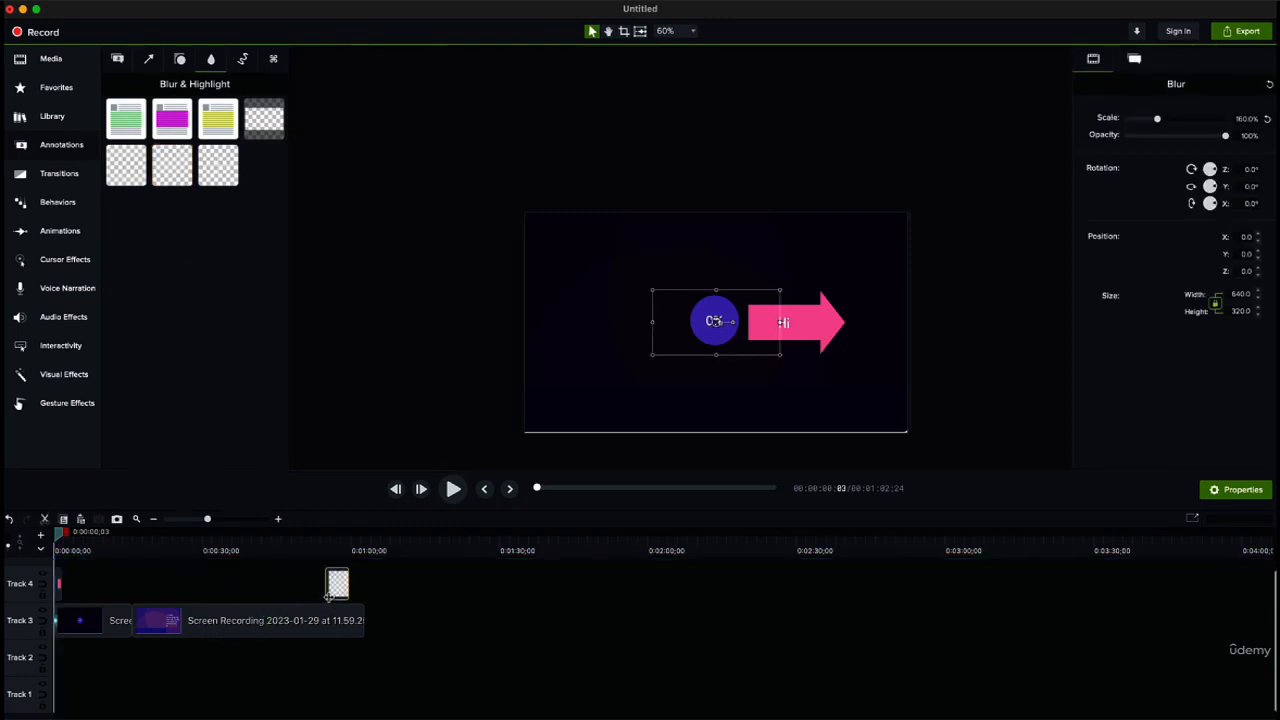
{"action": "left_click", "coordinate": [326, 545]}
{"action": "left_click_drag", "start_coordinate": [326, 540], "coordinate": [332, 542]}
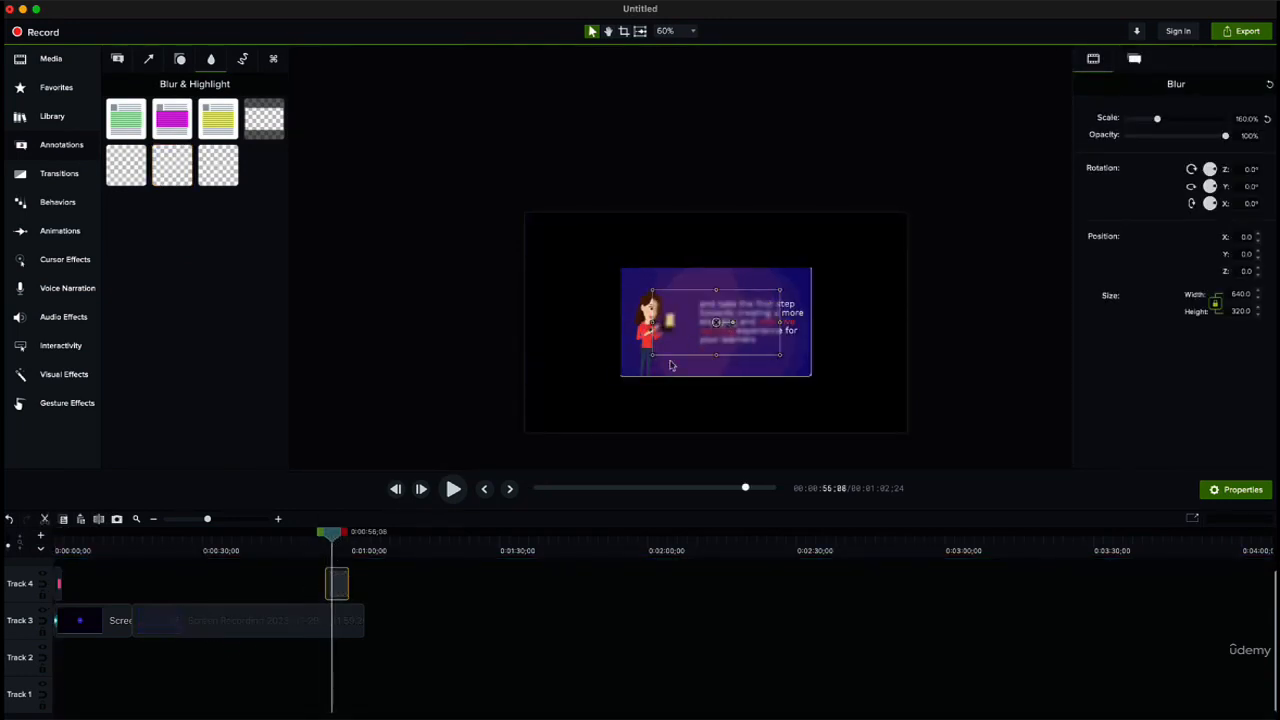
Step: Enlarge the second recording clip to about 200.1% so it fills the canvas
{"action": "left_click", "coordinate": [632, 375]}
{"action": "left_click_drag", "start_coordinate": [622, 377], "coordinate": [527, 430]}
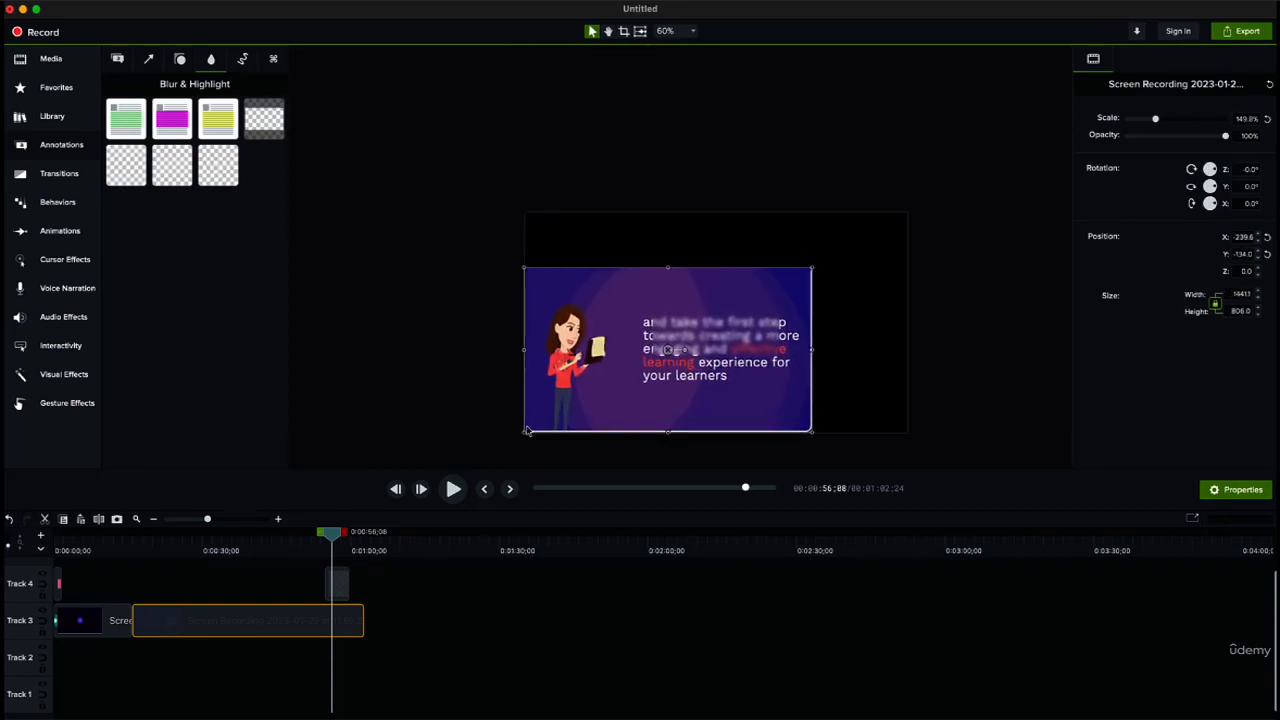
{"action": "left_click_drag", "start_coordinate": [814, 268], "coordinate": [910, 228]}
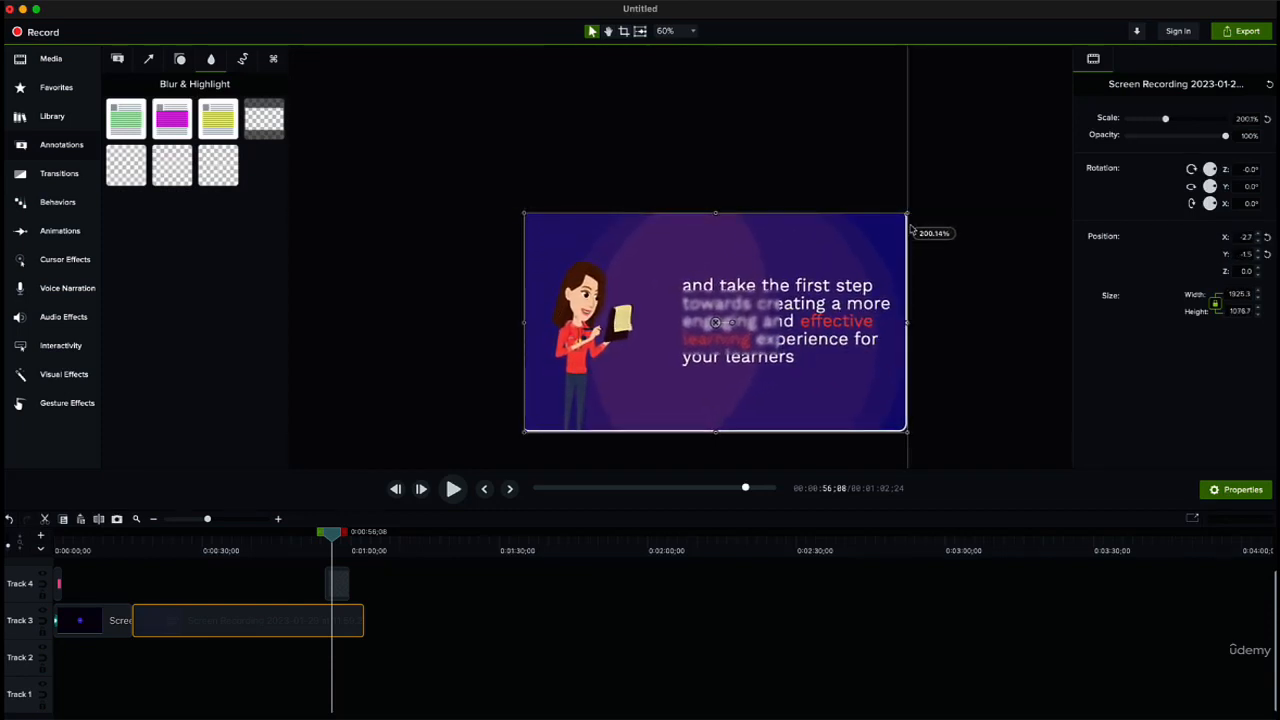
Step: Position the blur over the paragraph beside the woman and resize it to about 1122 by 600 so it covers all the text
{"action": "left_click", "coordinate": [669, 366]}
{"action": "left_click", "coordinate": [693, 317]}
{"action": "left_click_drag", "start_coordinate": [693, 316], "coordinate": [711, 307]}
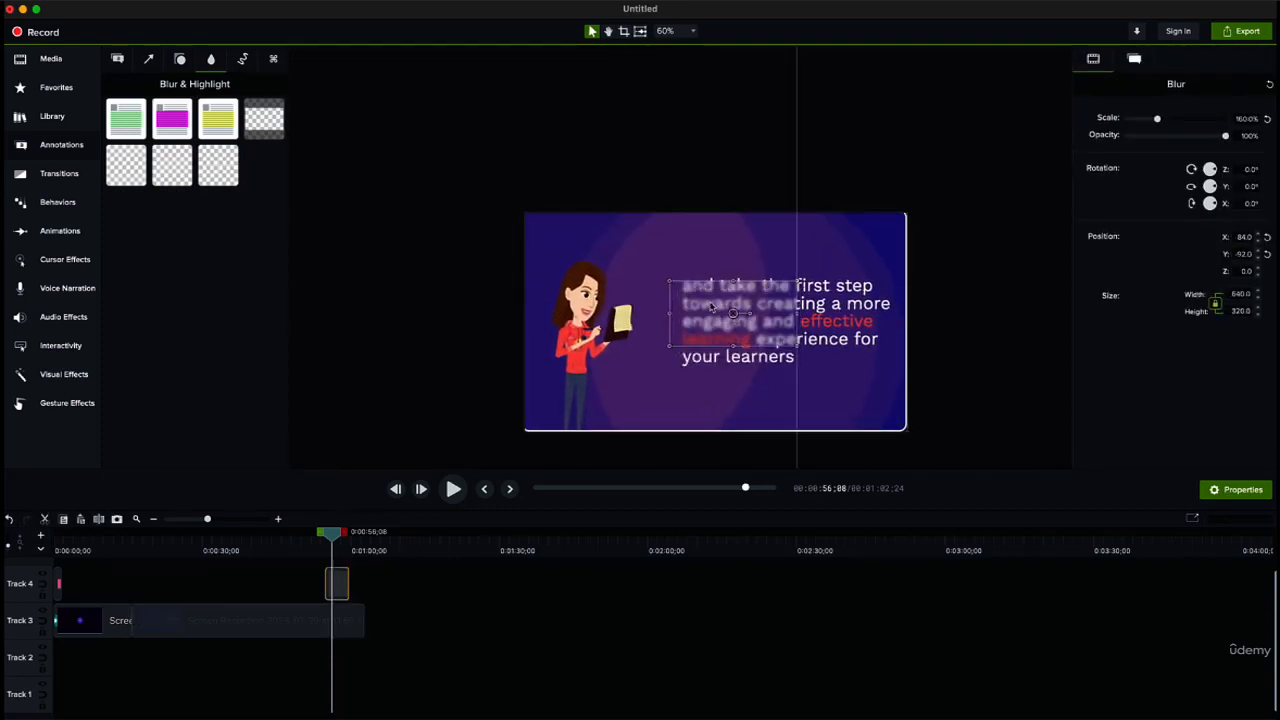
{"action": "left_click_drag", "start_coordinate": [799, 346], "coordinate": [896, 385]}
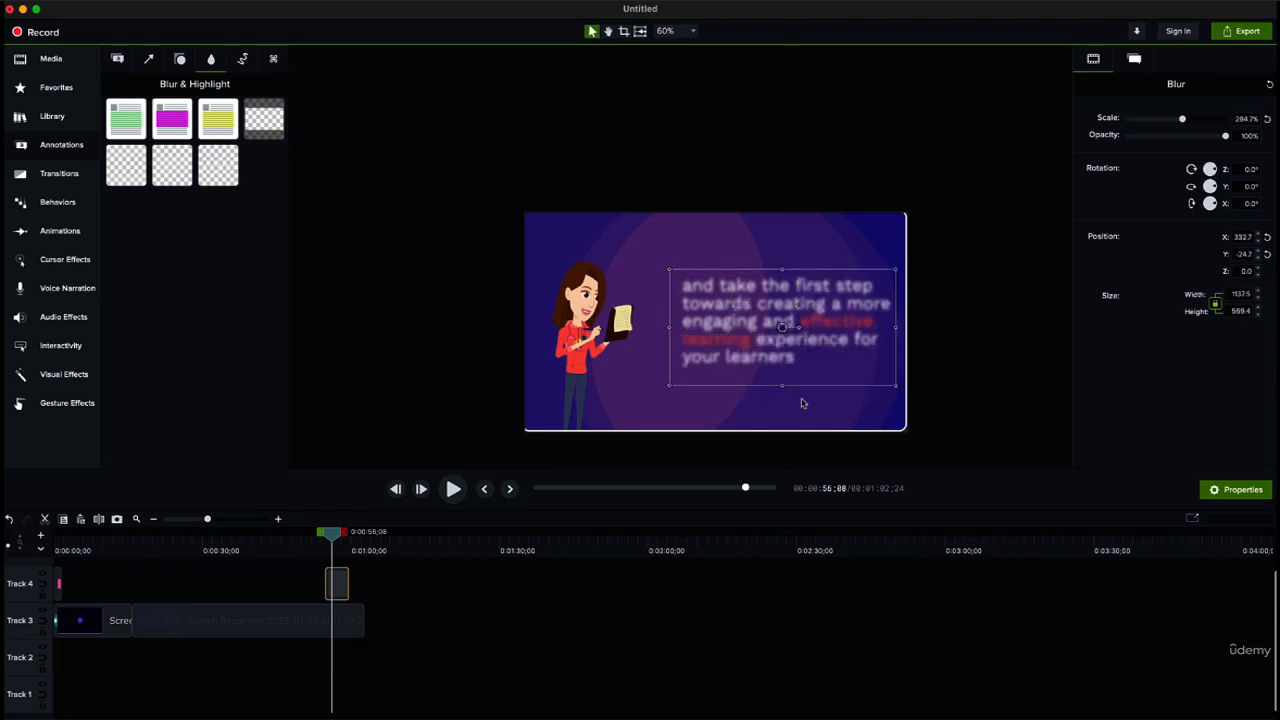
{"action": "mouse_move", "coordinate": [675, 270]}
{"action": "left_mouse_down"}
{"action": "mouse_move", "coordinate": [589, 190]}
{"action": "mouse_move", "coordinate": [551, 249]}
{"action": "mouse_move", "coordinate": [672, 264]}
{"action": "left_mouse_up"}
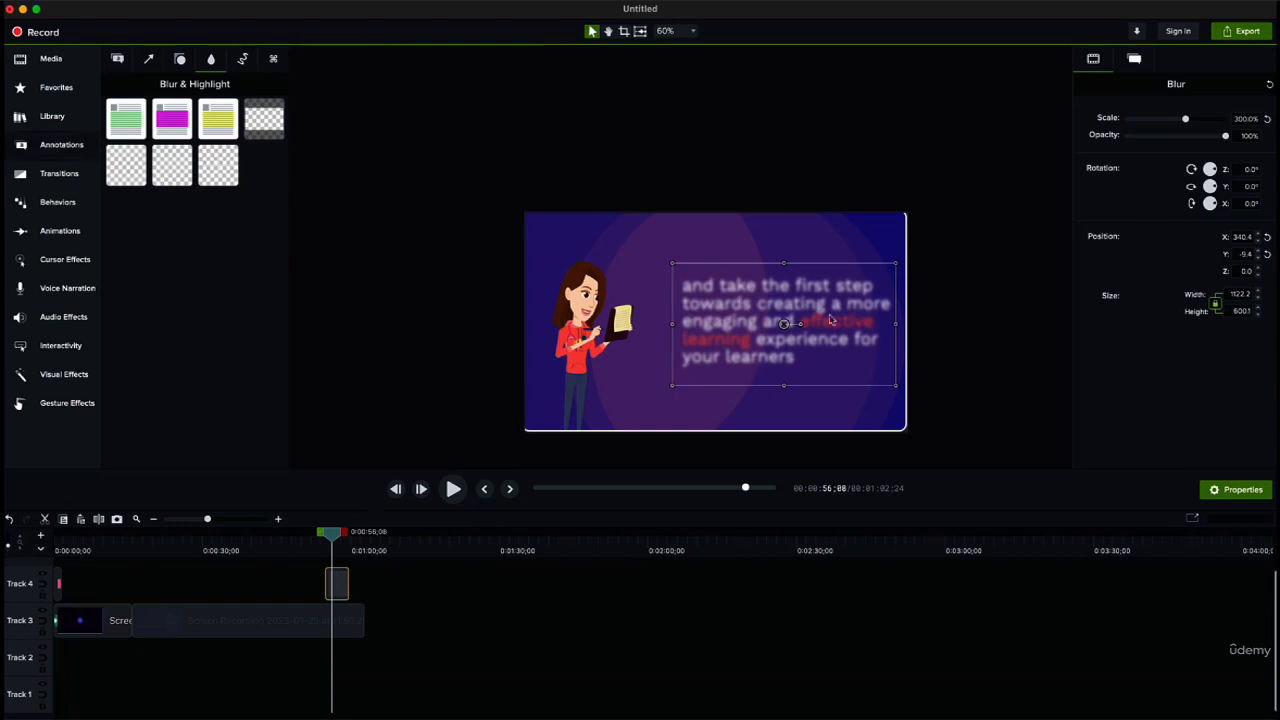
Step: Replace the blur with a Spotlight annotation on Track 4, sized and positioned to frame the whole paragraph beside the woman
{"action": "key", "text": "Delete"}
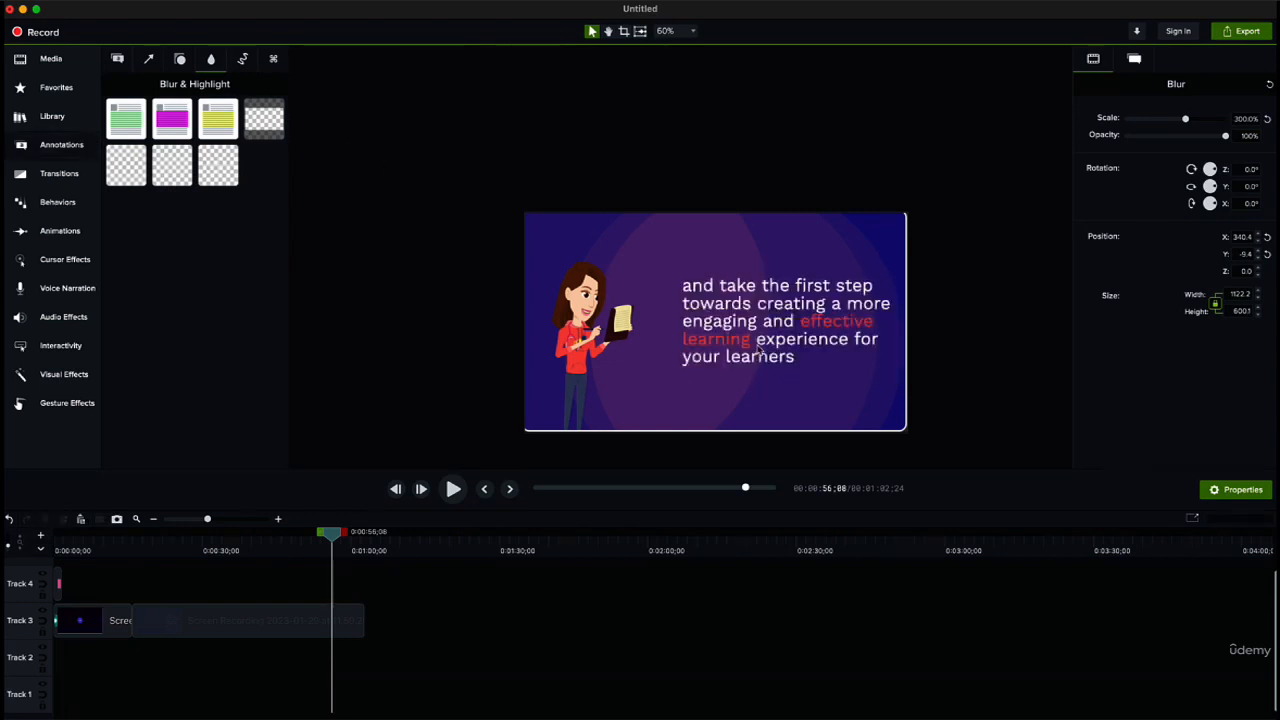
{"action": "left_click_drag", "start_coordinate": [258, 122], "coordinate": [884, 377]}
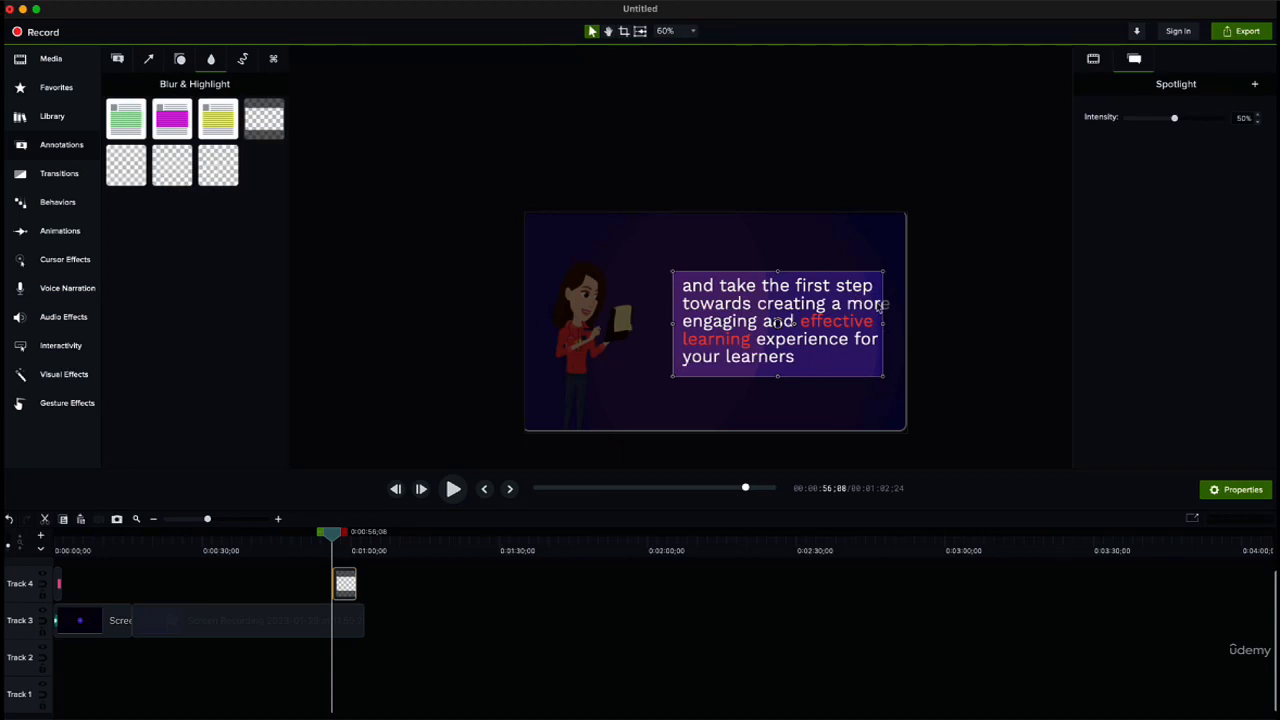
{"action": "left_click_drag", "start_coordinate": [884, 380], "coordinate": [894, 378]}
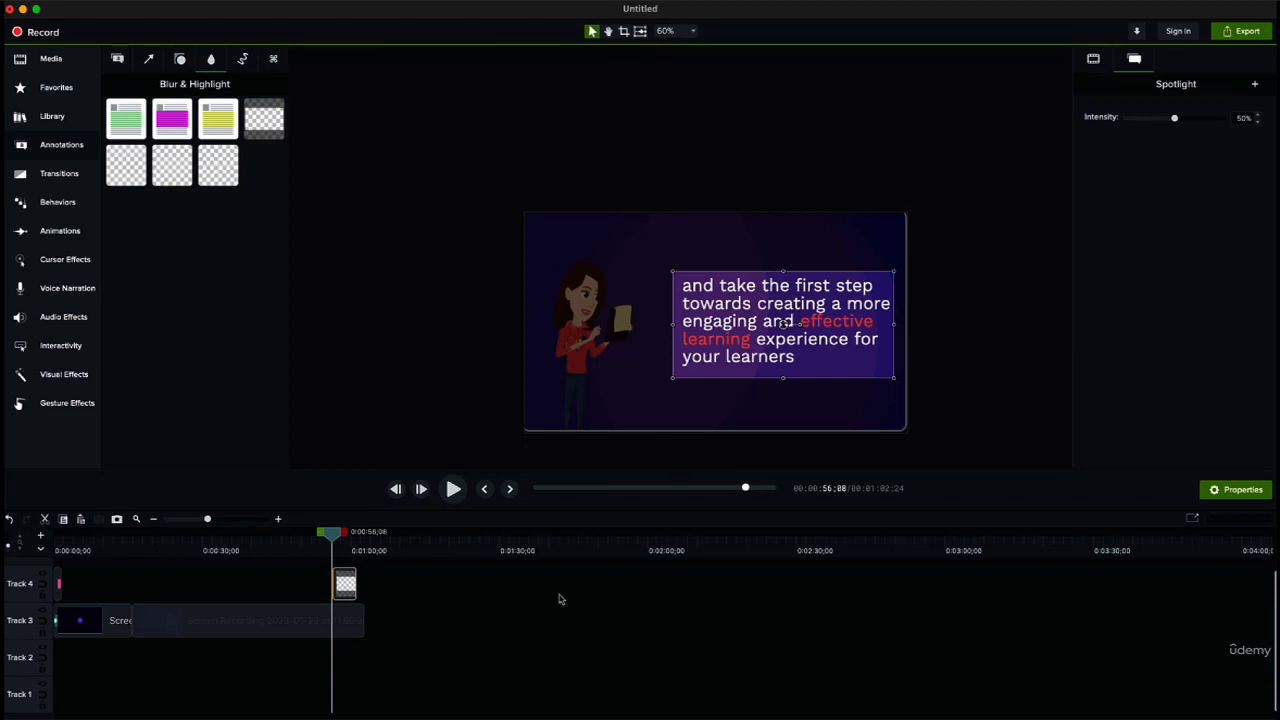
{"action": "scroll", "coordinate": [560, 597], "scroll_direction": "up", "scroll_amount": 1}
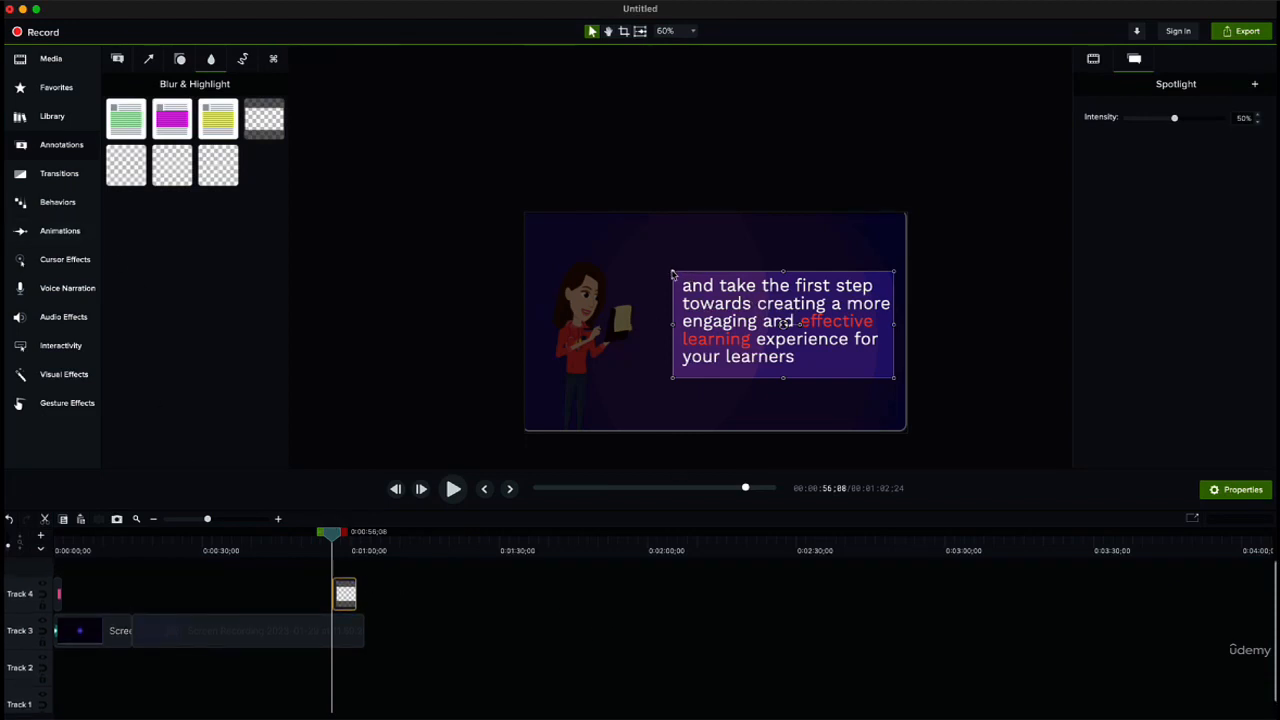
{"action": "mouse_move", "coordinate": [672, 272]}
{"action": "left_mouse_down"}
{"action": "mouse_move", "coordinate": [792, 276]}
{"action": "mouse_move", "coordinate": [679, 267]}
{"action": "left_mouse_up"}
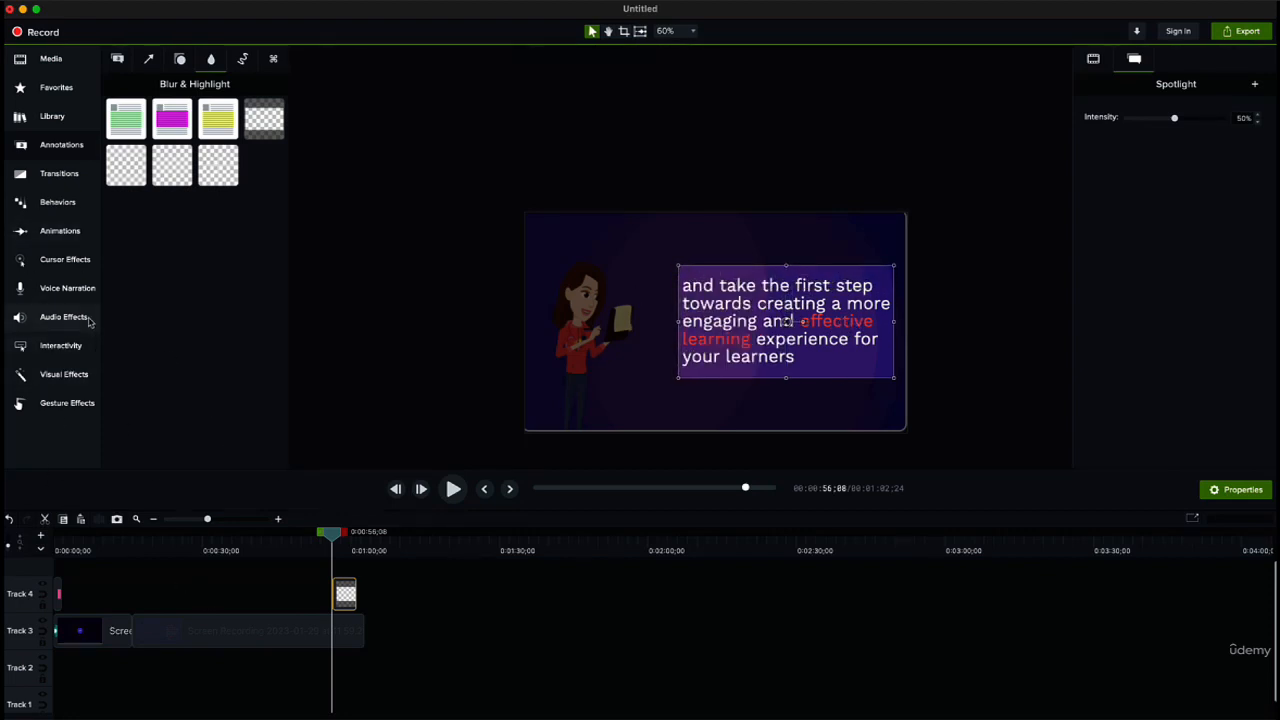
{"action": "left_click", "coordinate": [76, 373]}
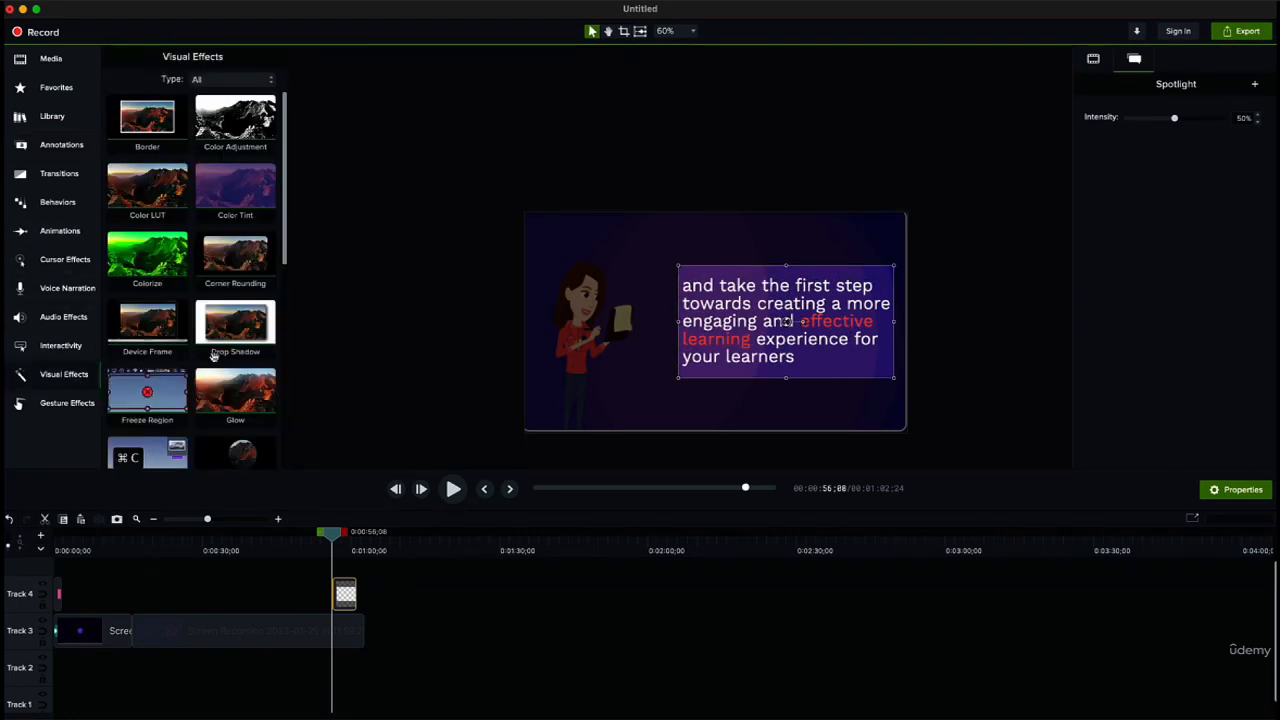
{"action": "scroll", "coordinate": [229, 354], "scroll_direction": "down", "scroll_amount": 10}
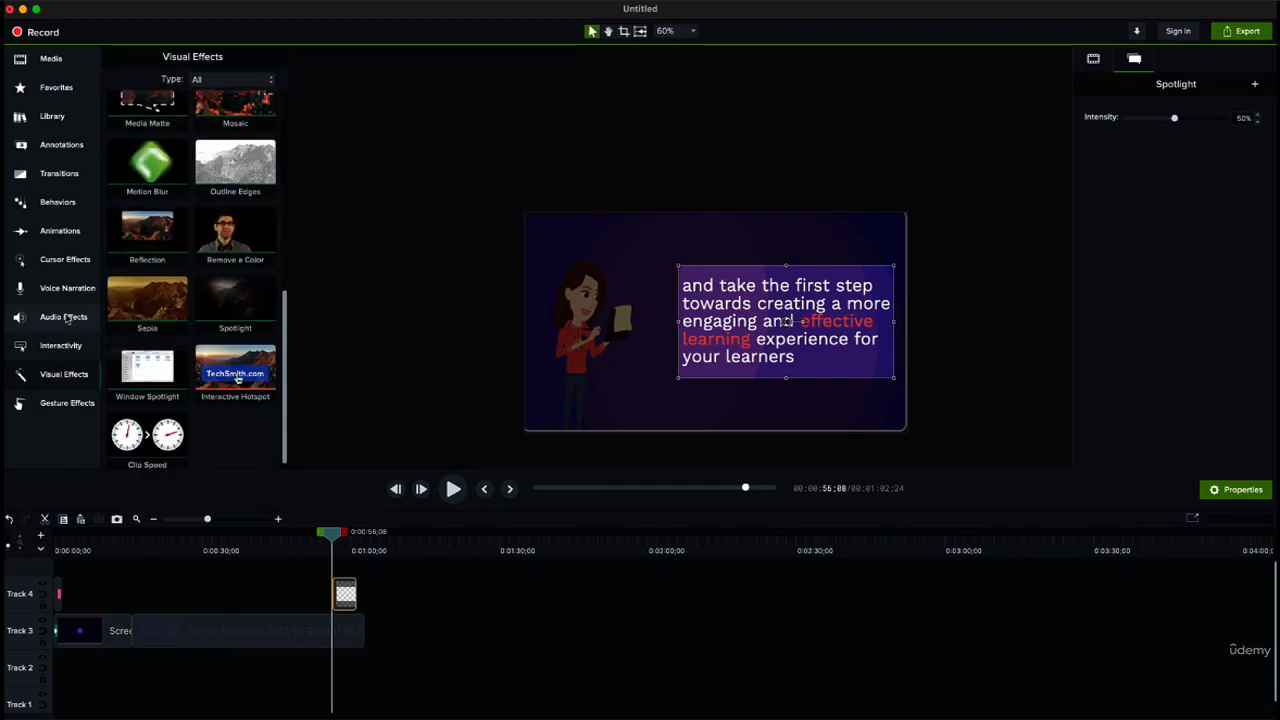
{"action": "left_click", "coordinate": [57, 202]}
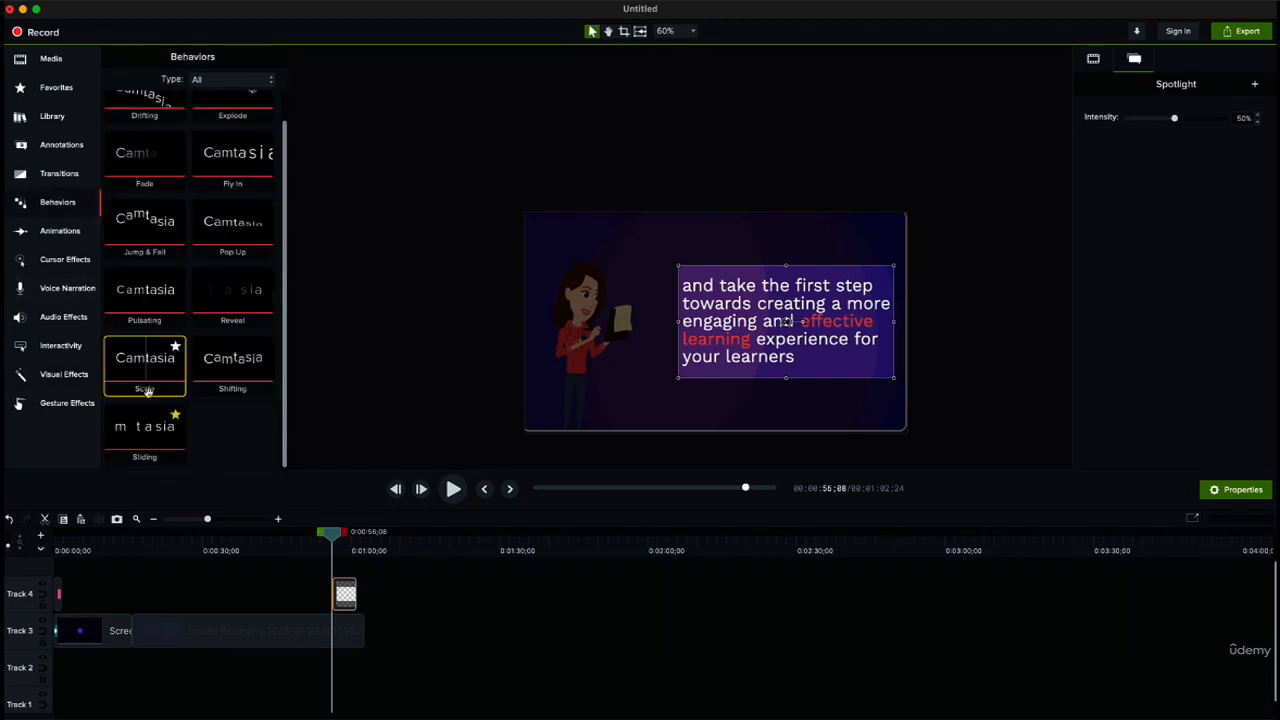
Step: Add a Scale Up animation near the end of the second recording clip on Track 3
{"action": "left_click", "coordinate": [59, 231]}
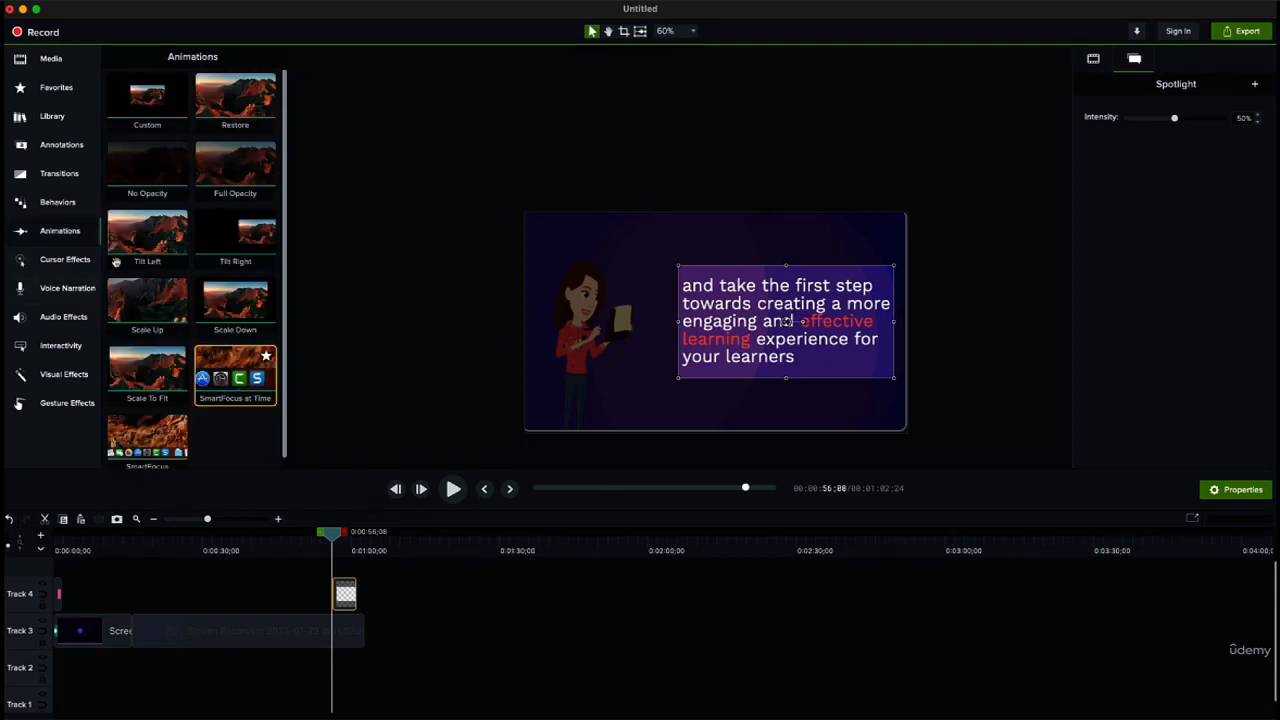
{"action": "left_click_drag", "start_coordinate": [155, 298], "coordinate": [358, 594]}
{"action": "left_click", "coordinate": [342, 621]}
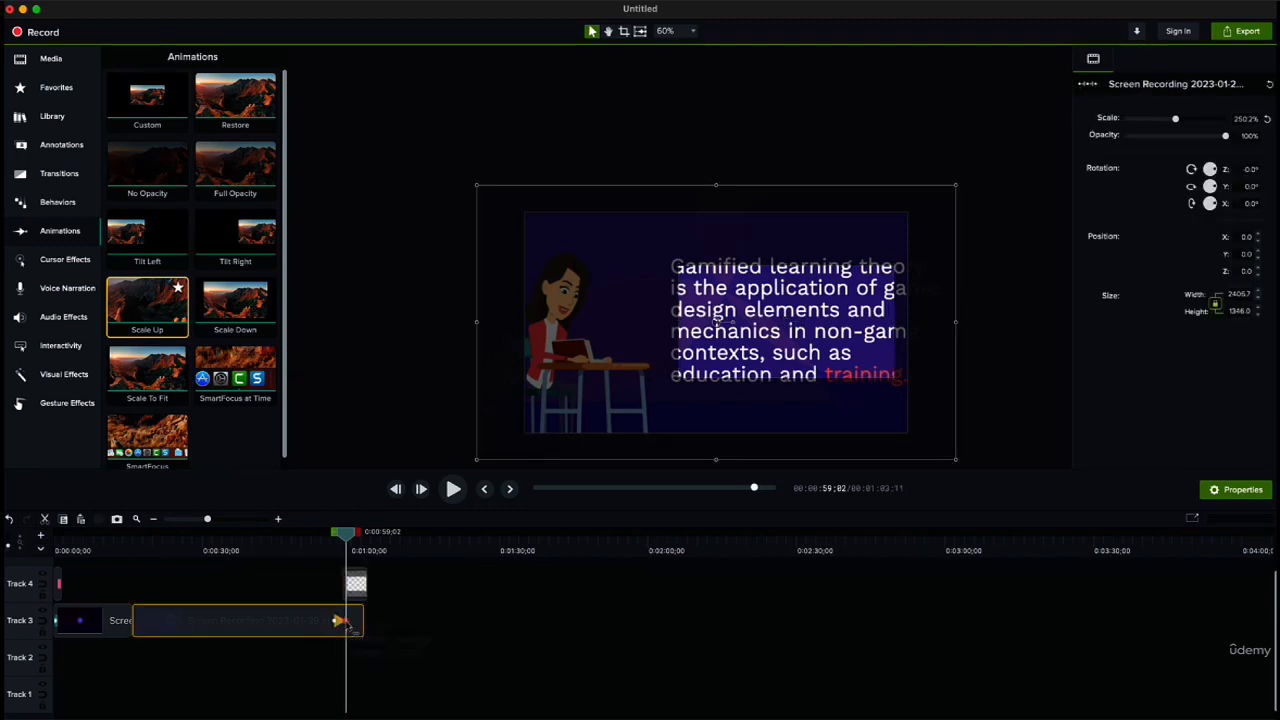
Step: Move the scaled-up recording to about X 28, Y -38, and shrink the spotlight to frame the area around the word "training"
{"action": "left_click_drag", "start_coordinate": [705, 328], "coordinate": [744, 346]}
{"action": "left_click_drag", "start_coordinate": [722, 293], "coordinate": [828, 366]}
{"action": "left_click", "coordinate": [919, 417]}
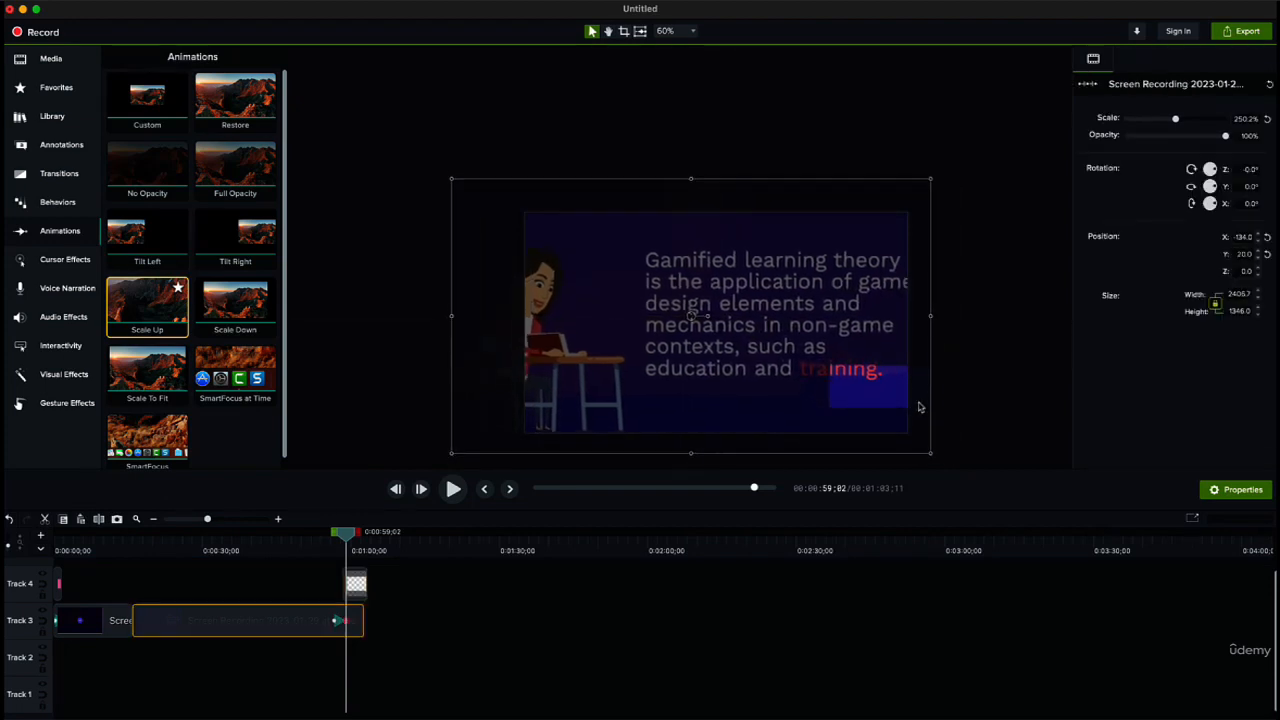
{"action": "left_click_drag", "start_coordinate": [918, 413], "coordinate": [951, 423]}
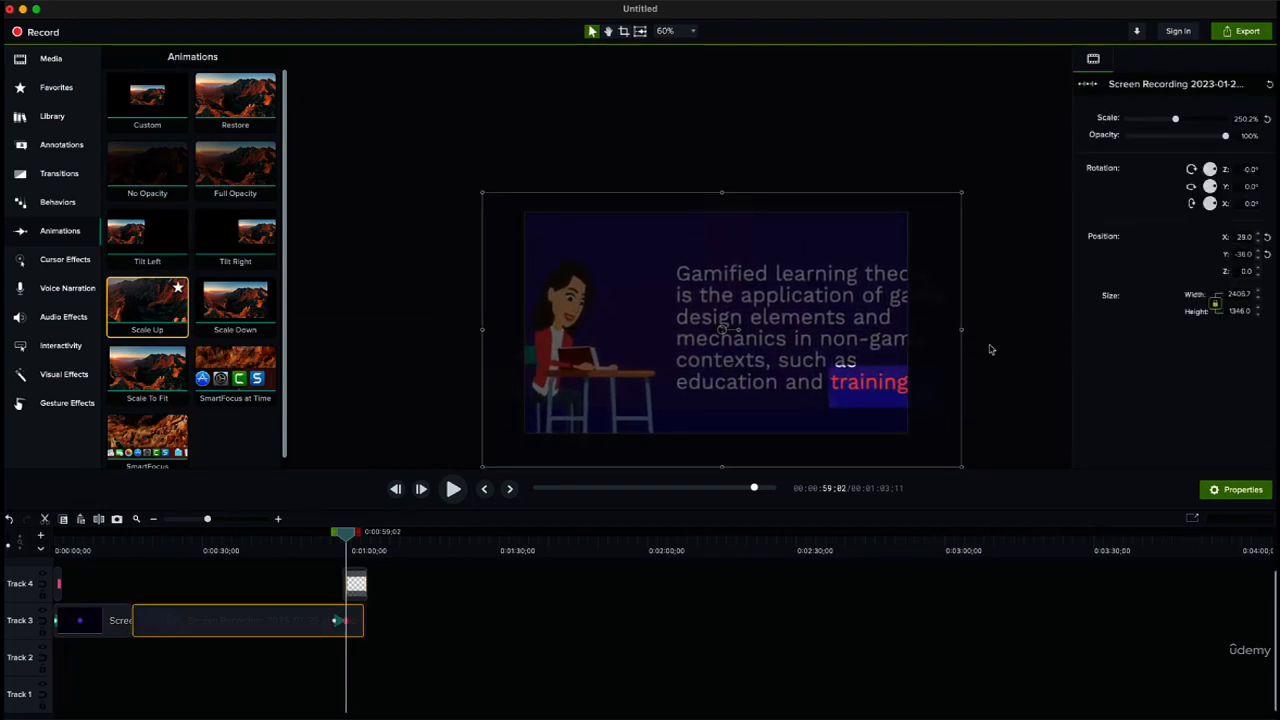
Step: Lengthen the Scale Up animation by moving its start back to about 0:00:44;27, and preview it by scrubbing to 0:01:02;26
{"action": "left_click", "coordinate": [305, 580]}
{"action": "mouse_move", "coordinate": [346, 541]}
{"action": "left_mouse_down"}
{"action": "mouse_move", "coordinate": [316, 541]}
{"action": "mouse_move", "coordinate": [362, 541]}
{"action": "mouse_move", "coordinate": [341, 541]}
{"action": "left_mouse_up"}
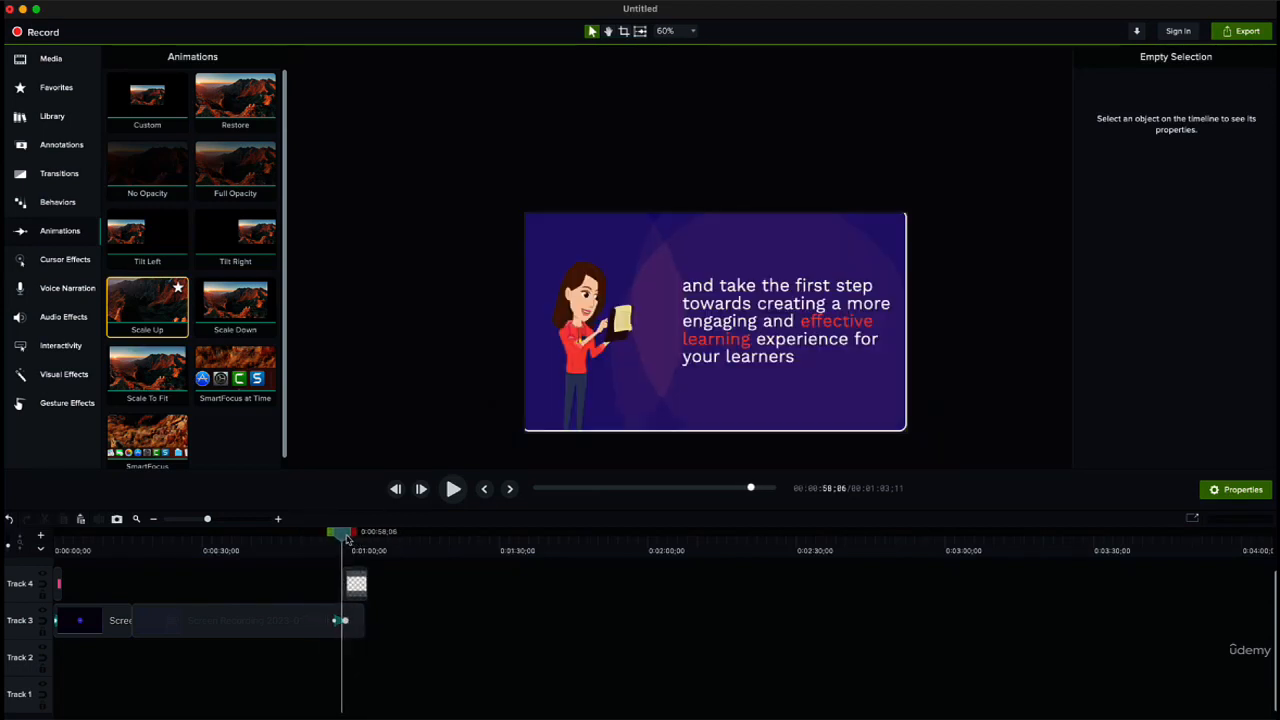
{"action": "left_click", "coordinate": [343, 621]}
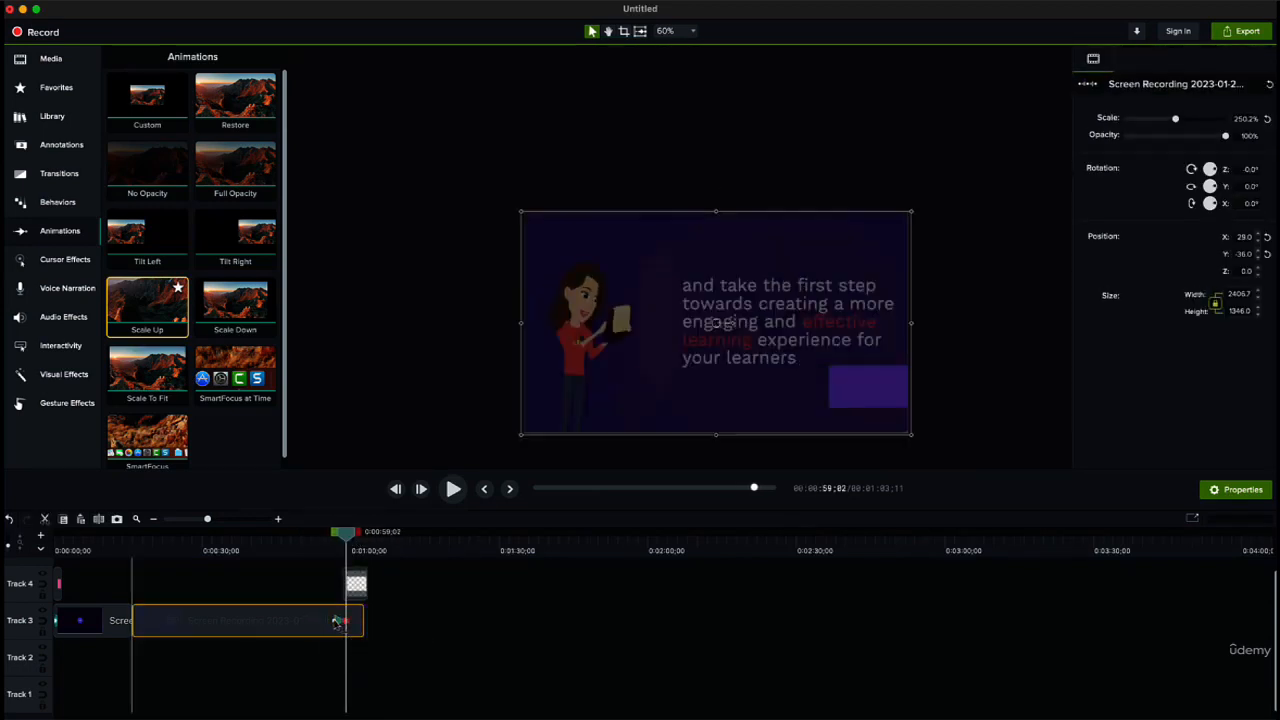
{"action": "left_click_drag", "start_coordinate": [328, 624], "coordinate": [276, 621]}
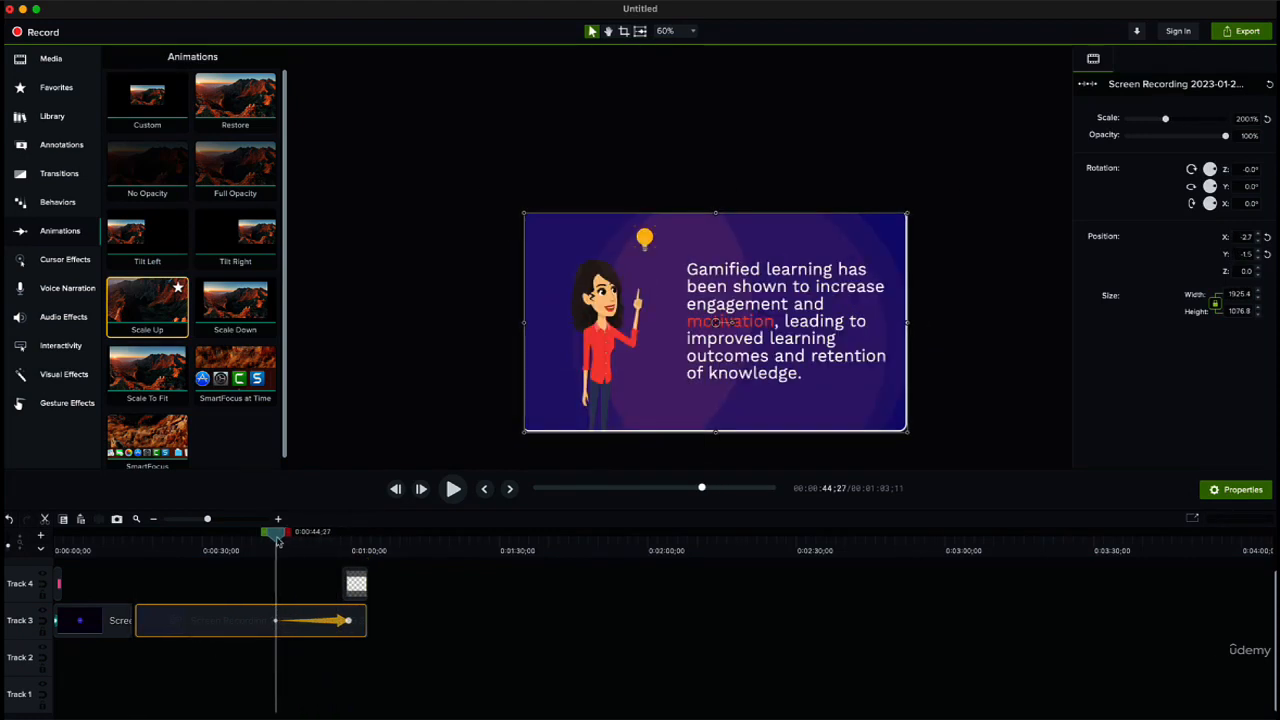
{"action": "left_click_drag", "start_coordinate": [278, 540], "coordinate": [367, 555]}
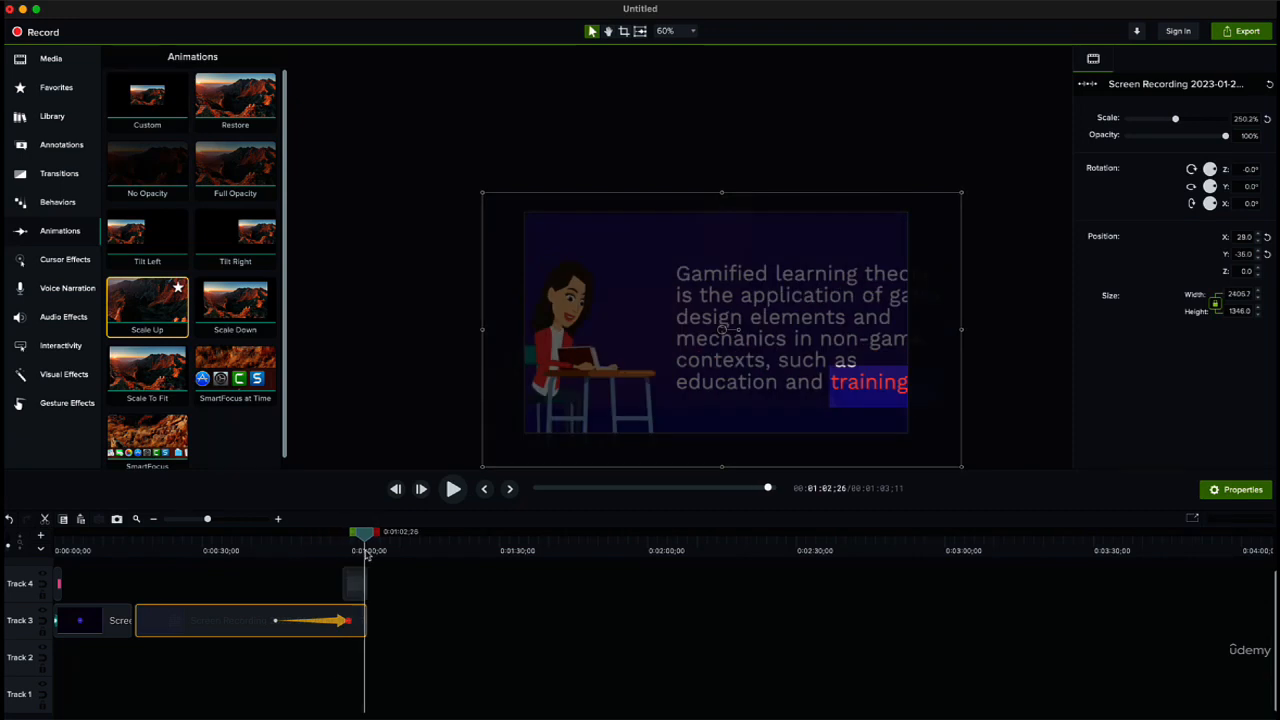
{"action": "left_click", "coordinate": [487, 609]}
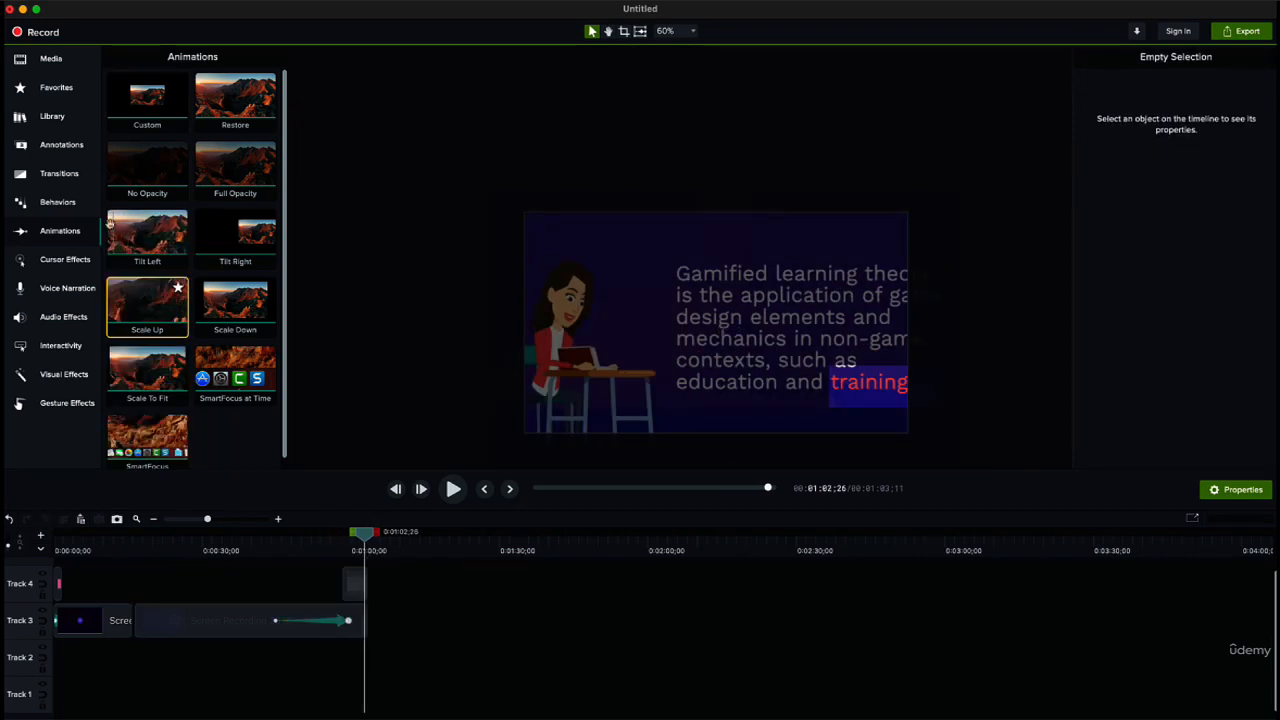
{"action": "left_click", "coordinate": [55, 294]}
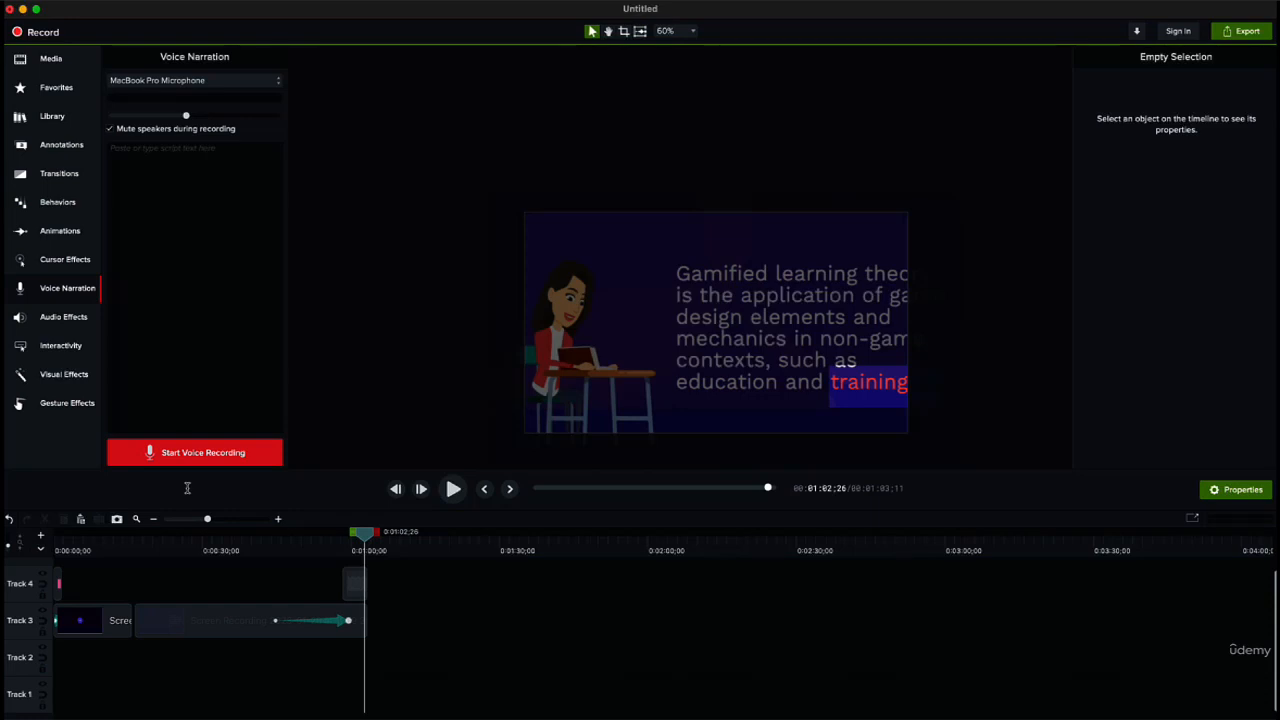
{"action": "left_click", "coordinate": [48, 59]}
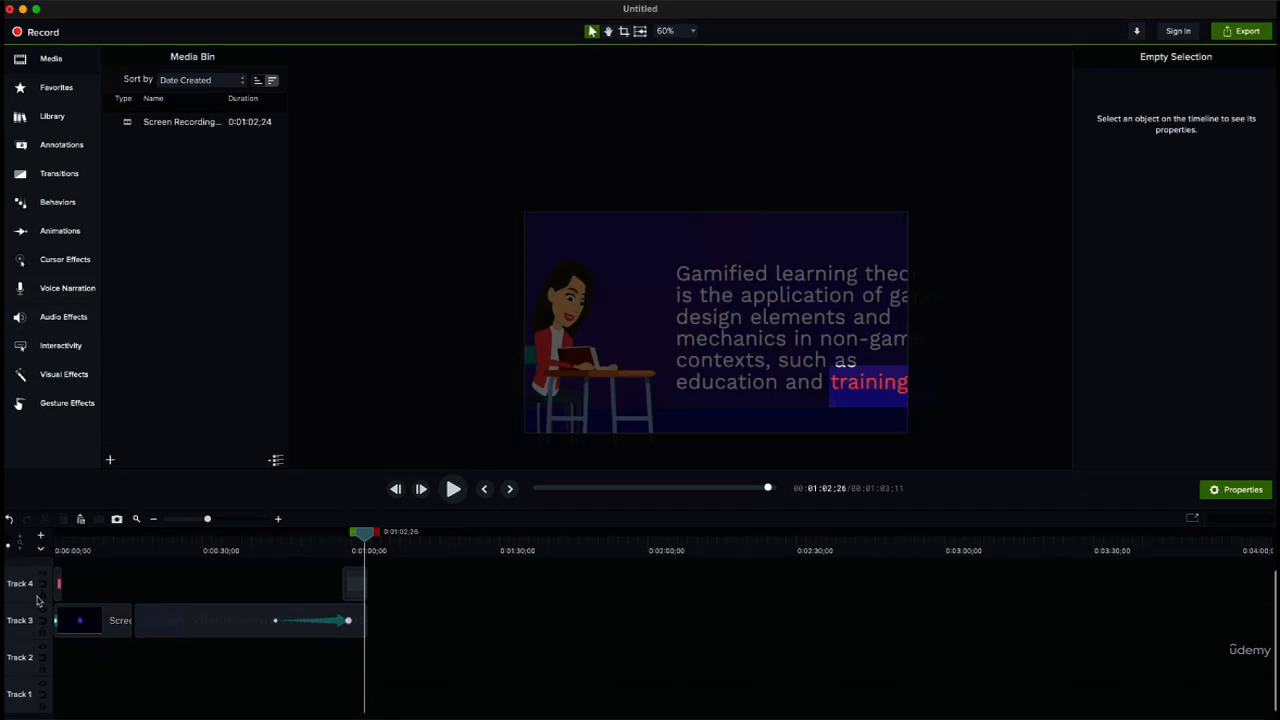
{"action": "left_click", "coordinate": [88, 628]}
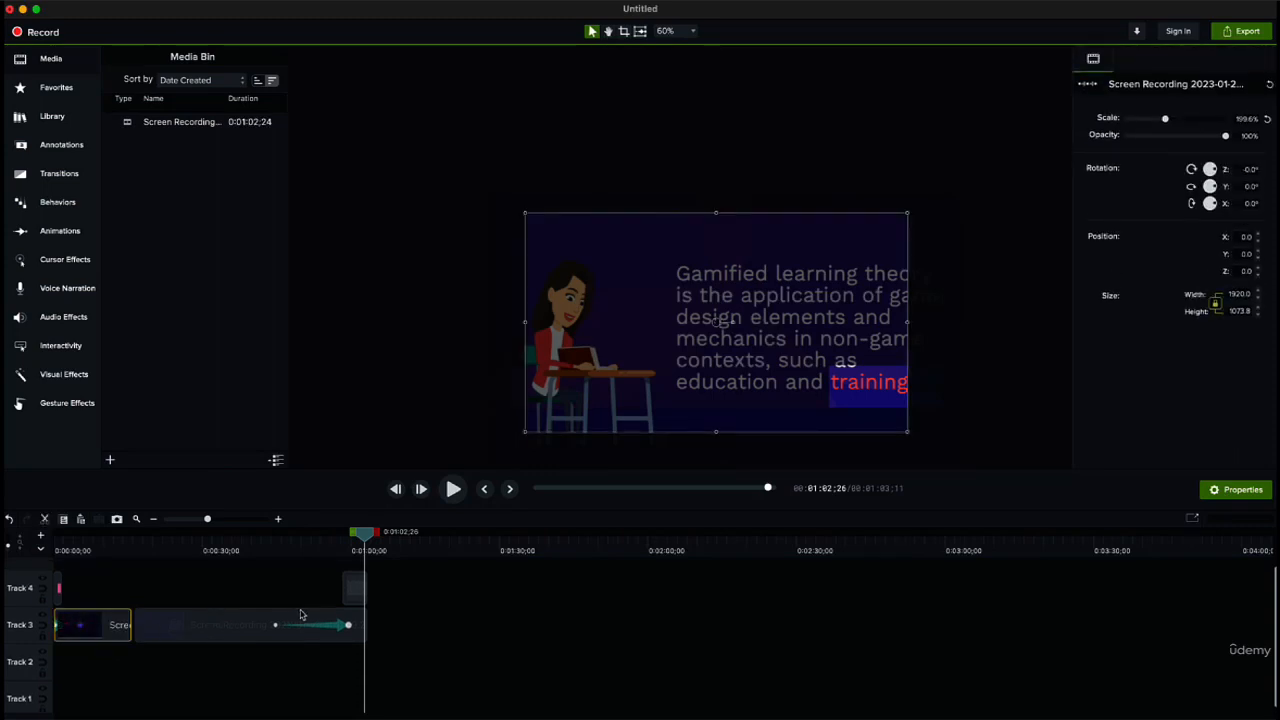
{"action": "left_click", "coordinate": [59, 586]}
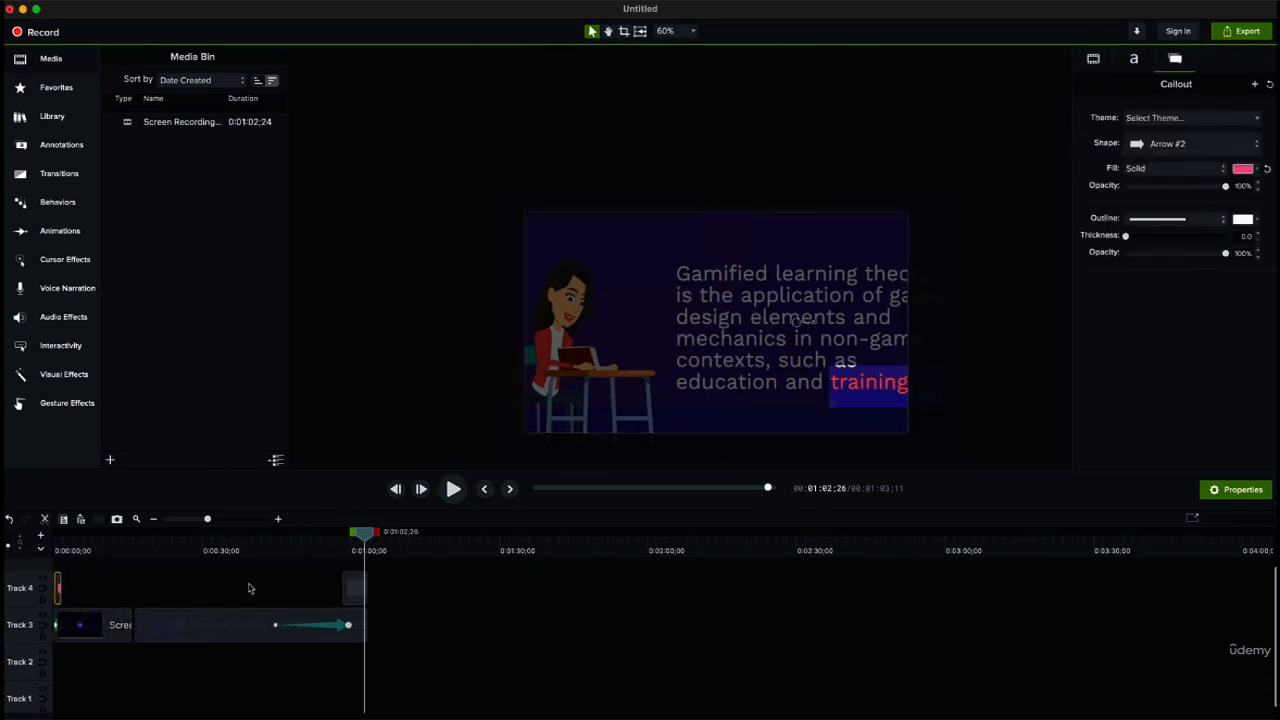
{"action": "left_click", "coordinate": [361, 592]}
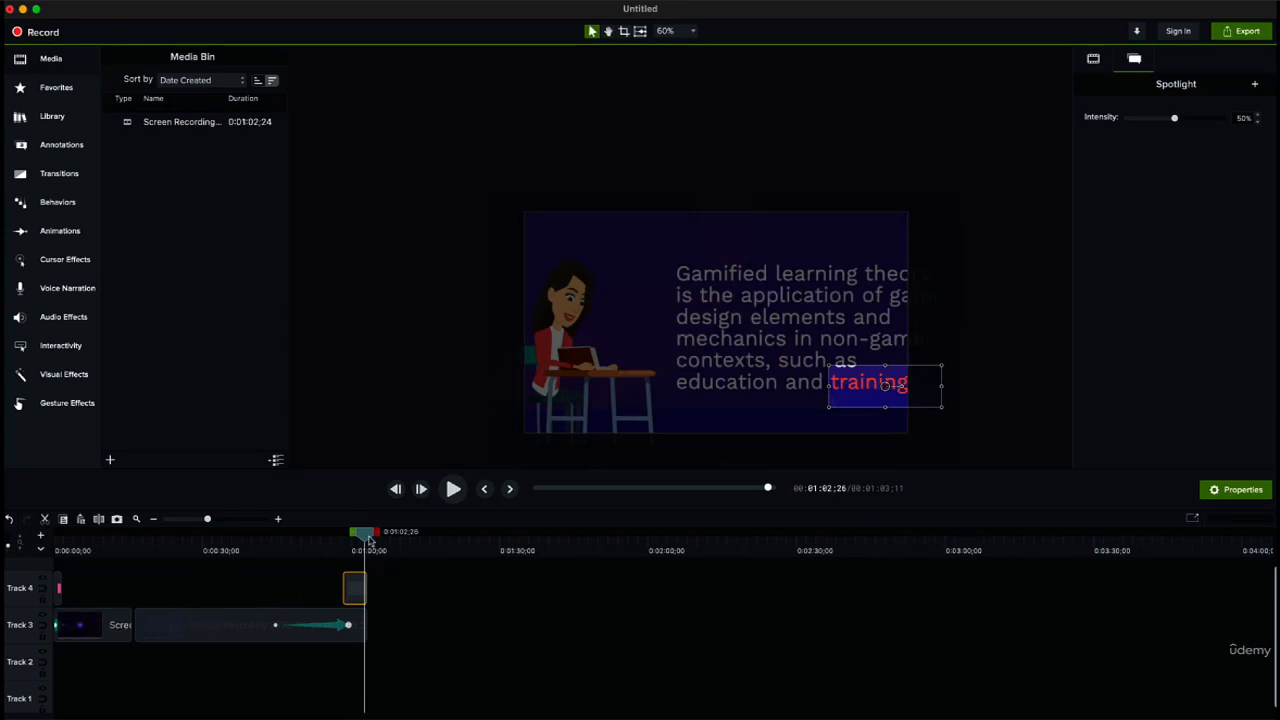
Step: Move the playhead to 0:00:00;09 and add two empty tracks, Track 5 and Track 6, to the timeline
{"action": "left_click_drag", "start_coordinate": [368, 540], "coordinate": [57, 540]}
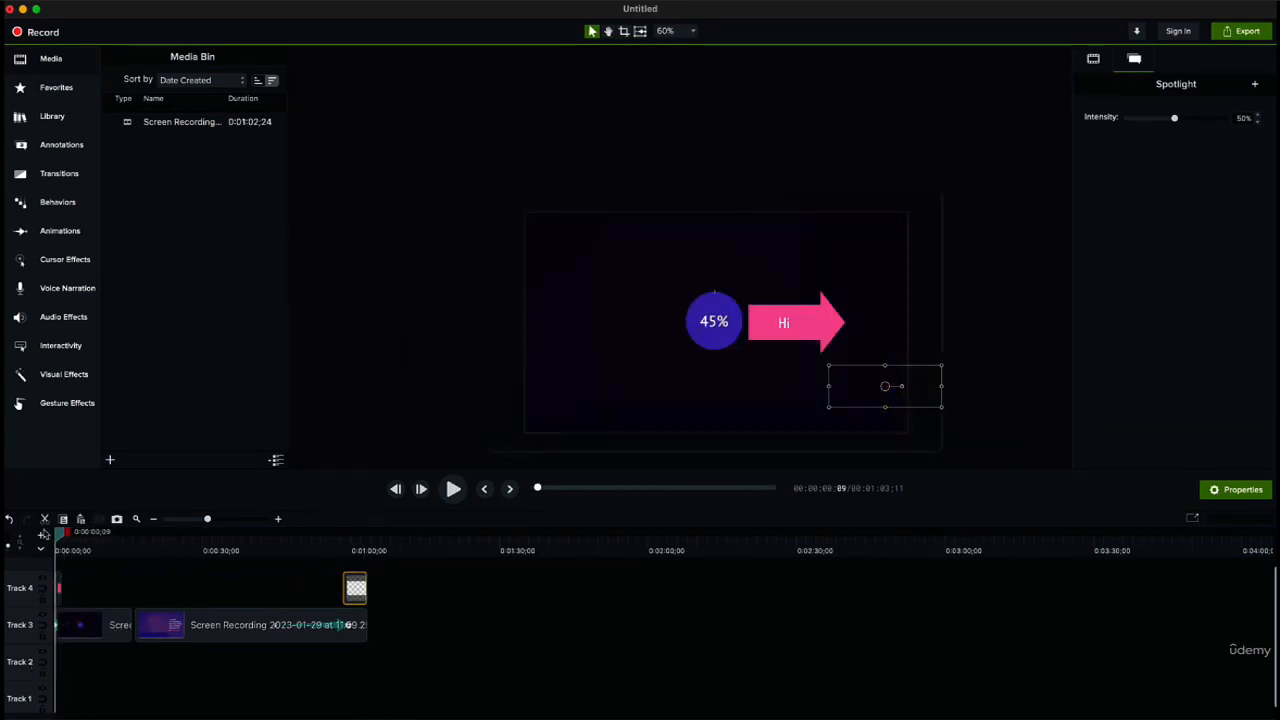
{"action": "left_click", "coordinate": [42, 535]}
{"action": "left_click", "coordinate": [42, 536]}
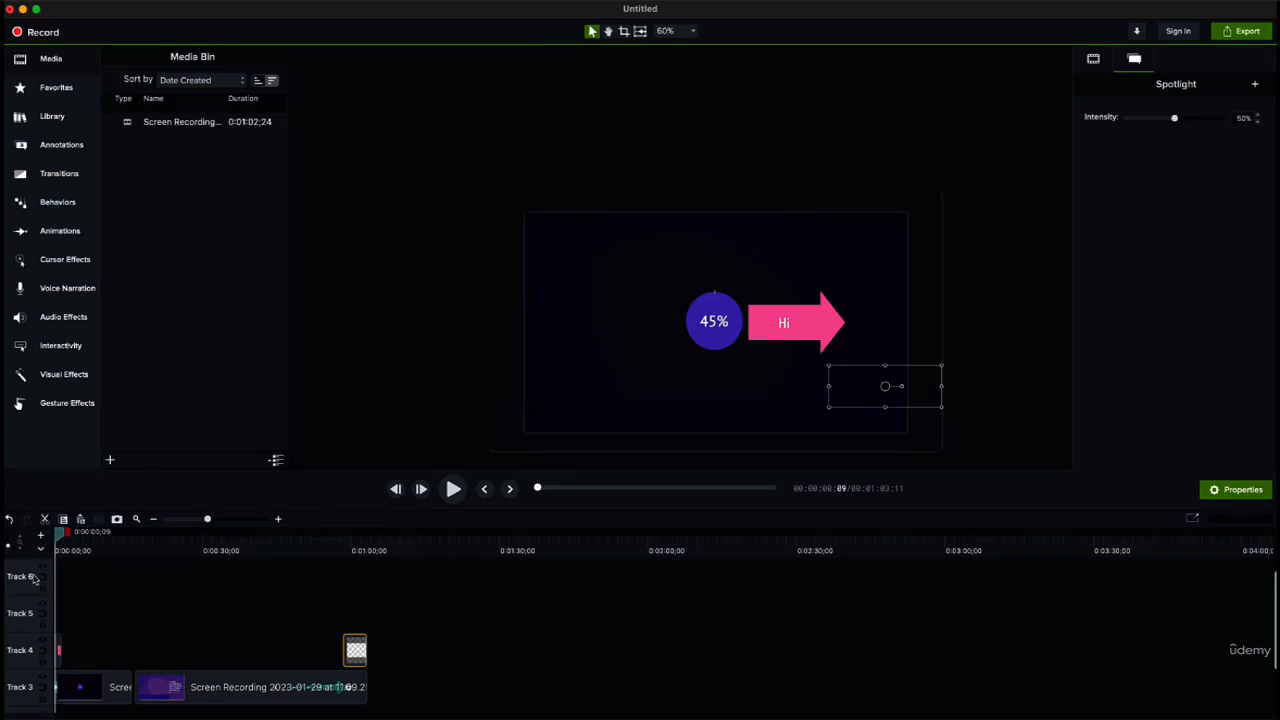
{"action": "scroll", "coordinate": [130, 650], "scroll_direction": "down", "scroll_amount": 2}
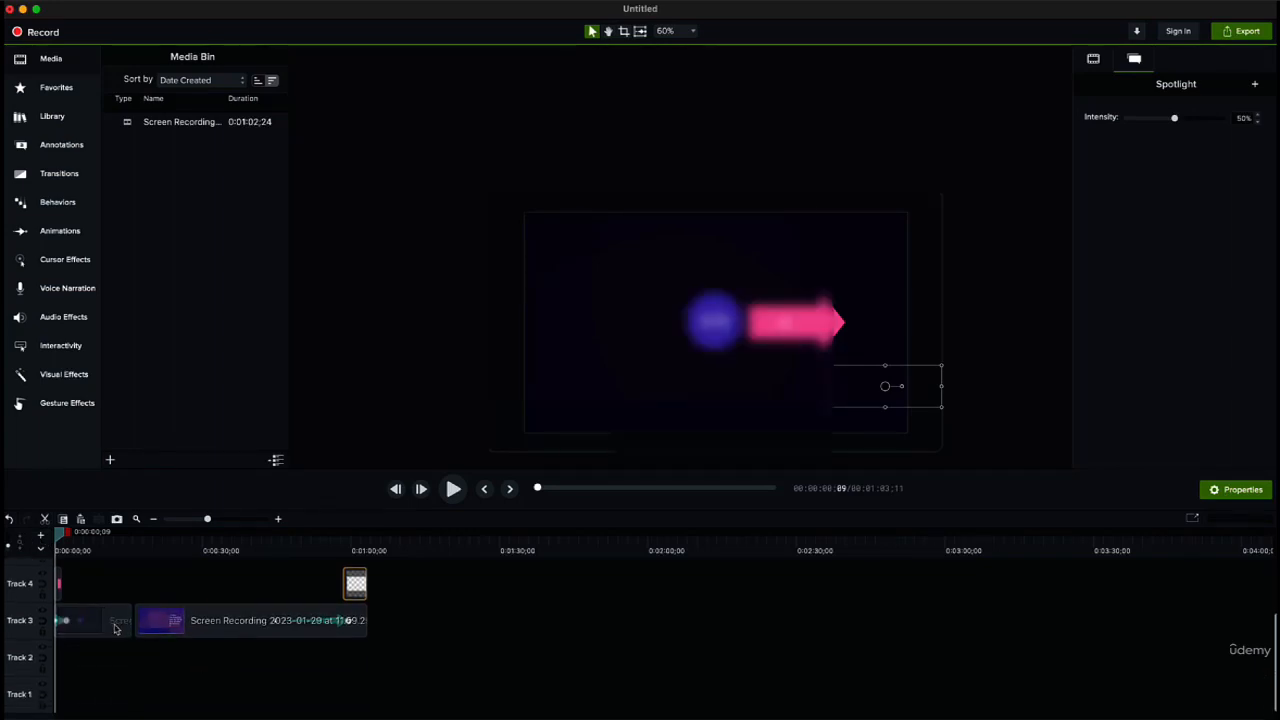
Step: Hide Track 4 so its arrow callout and spotlight are turned off in the preview
{"action": "left_click", "coordinate": [42, 575]}
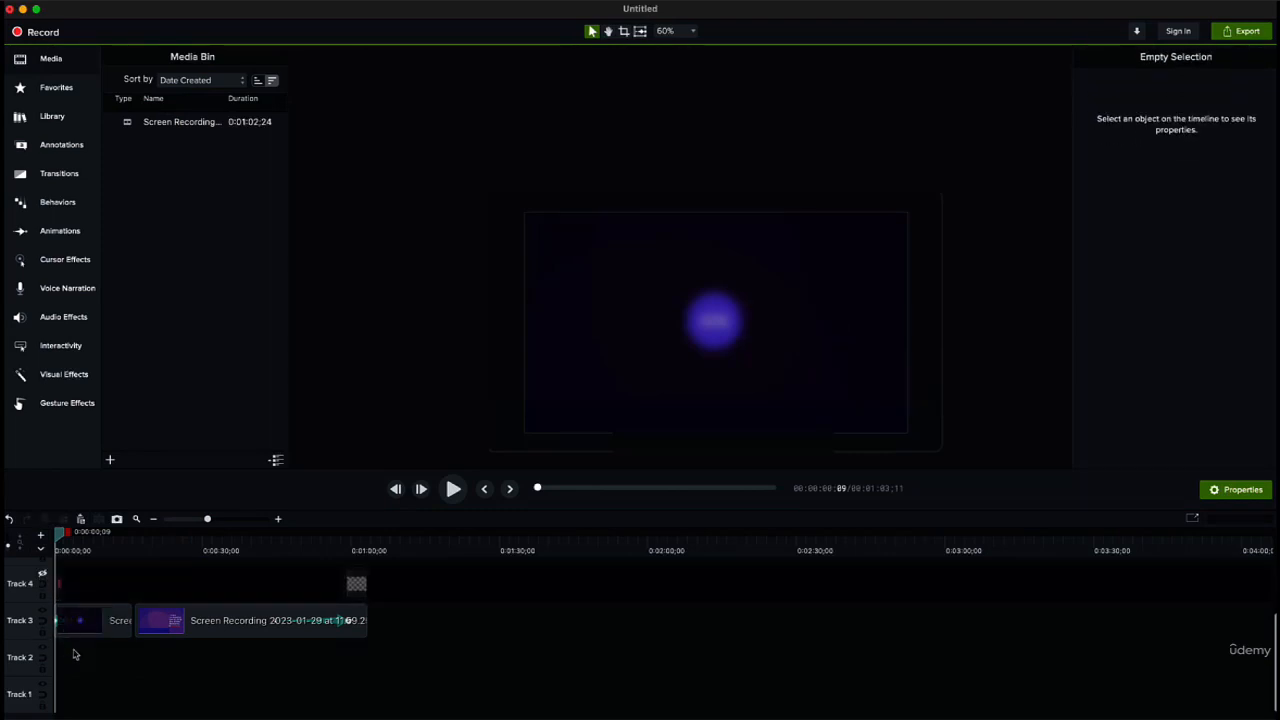
{"action": "left_click", "coordinate": [42, 575]}
{"action": "left_click", "coordinate": [42, 575]}
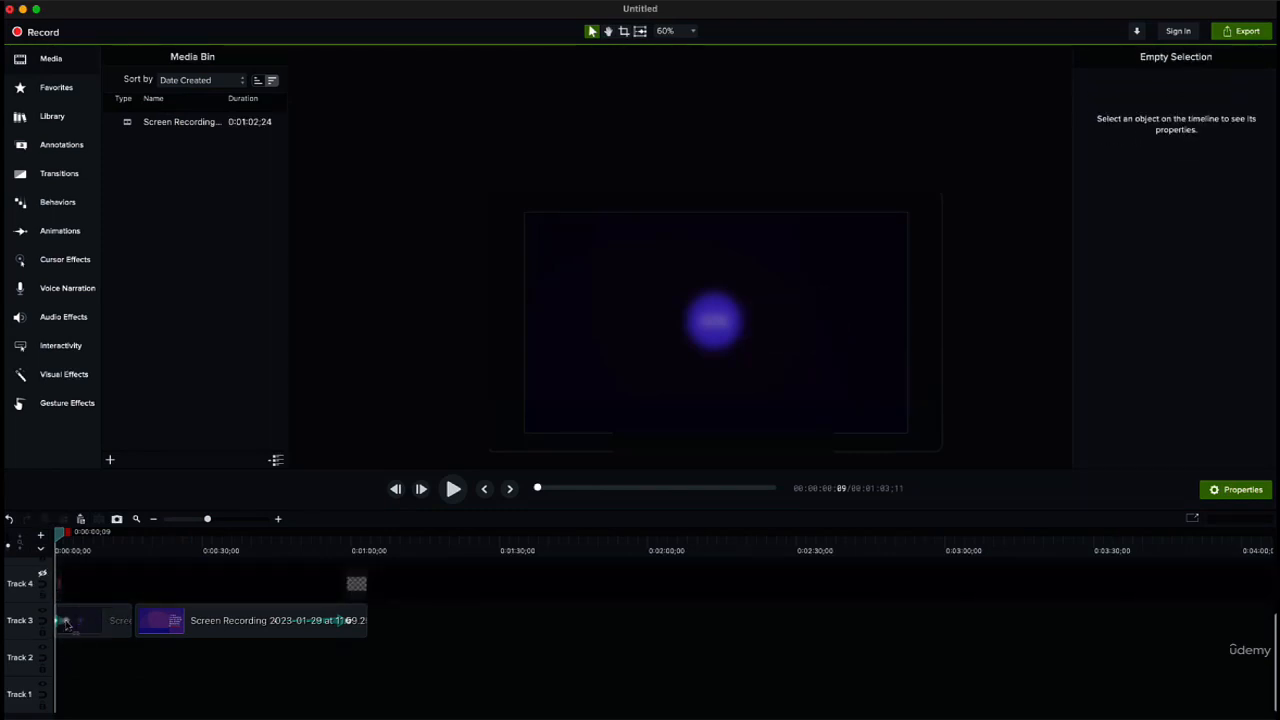
Step: Examine the destination folder and file format choices for a local file export, and leave without exporting
{"action": "left_click", "coordinate": [1242, 31]}
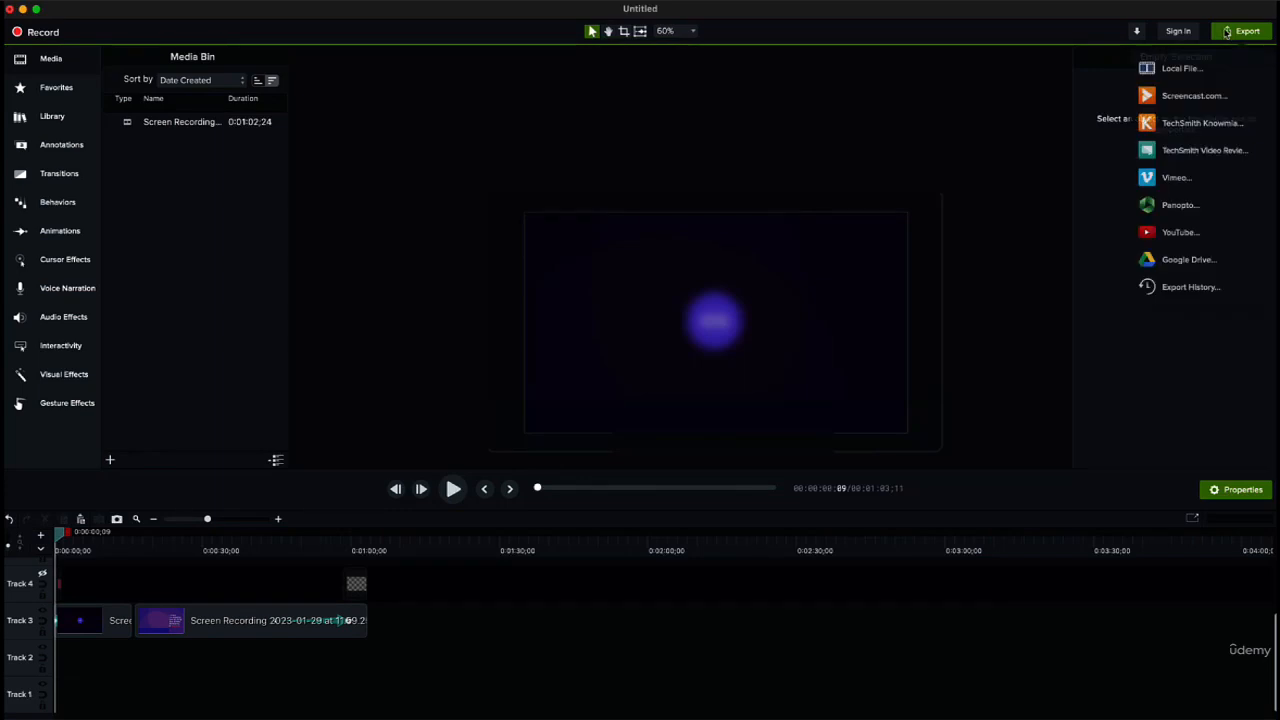
{"action": "left_click", "coordinate": [1180, 68]}
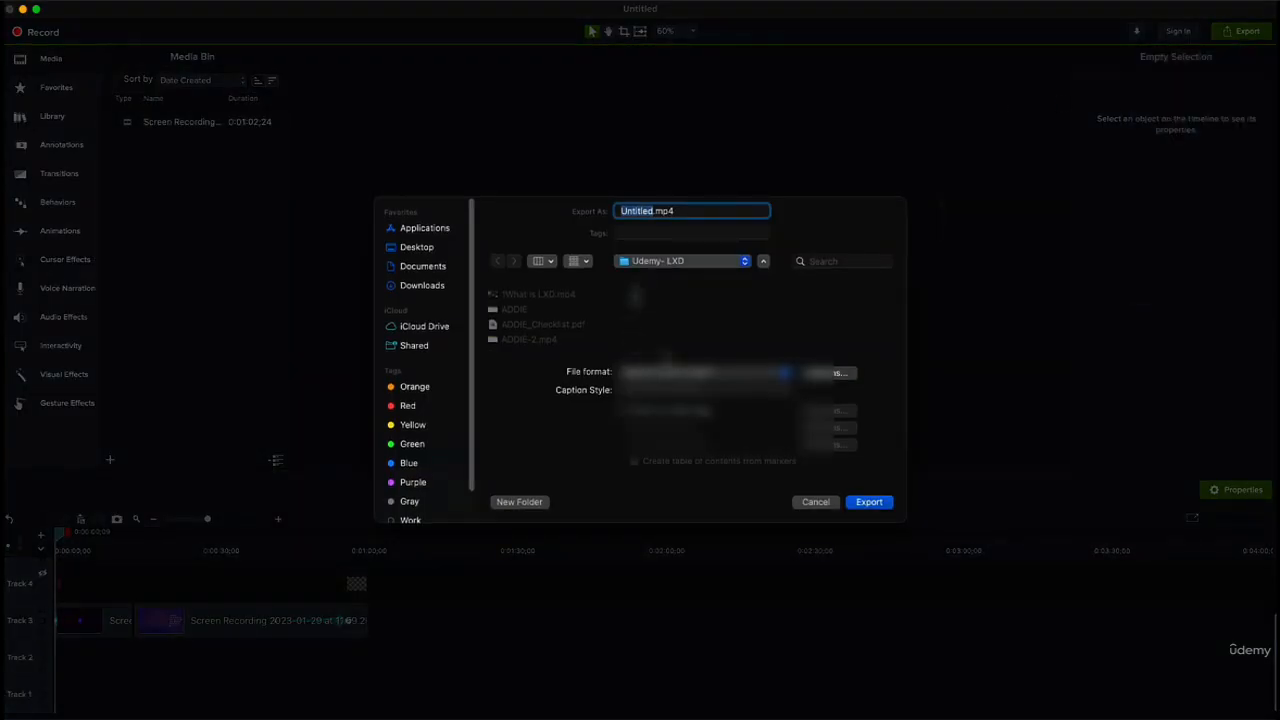
{"action": "left_click", "coordinate": [682, 262]}
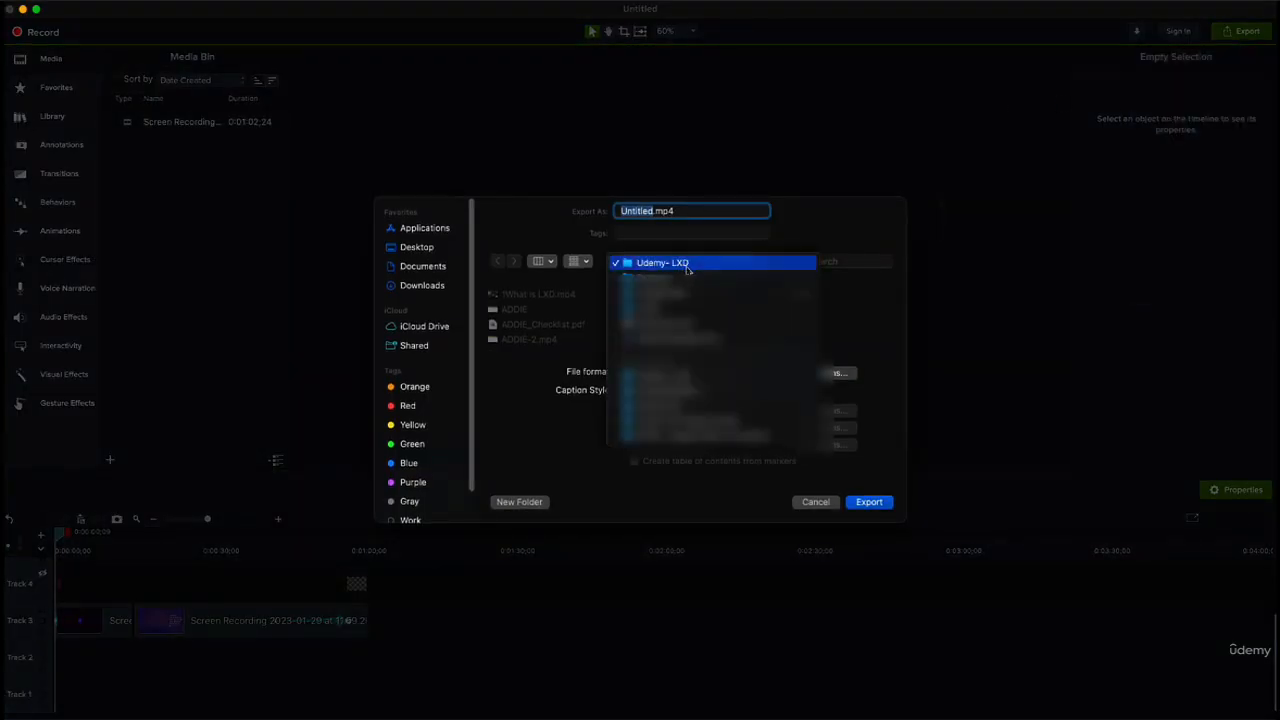
{"action": "left_click", "coordinate": [687, 263]}
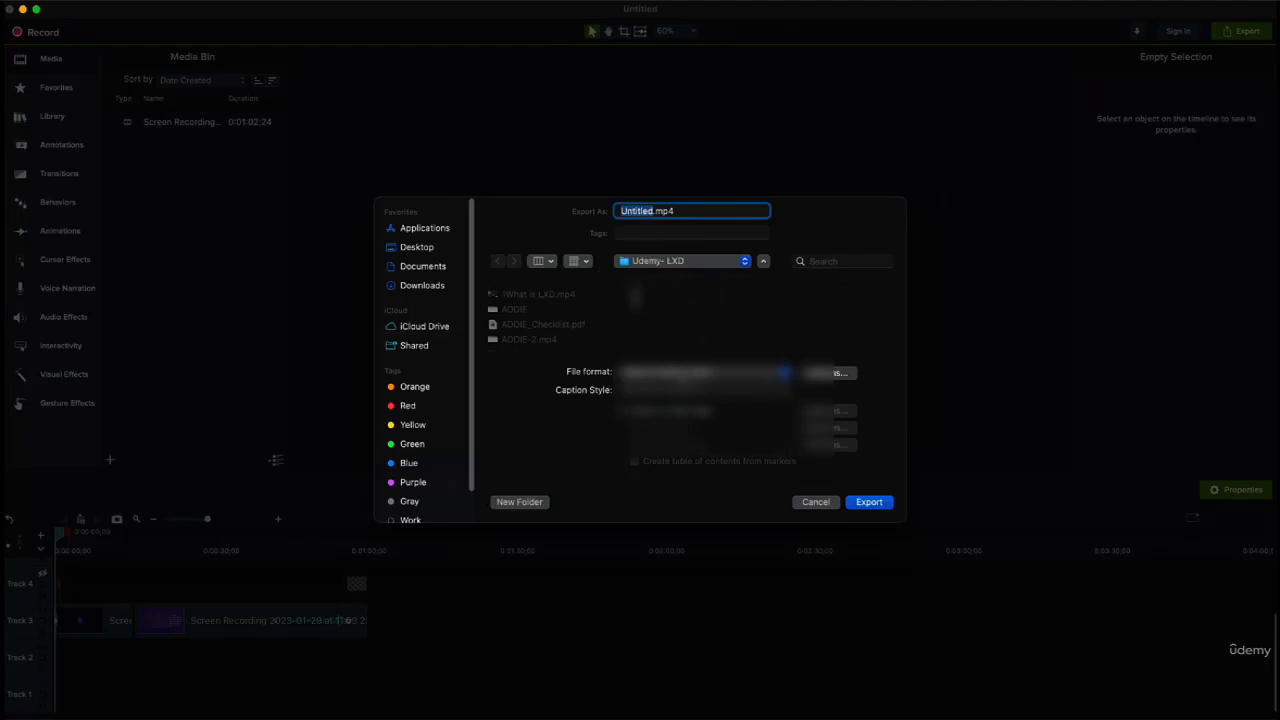
{"action": "left_click", "coordinate": [779, 377]}
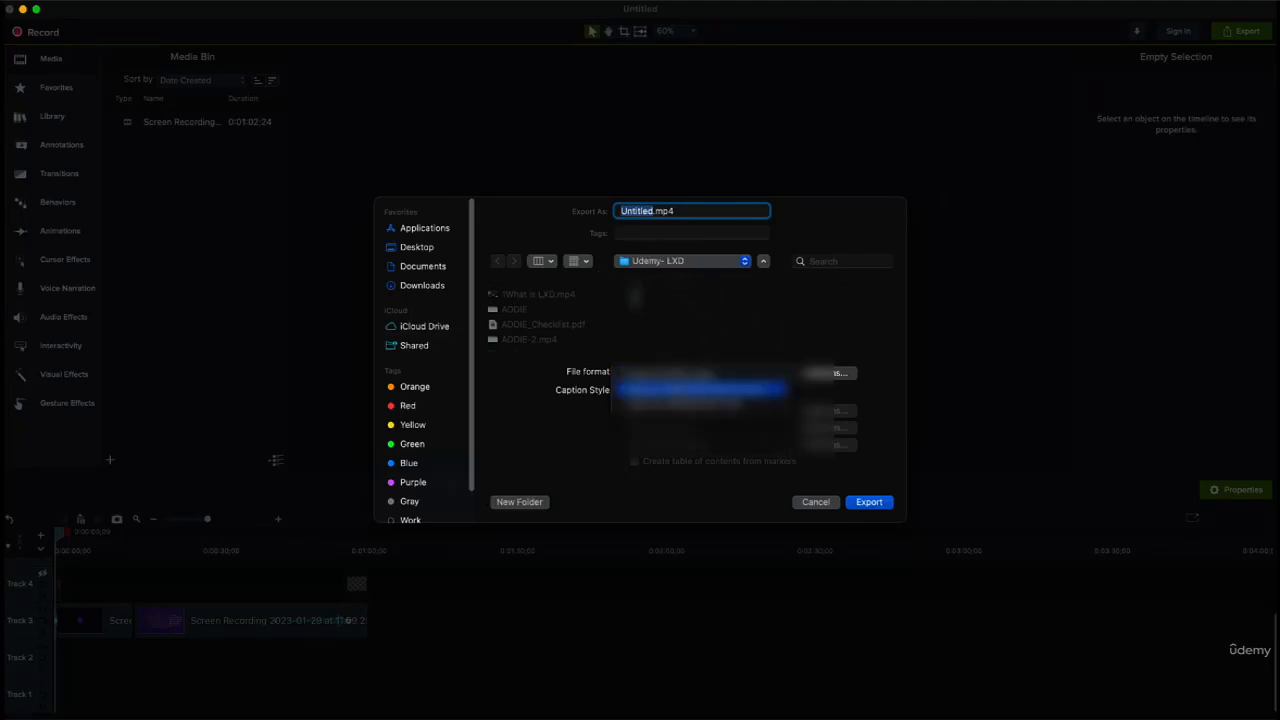
{"action": "left_click", "coordinate": [774, 493]}
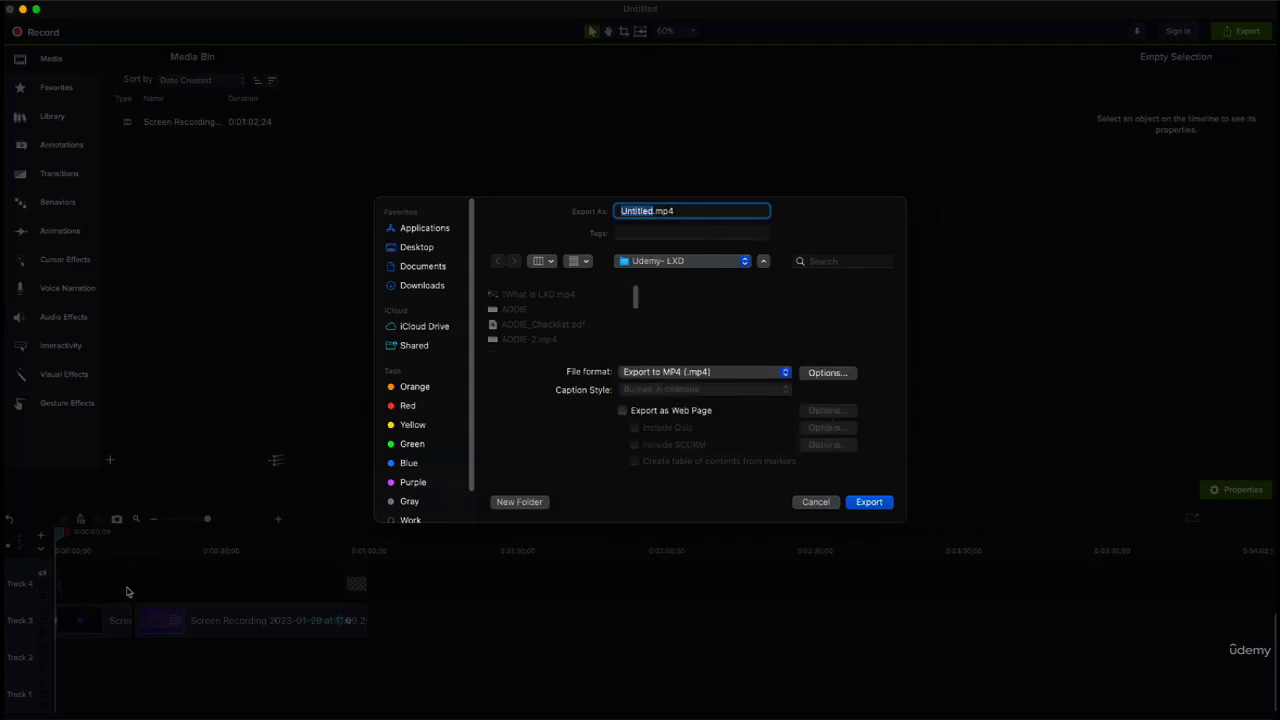
{"action": "left_click", "coordinate": [816, 506]}
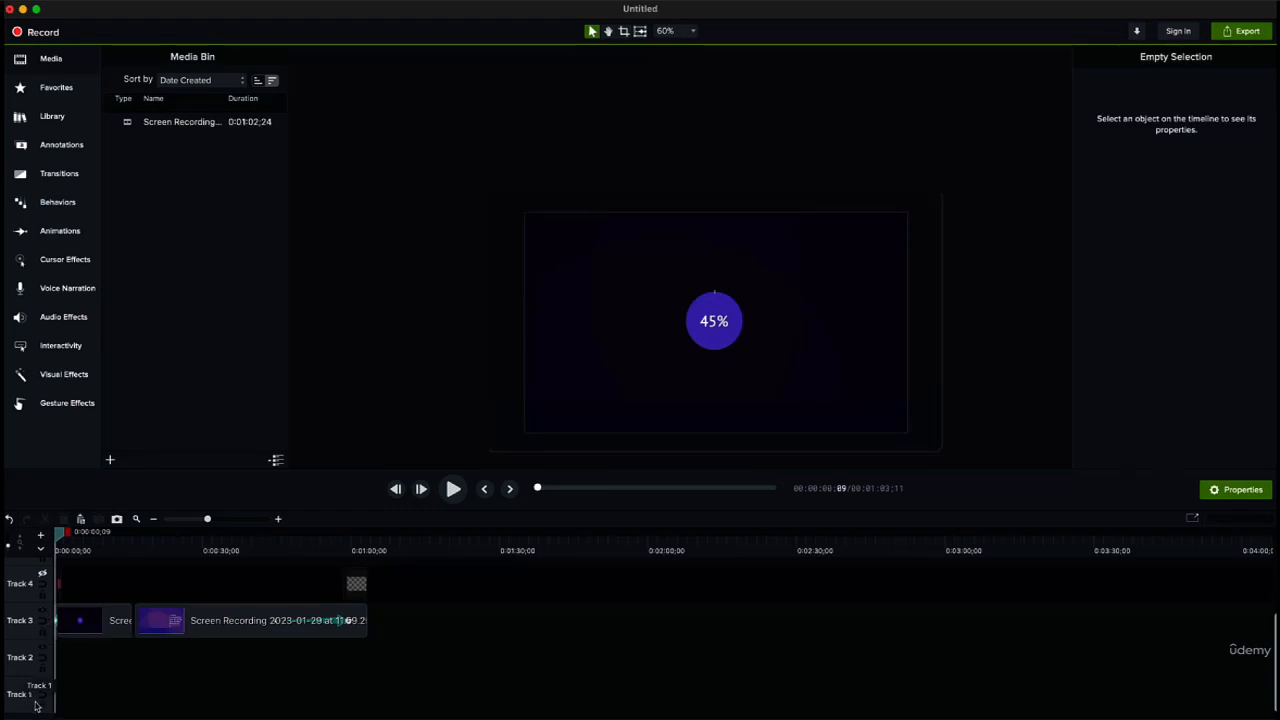
{"action": "scroll", "coordinate": [30, 630], "scroll_direction": "up", "scroll_amount": 3}
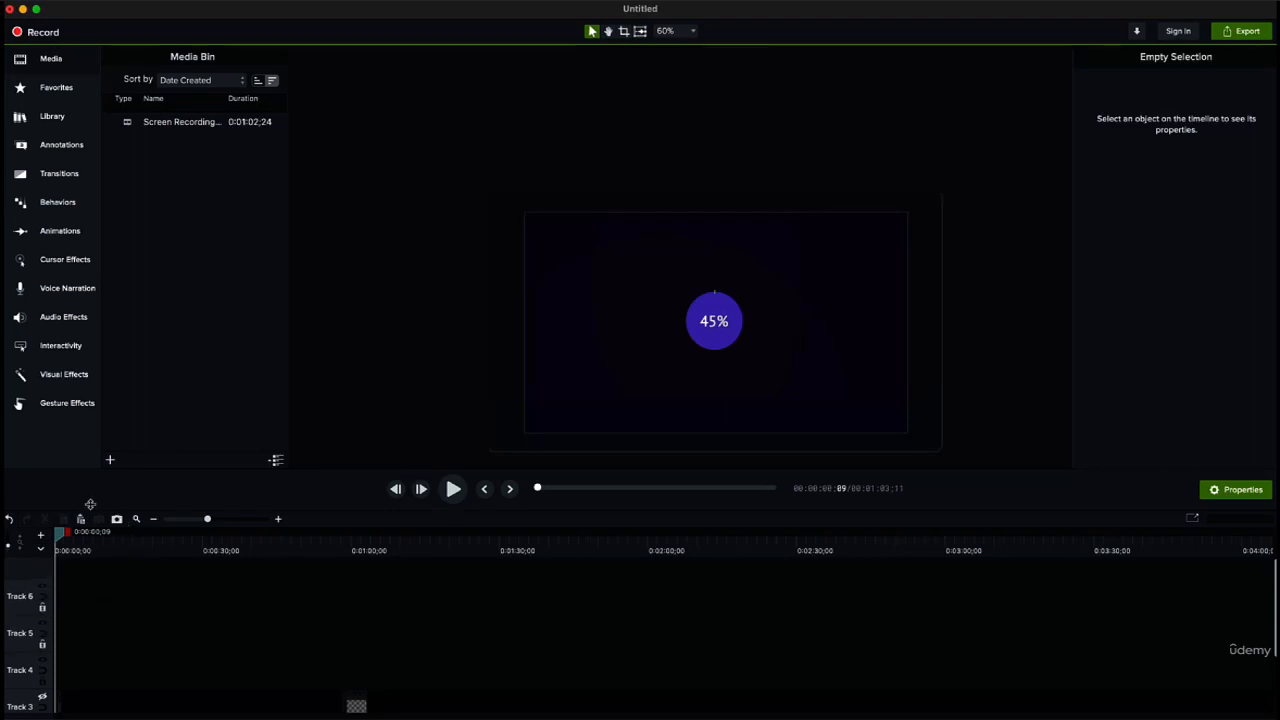
Step: Examine the Add to Library options for the two screen recording clips on Track 2, and leave without adding them
{"action": "left_click", "coordinate": [51, 113]}
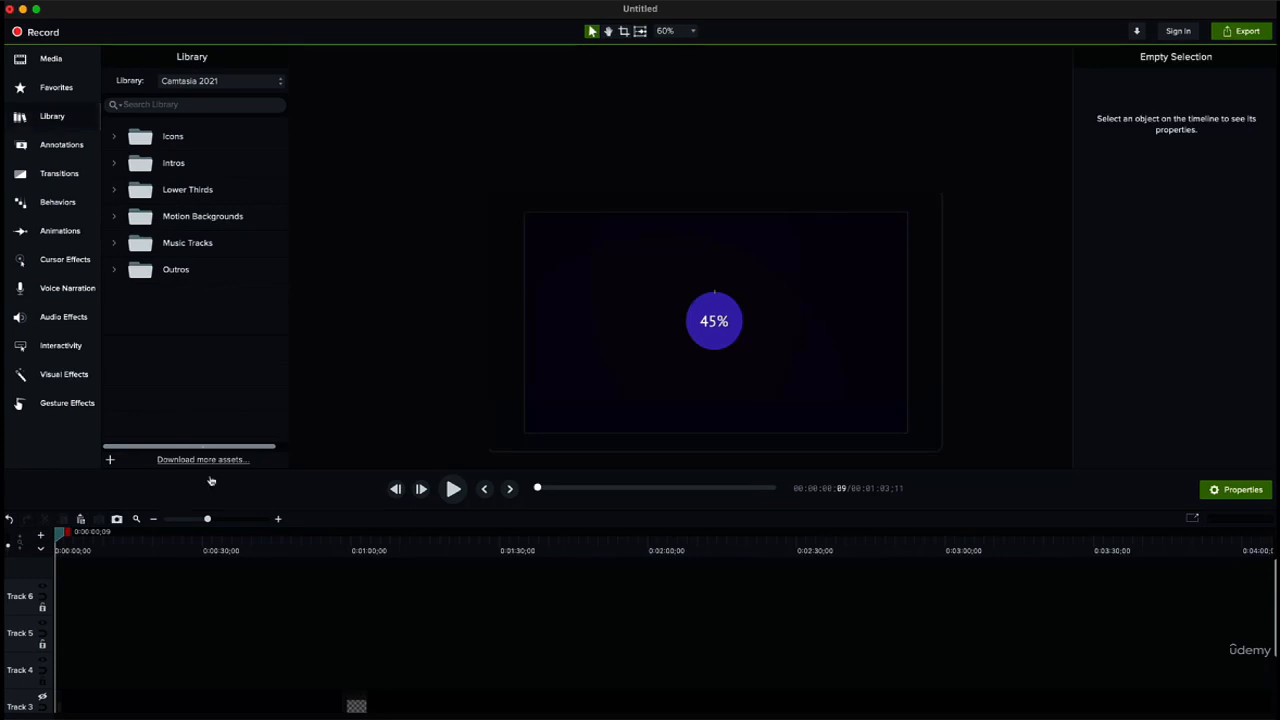
{"action": "scroll", "coordinate": [157, 615], "scroll_direction": "down", "scroll_amount": 2}
{"action": "left_click", "coordinate": [185, 664]}
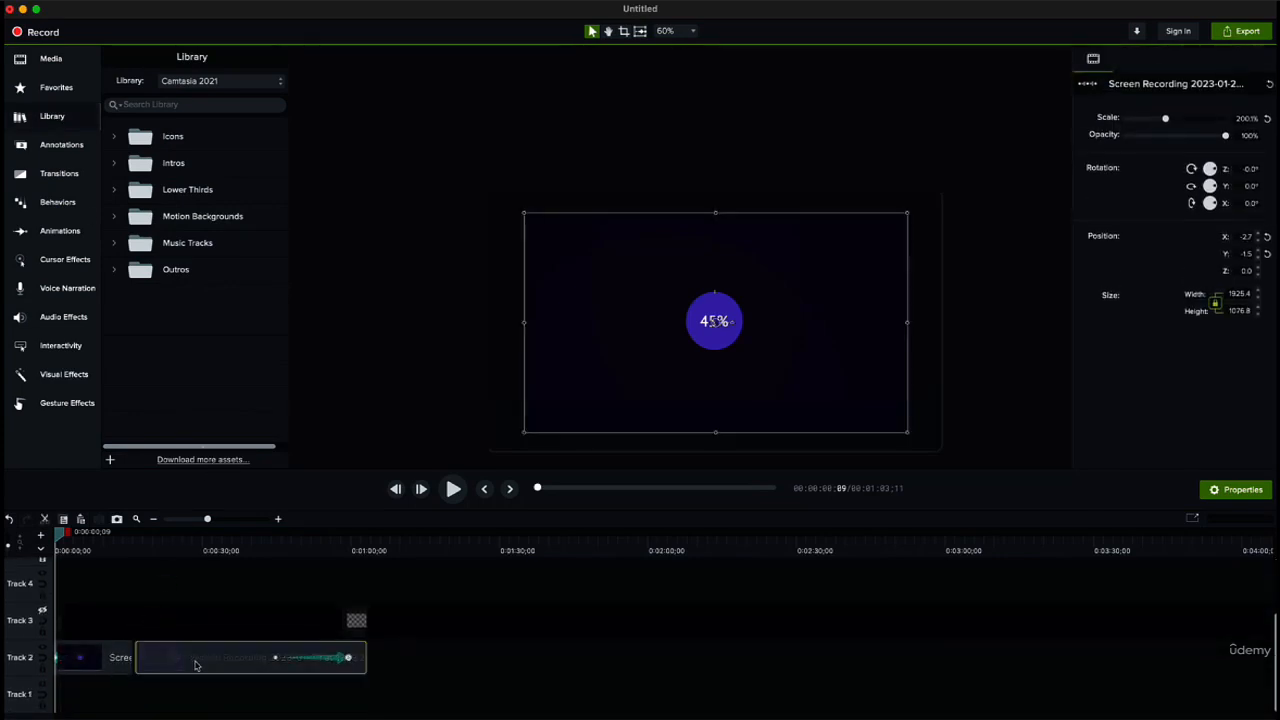
{"action": "left_click", "coordinate": [100, 662], "text": "shift"}
{"action": "right_click", "coordinate": [100, 662]}
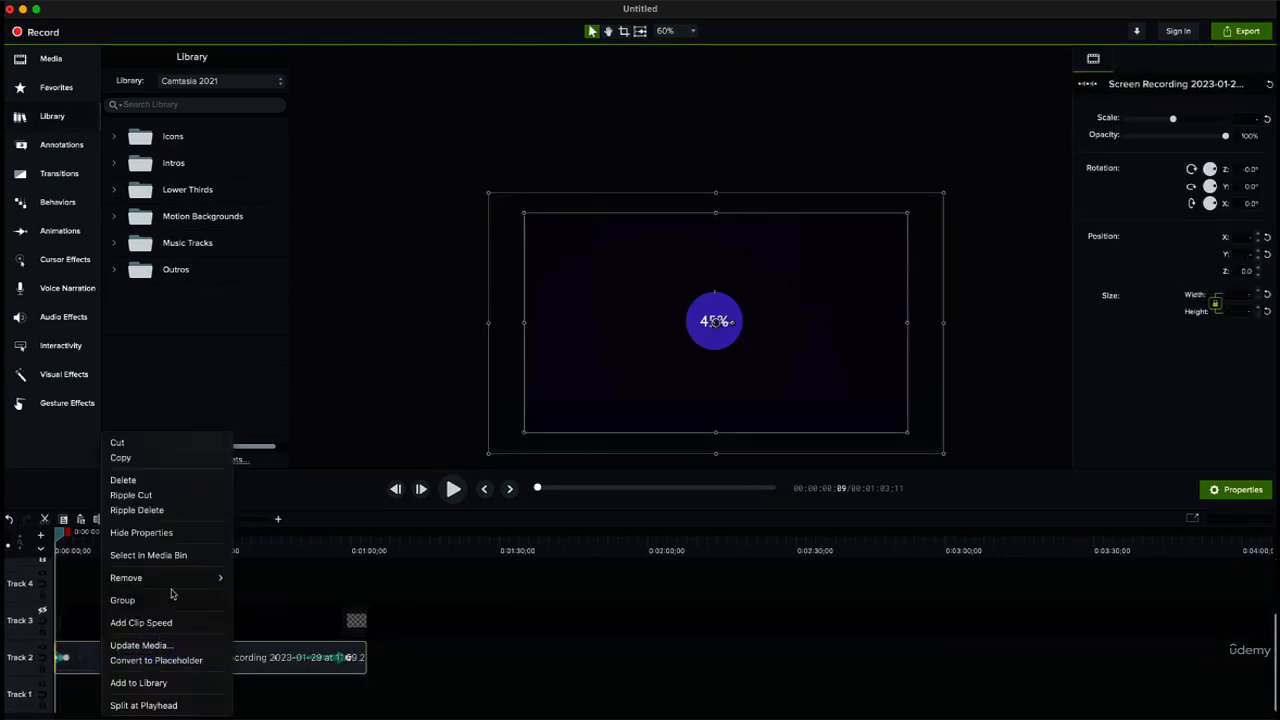
{"action": "mouse_move", "coordinate": [170, 582]}
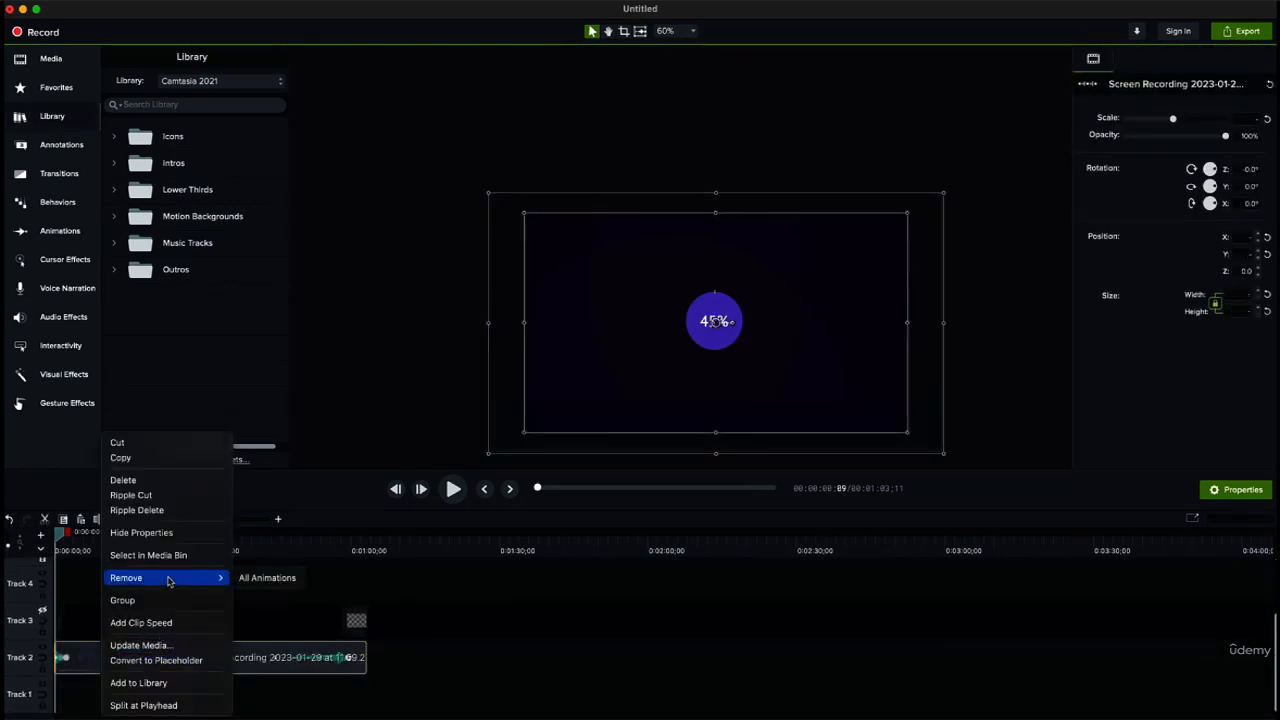
{"action": "left_click", "coordinate": [160, 683]}
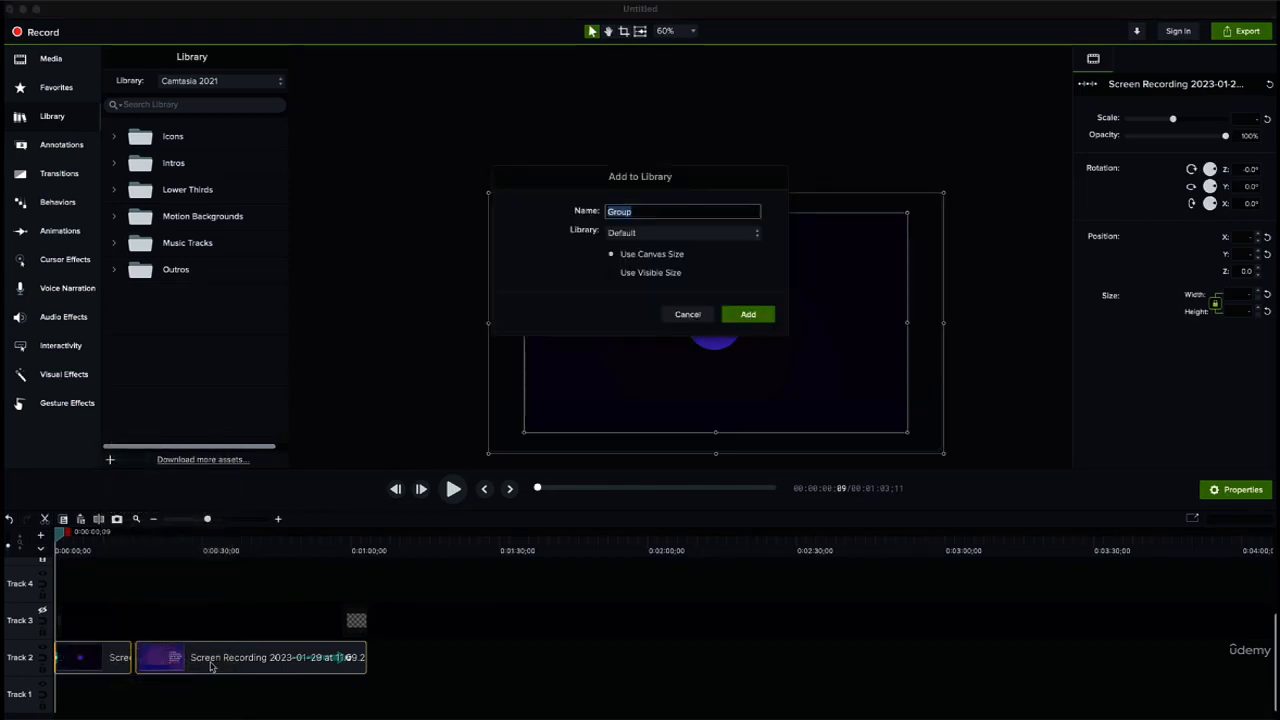
{"action": "left_click", "coordinate": [646, 211]}
{"action": "left_click", "coordinate": [704, 320]}
{"action": "left_click", "coordinate": [560, 646]}
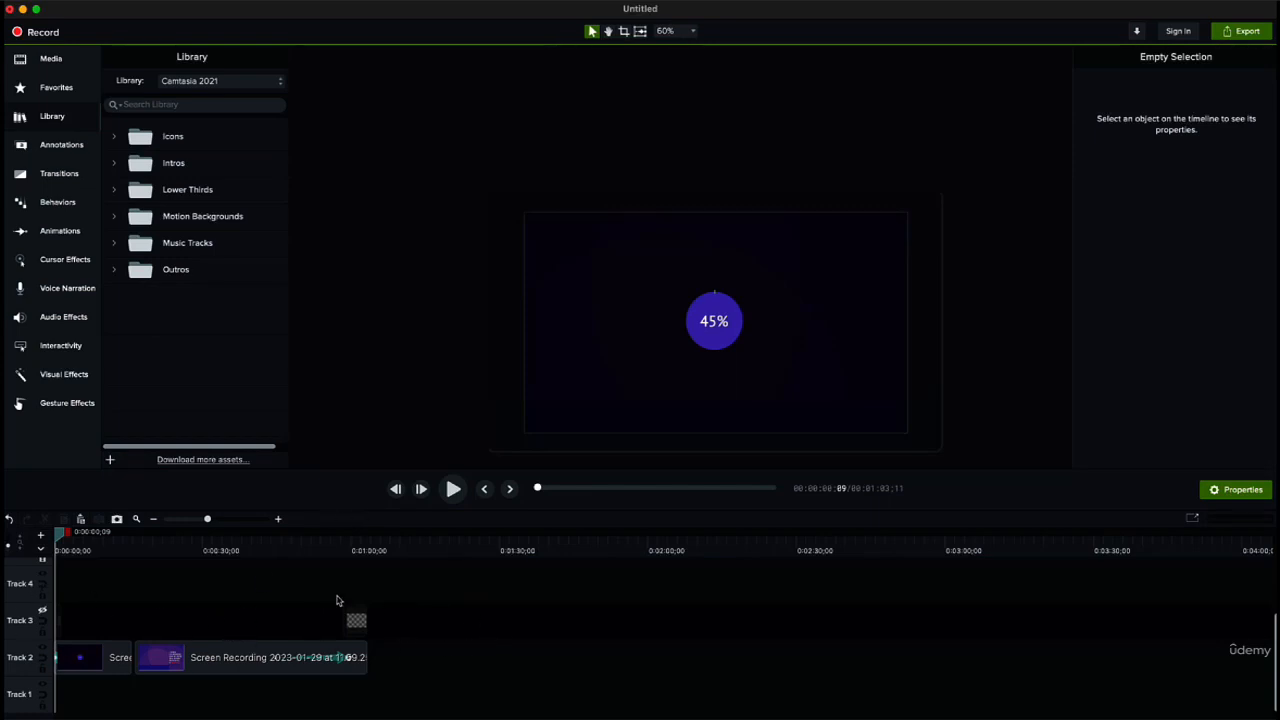
Step: Choose Animated GIF as the local export format and examine its loop, dimension and frame rate options without changing them
{"action": "left_click", "coordinate": [1235, 36]}
{"action": "left_click", "coordinate": [1172, 70]}
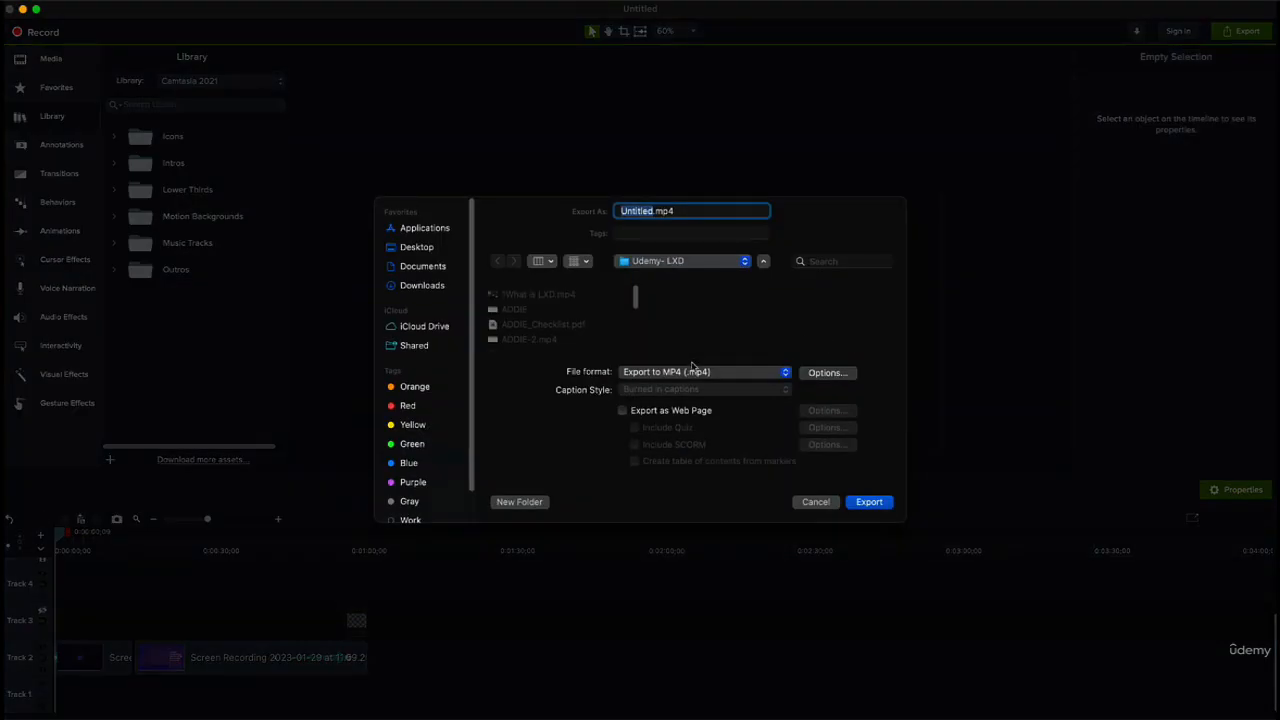
{"action": "left_click", "coordinate": [722, 374]}
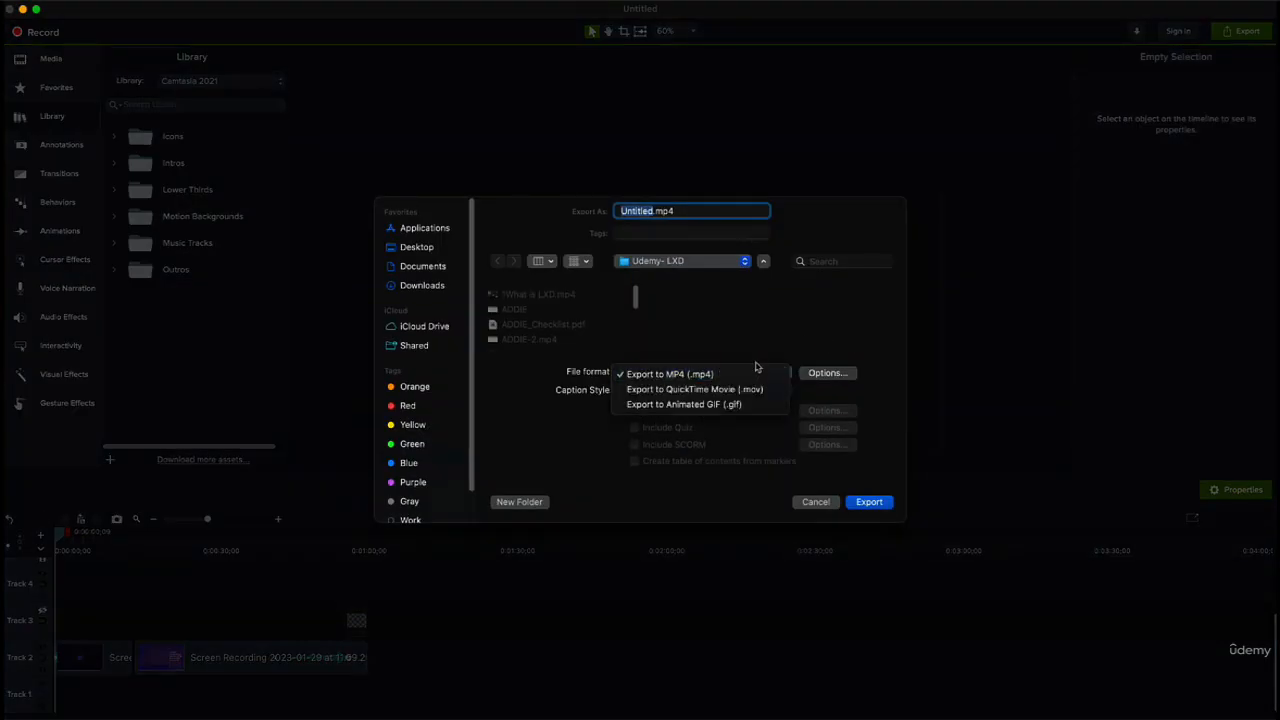
{"action": "left_click", "coordinate": [757, 413]}
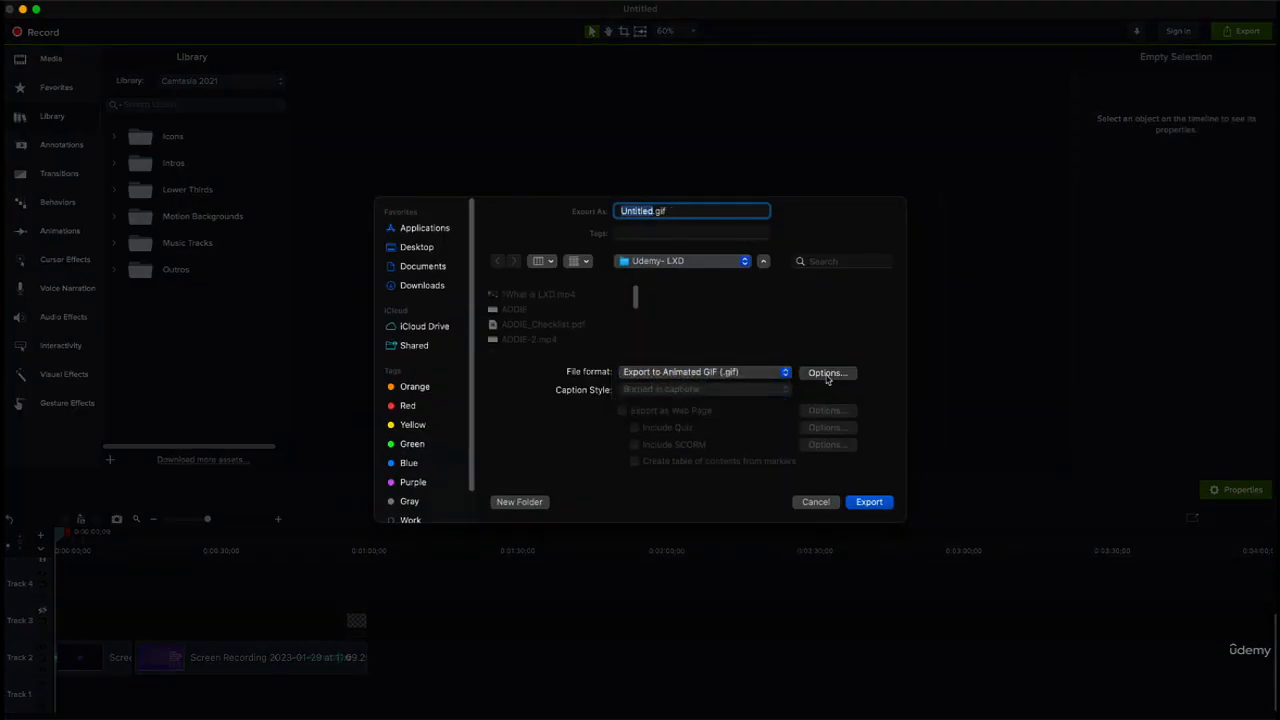
{"action": "left_click", "coordinate": [829, 373]}
{"action": "left_click", "coordinate": [616, 244]}
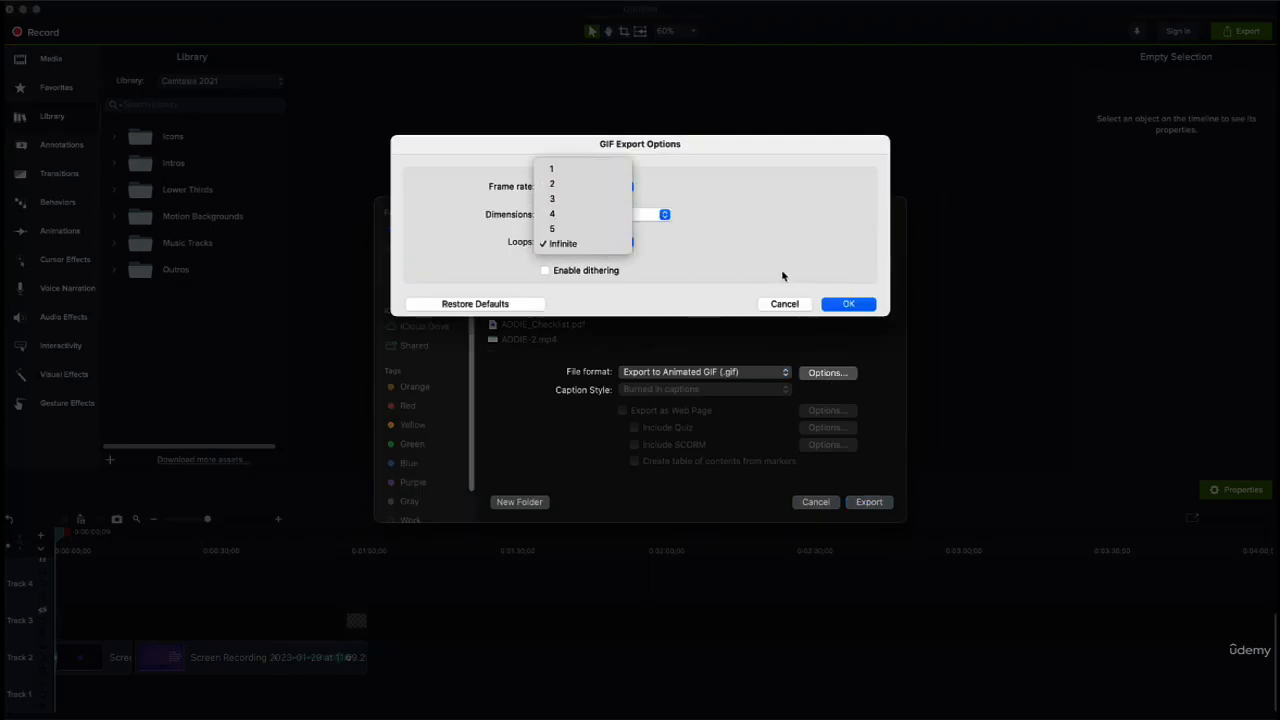
{"action": "left_click", "coordinate": [670, 242]}
{"action": "left_click", "coordinate": [659, 216]}
{"action": "left_click", "coordinate": [711, 232]}
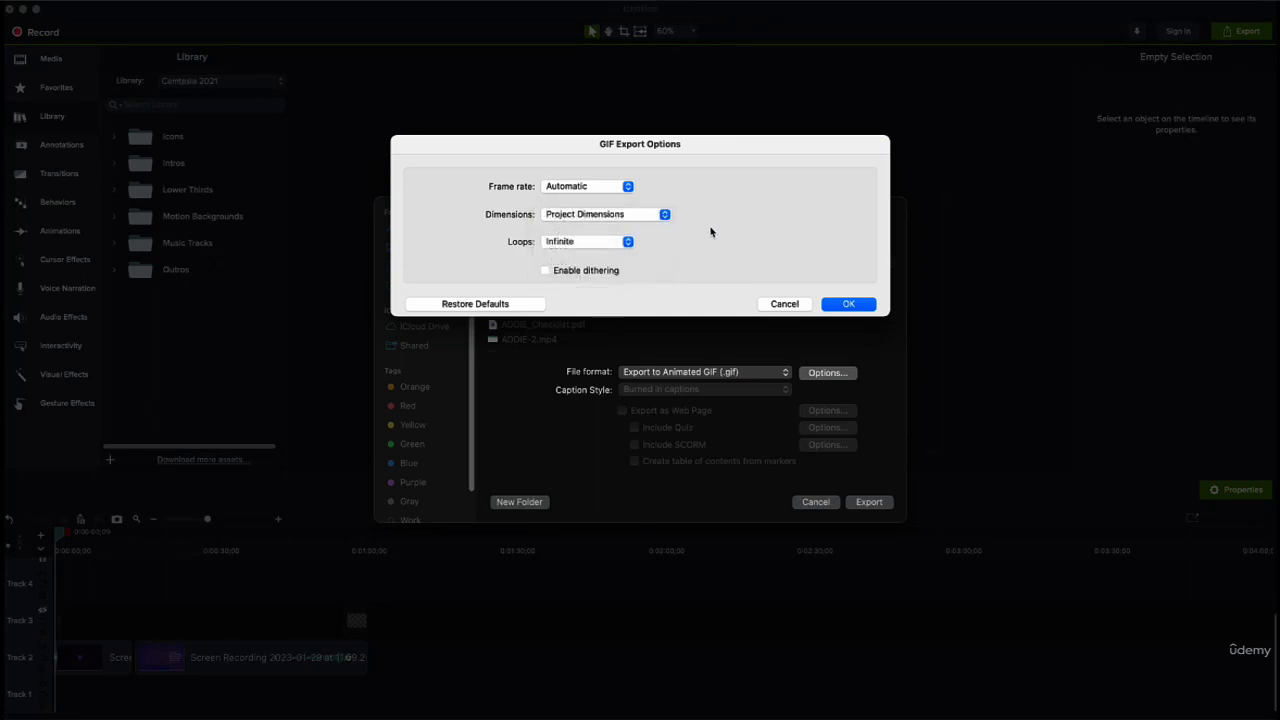
{"action": "left_click", "coordinate": [616, 190]}
{"action": "left_click", "coordinate": [722, 240]}
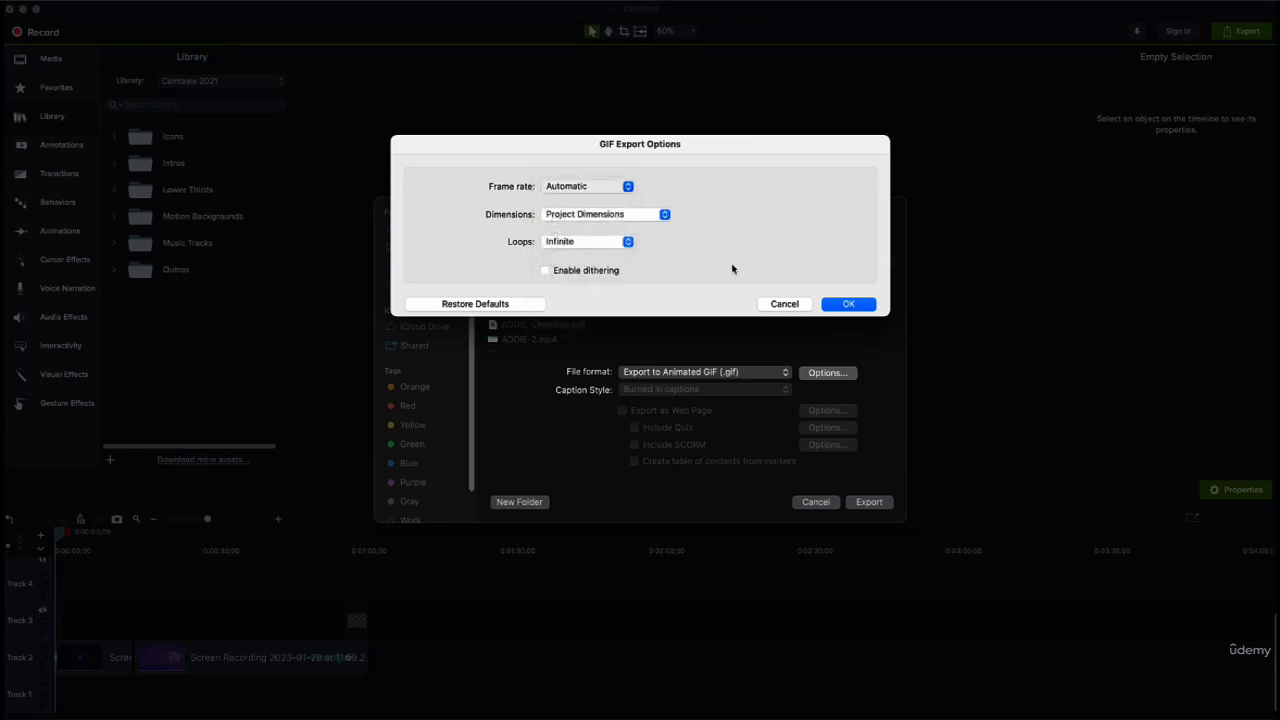
{"action": "left_click", "coordinate": [786, 304]}
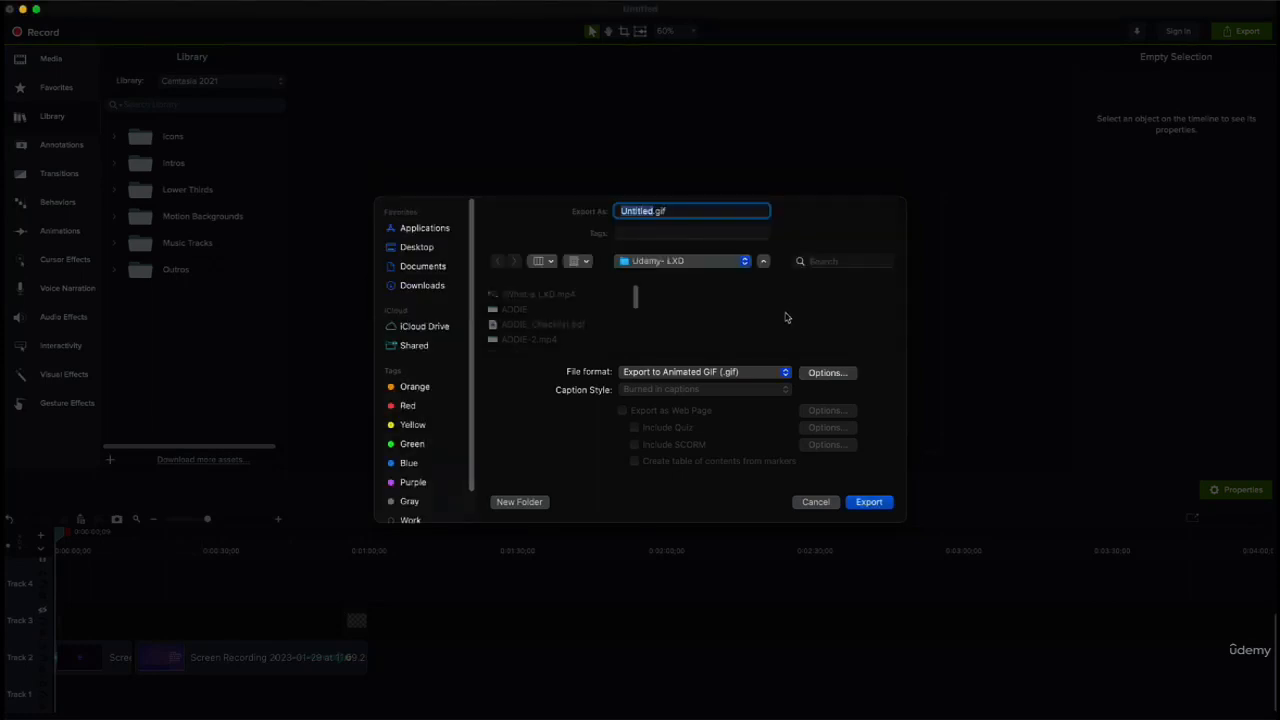
Step: Switch the export format back to MP4, examine its advanced video and audio options, and leave without exporting
{"action": "left_click", "coordinate": [740, 375]}
{"action": "left_click", "coordinate": [690, 343]}
{"action": "left_click", "coordinate": [822, 375]}
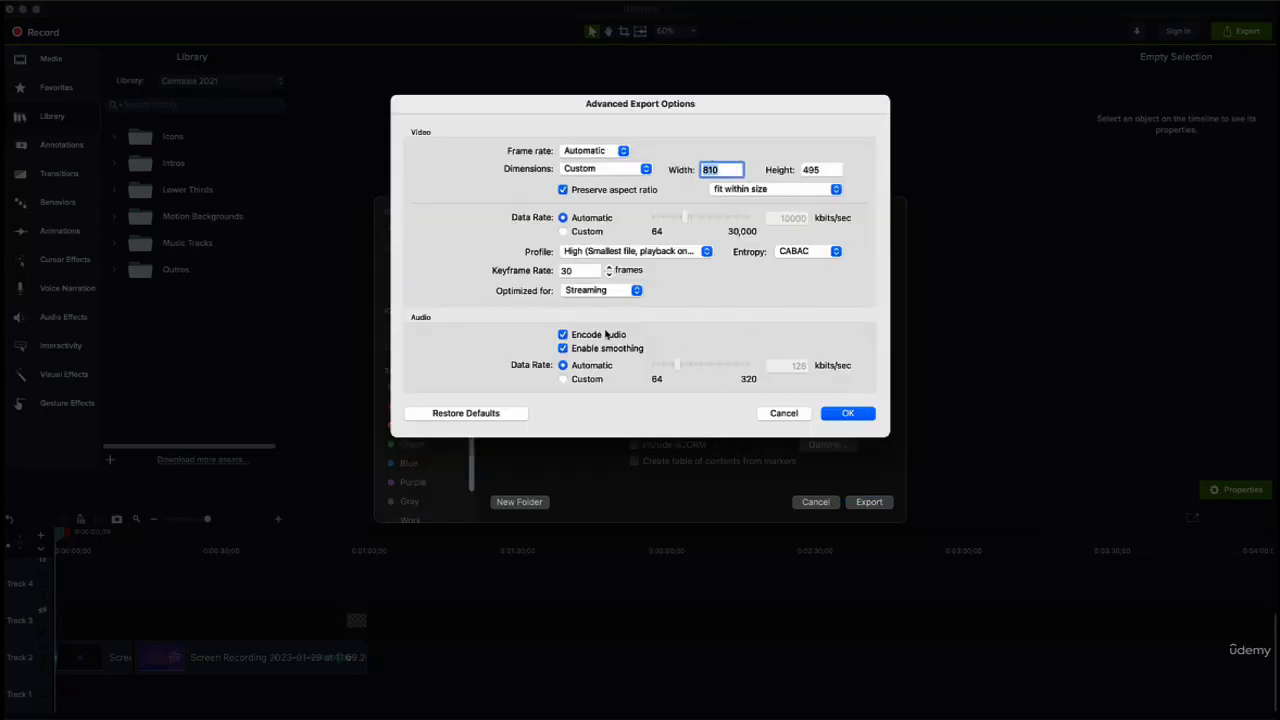
{"action": "left_click", "coordinate": [784, 413]}
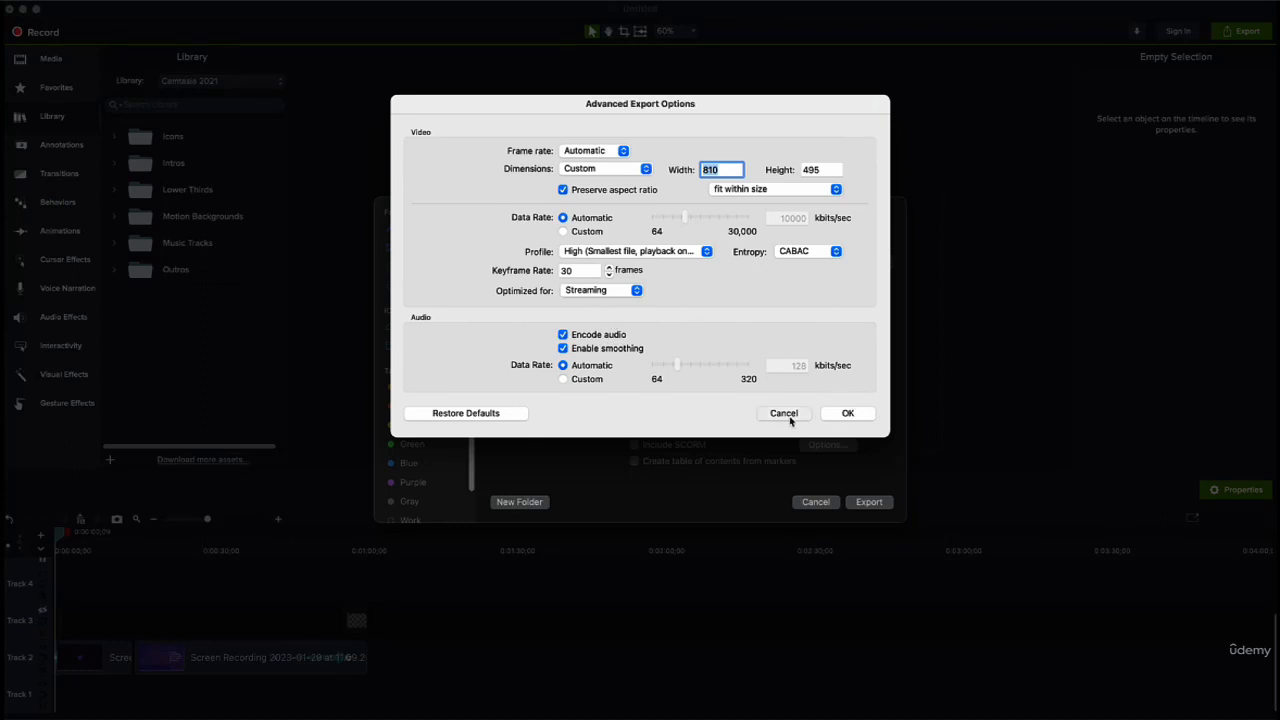
{"action": "left_click", "coordinate": [812, 501]}
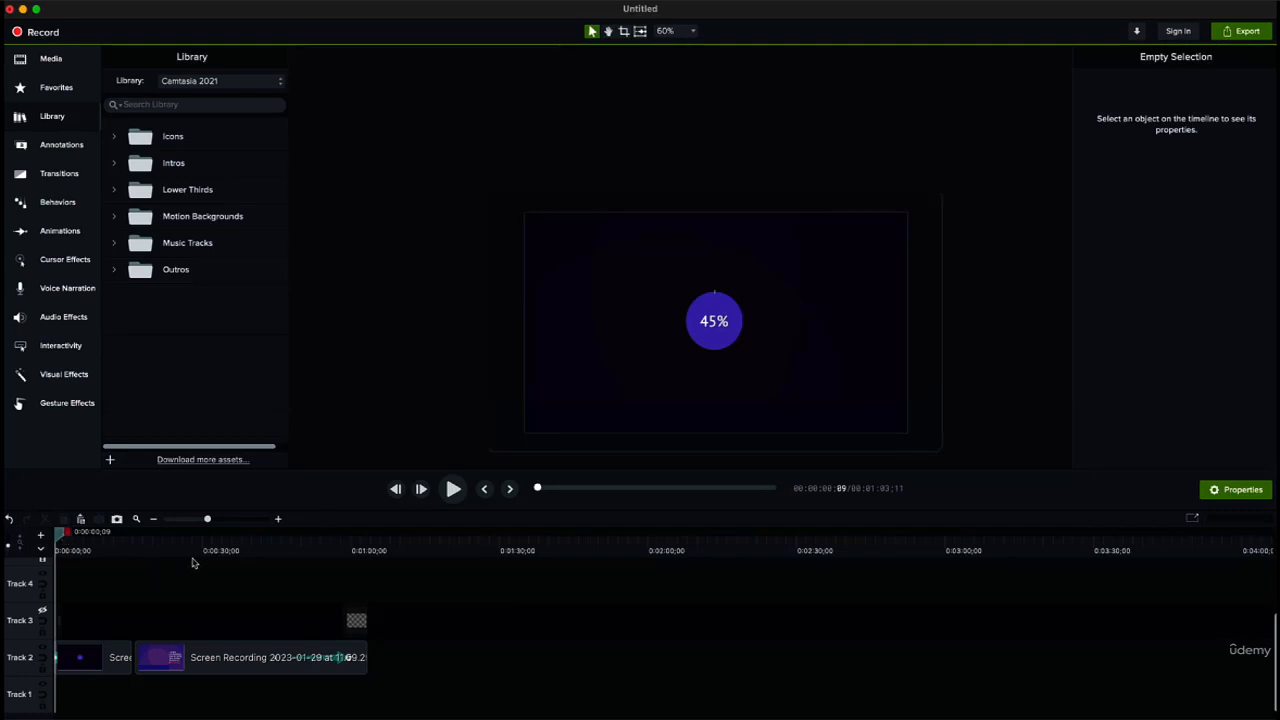
Step: Switch to the Camtasia Recorder, clear the Bluetooth settings window from behind it, and reposition the recorder on the desktop
{"action": "left_click_drag", "start_coordinate": [63, 535], "coordinate": [49, 627]}
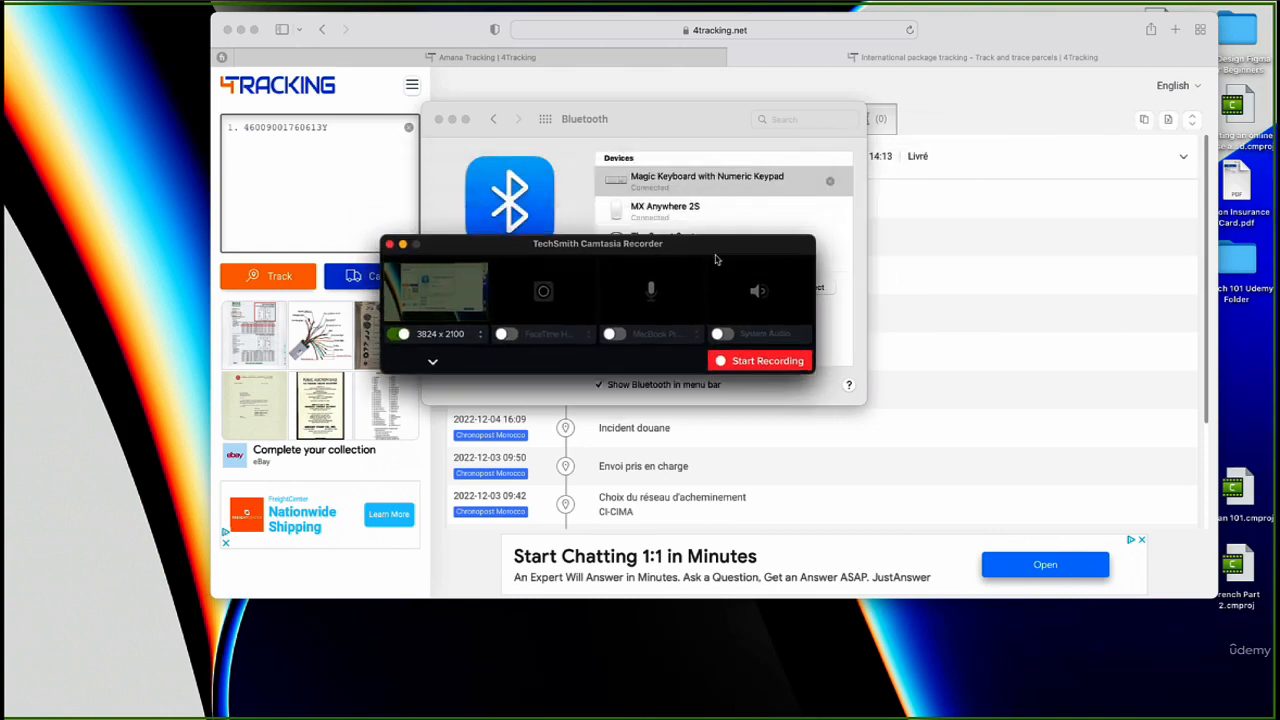
{"action": "left_click", "coordinate": [440, 119]}
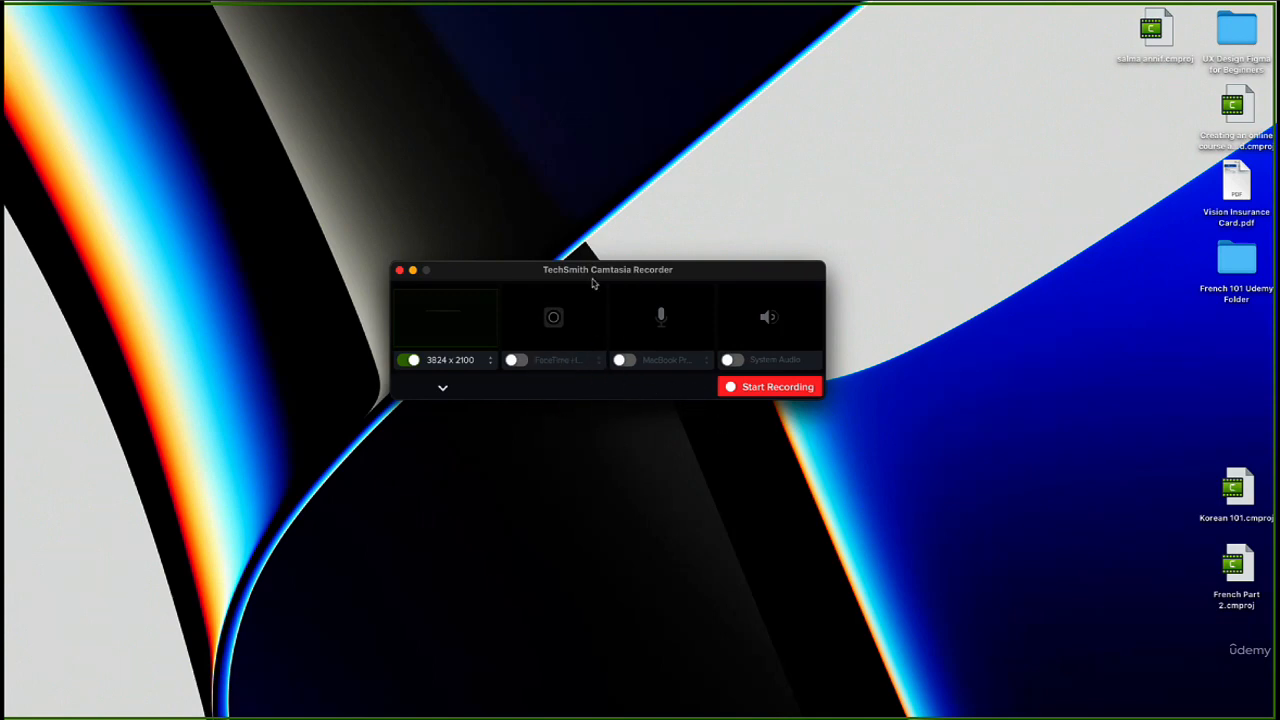
{"action": "left_click_drag", "start_coordinate": [574, 280], "coordinate": [579, 268]}
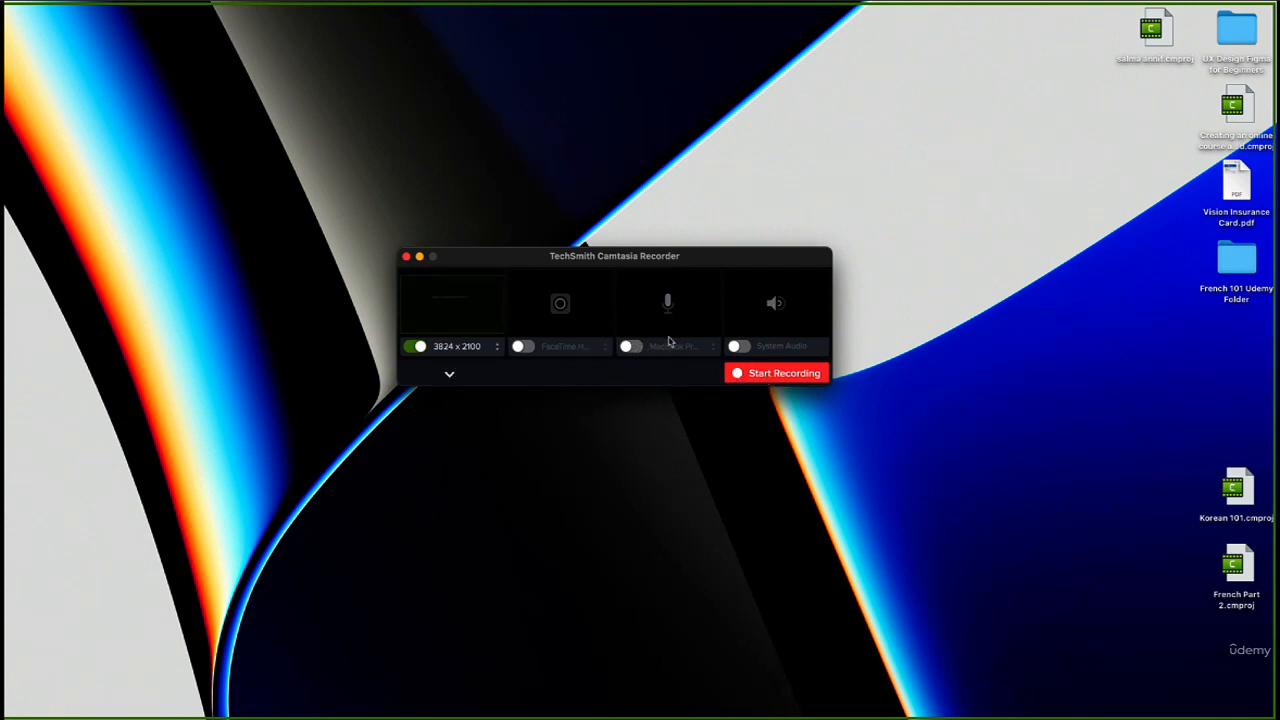
Step: Turn on the MacBook Pro microphone for the recording, and review the available microphones and recording area sizes
{"action": "left_click", "coordinate": [630, 346]}
{"action": "left_click", "coordinate": [672, 348]}
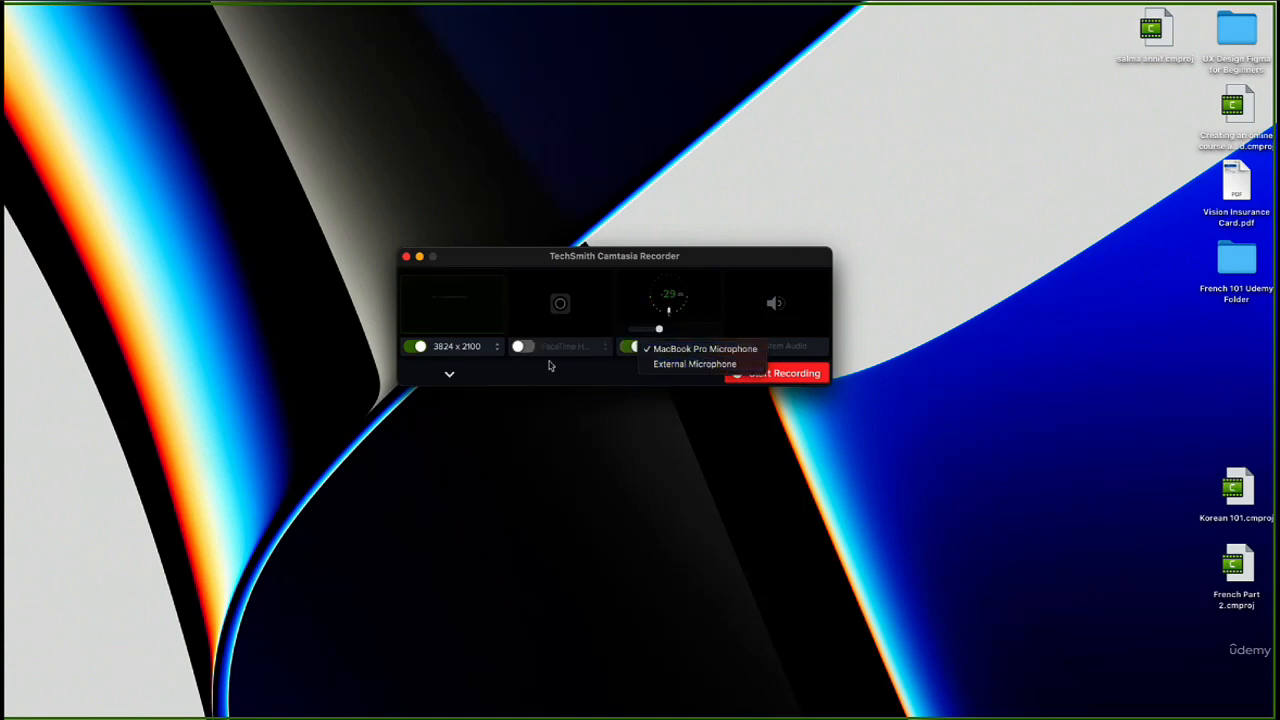
{"action": "left_click", "coordinate": [496, 346]}
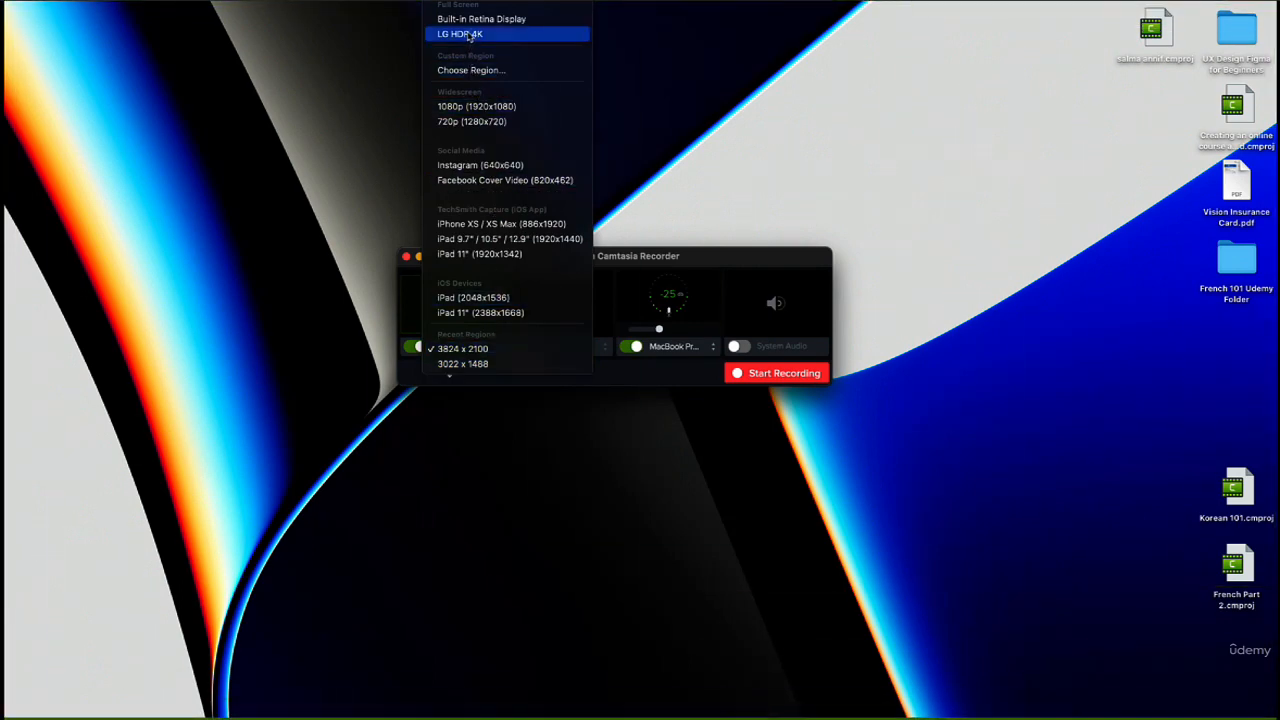
{"action": "left_click", "coordinate": [634, 390]}
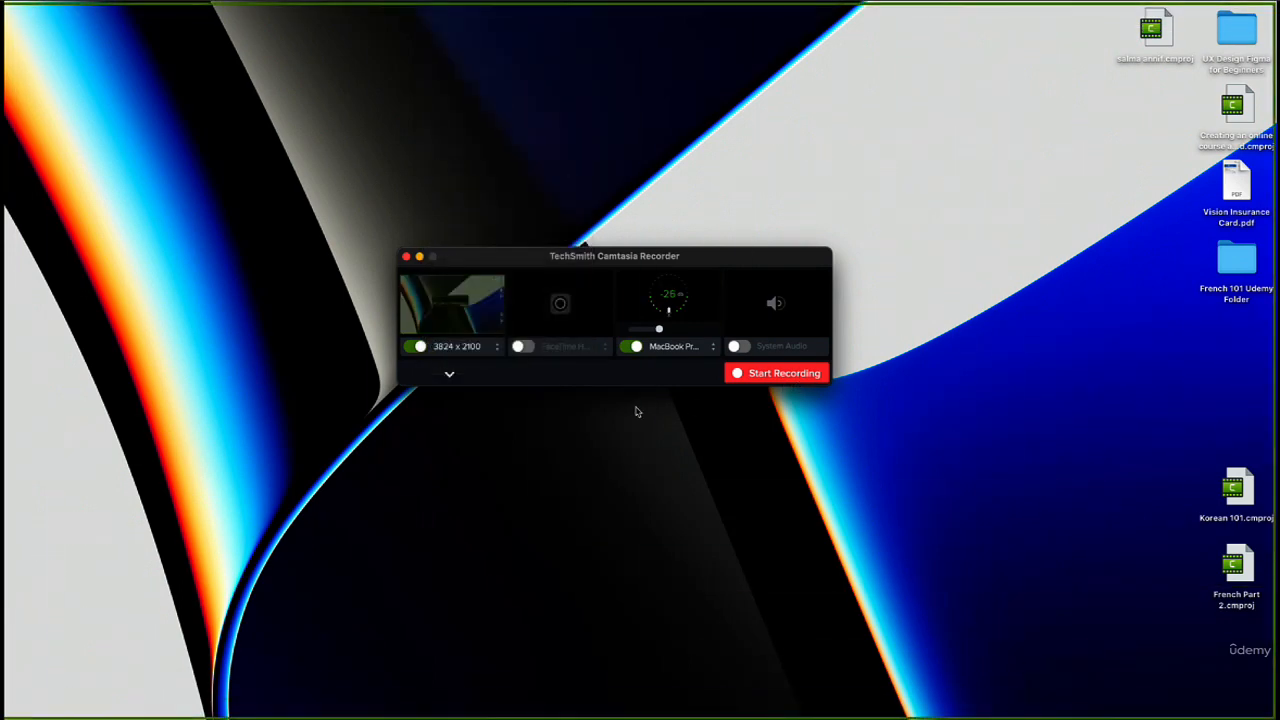